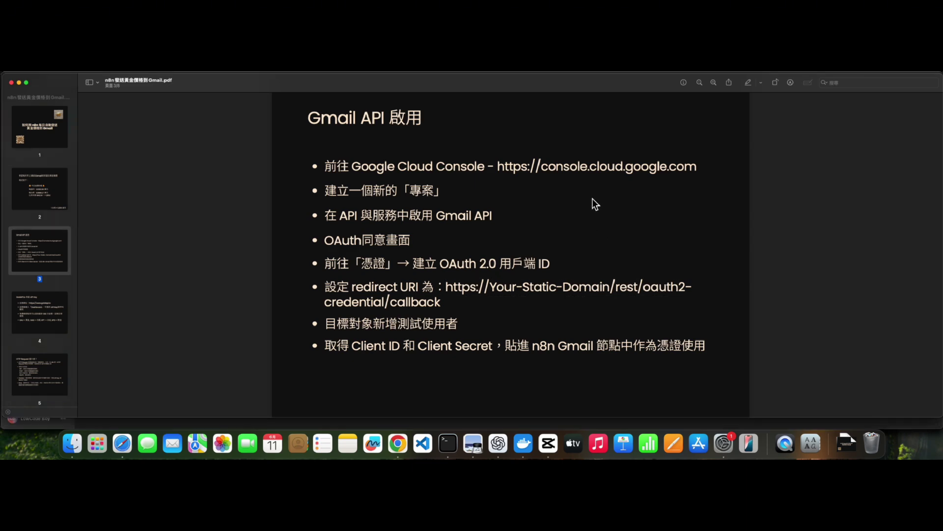
Open the slide's console.cloud.google.com link in Google Chrome via 打開方式
{"action": "right_click", "coordinate": [592, 169]}
{"action": "mouse_move", "coordinate": [618, 180]}
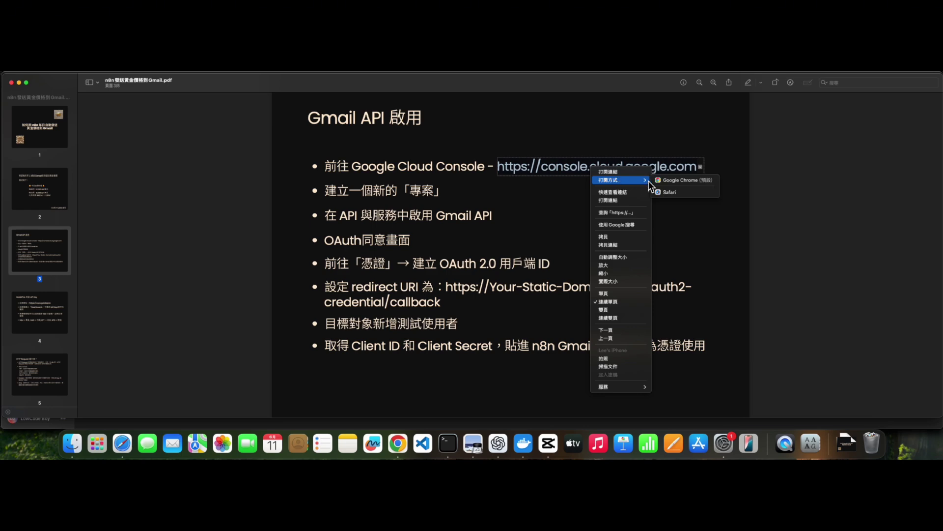
{"action": "left_click", "coordinate": [671, 180]}
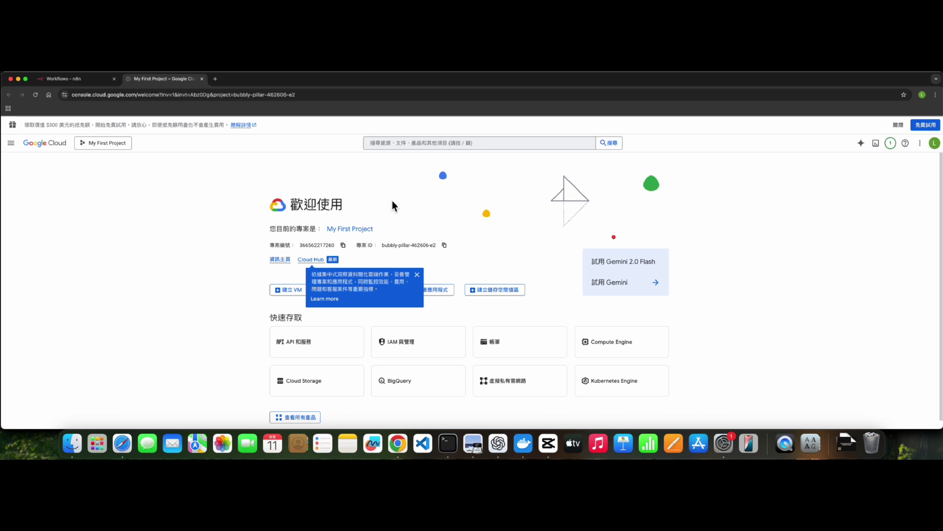
Dismiss the Cloud Hub tip and create a new project named myn8n from the project picker
{"action": "left_click", "coordinate": [417, 274]}
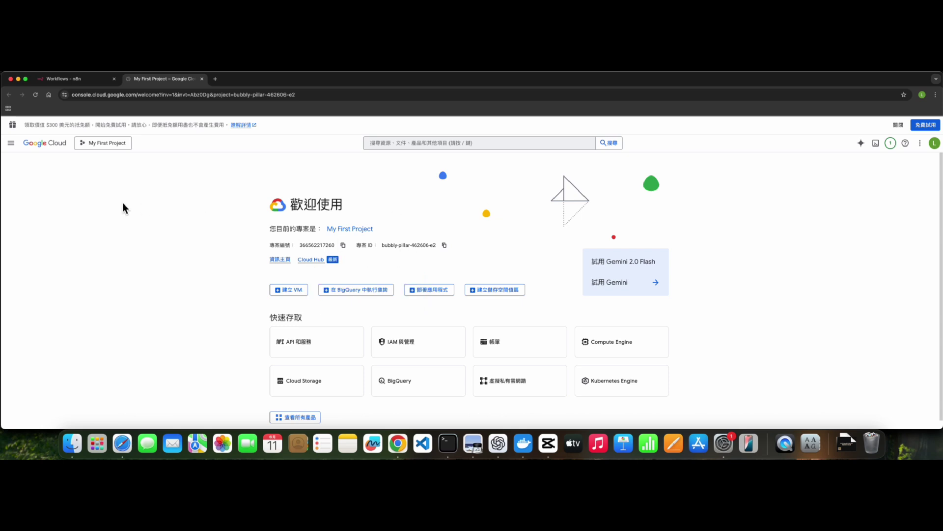
{"action": "left_click", "coordinate": [107, 143]}
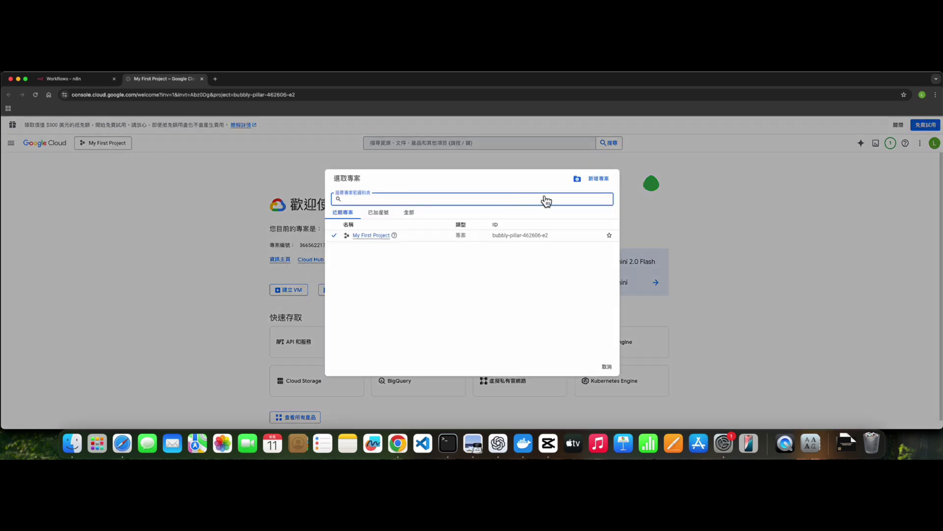
{"action": "left_click", "coordinate": [600, 178]}
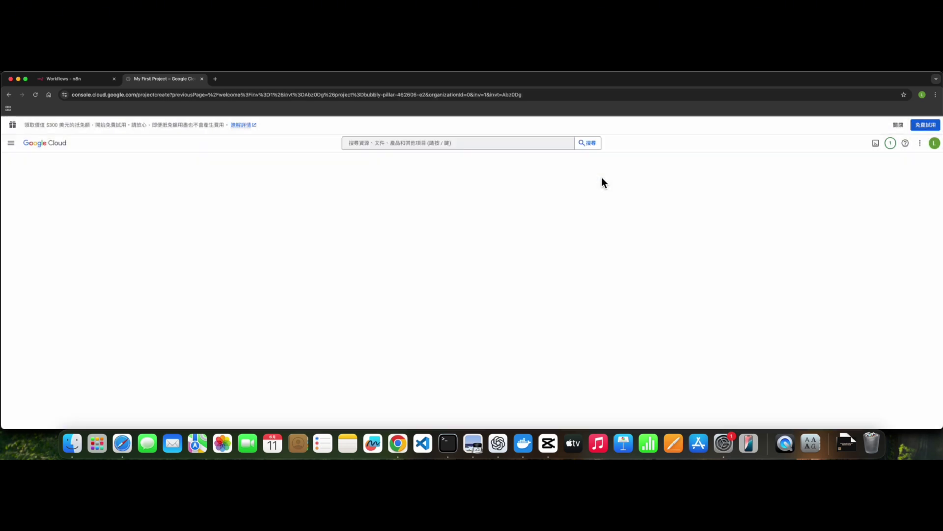
{"action": "mouse_move", "coordinate": [78, 245]}
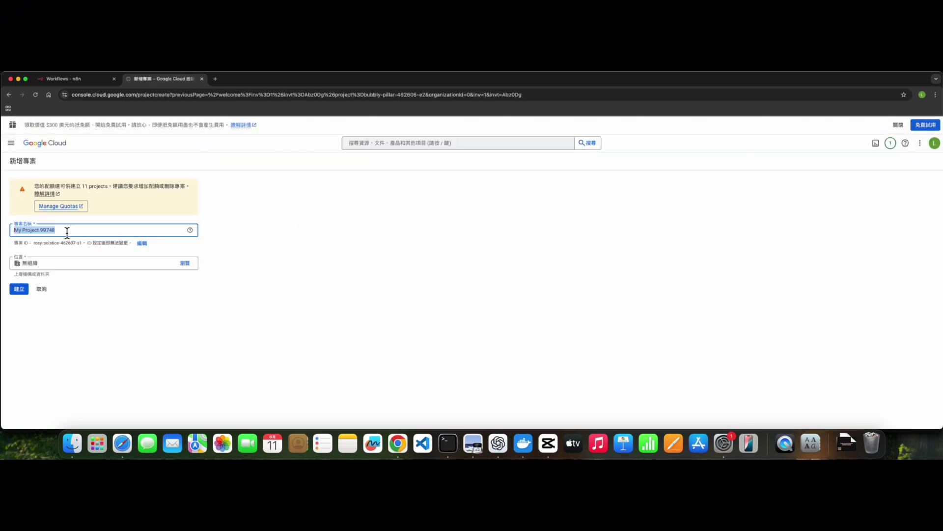
{"action": "type", "text": "myn"}
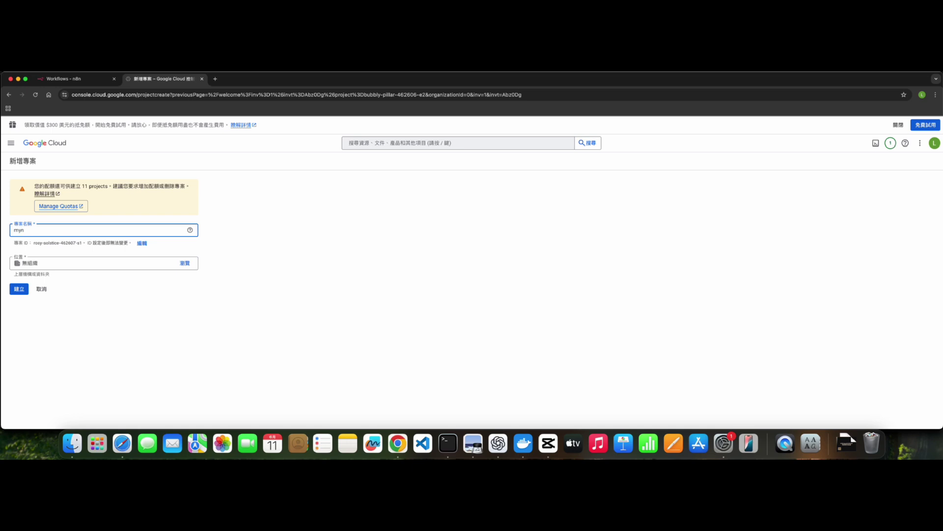
{"action": "type", "text": "8n"}
{"action": "left_click", "coordinate": [22, 292]}
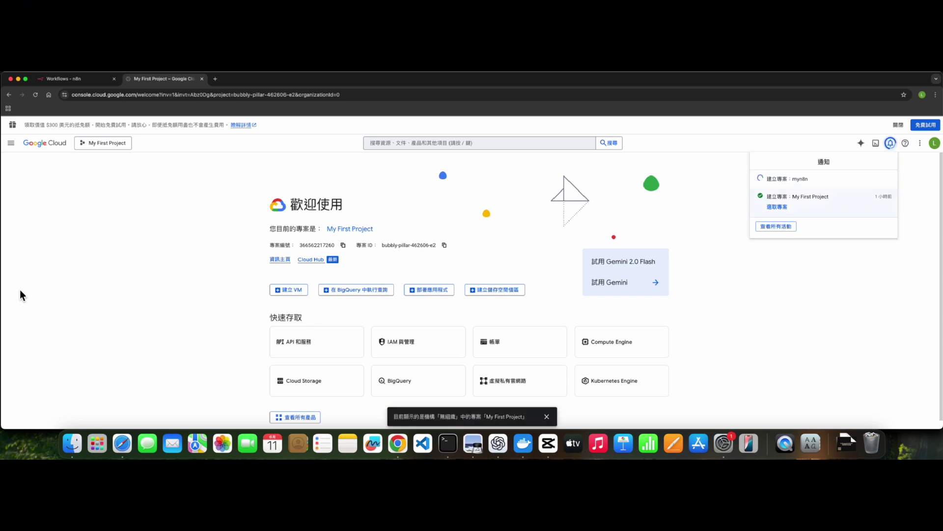
{"action": "left_click", "coordinate": [109, 144]}
{"action": "left_click", "coordinate": [109, 143]}
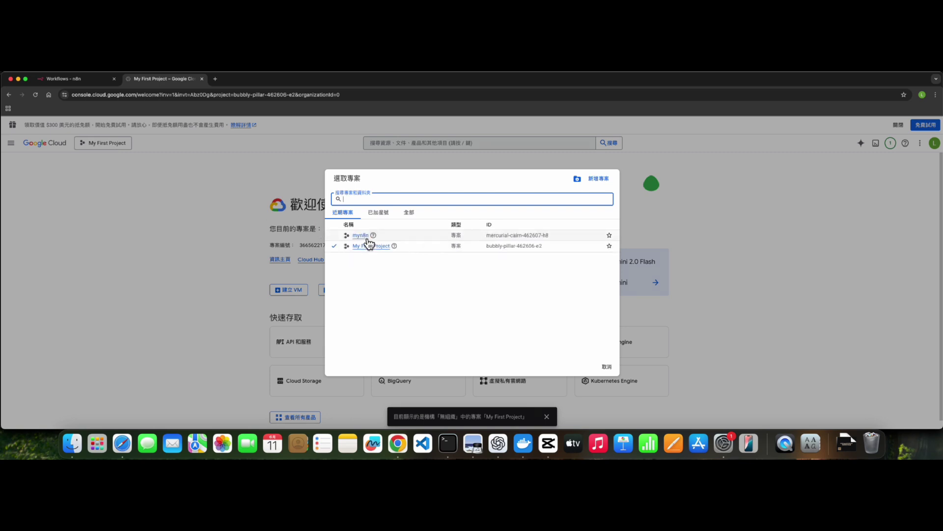
Make myn8n the active project and go to its API 和服務 dashboard
{"action": "left_click", "coordinate": [366, 236]}
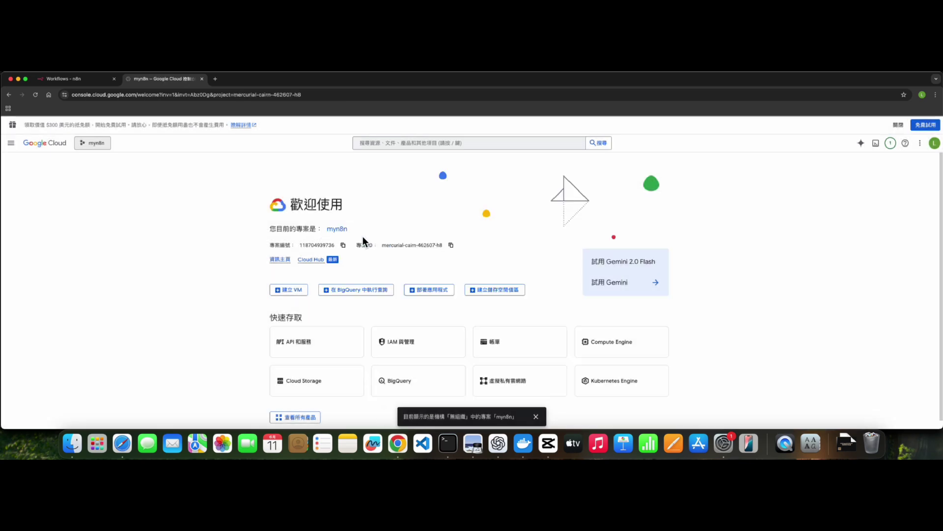
{"action": "left_click", "coordinate": [11, 143]}
{"action": "mouse_move", "coordinate": [16, 147]}
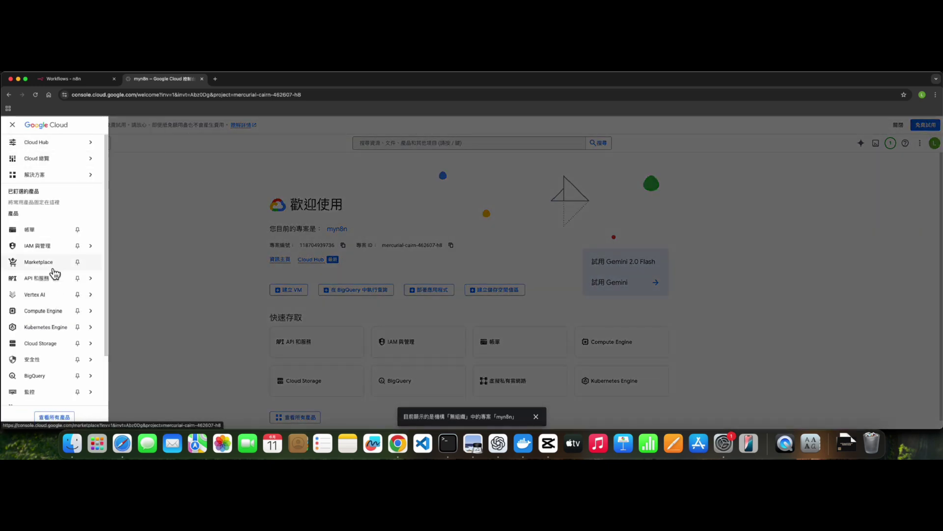
{"action": "mouse_move", "coordinate": [55, 282]}
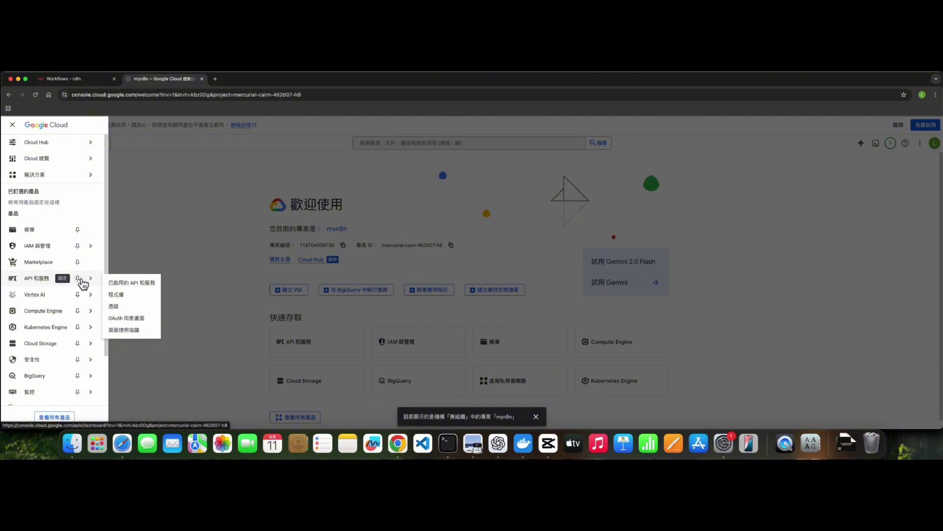
{"action": "left_click", "coordinate": [42, 283]}
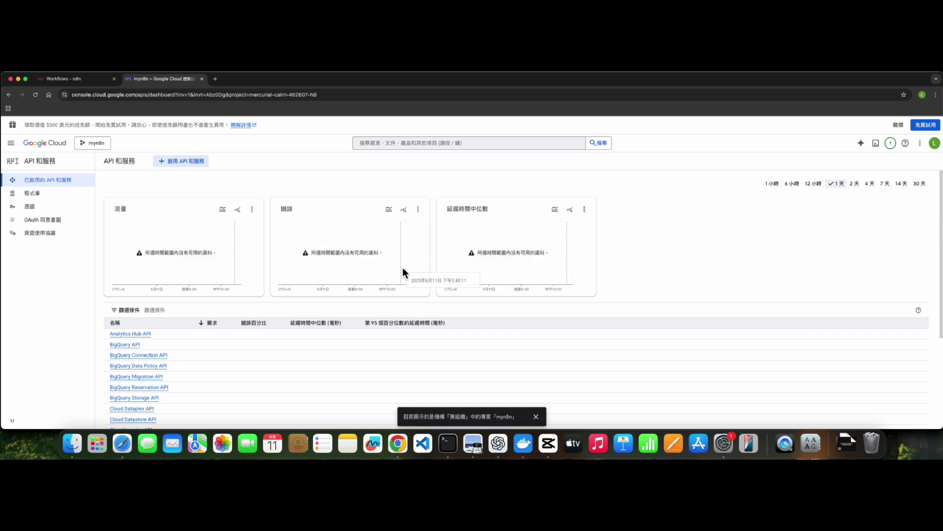
Search for 'gma', pick Gmail API, and enable it for myn8n
{"action": "left_click", "coordinate": [429, 146]}
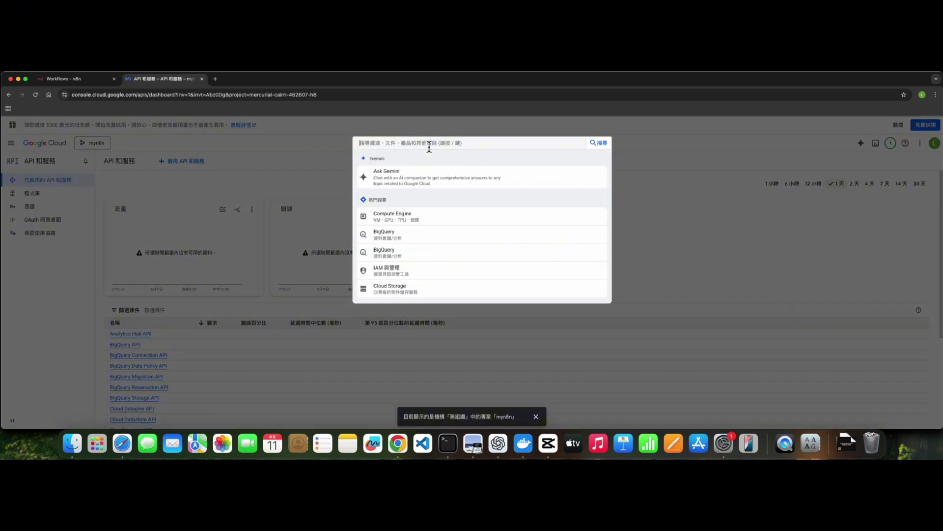
{"action": "type", "text": "gmail"}
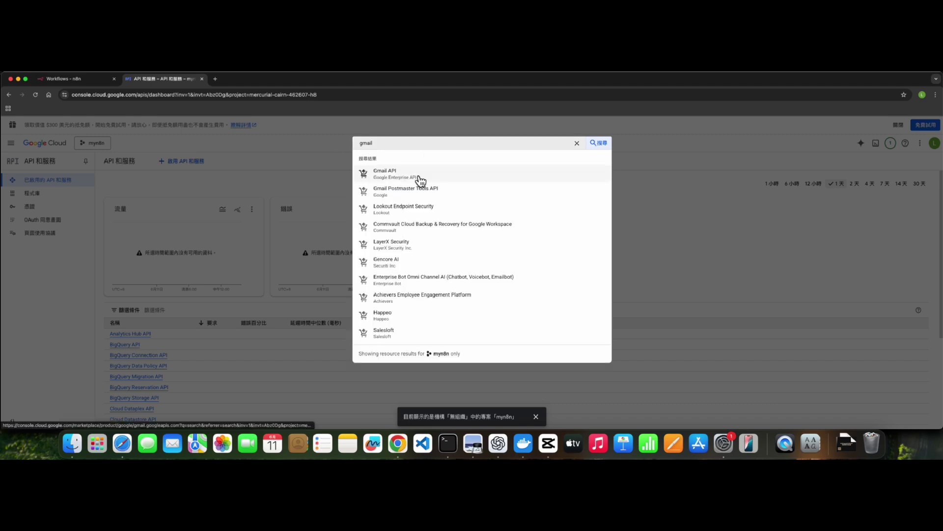
{"action": "left_click", "coordinate": [416, 174]}
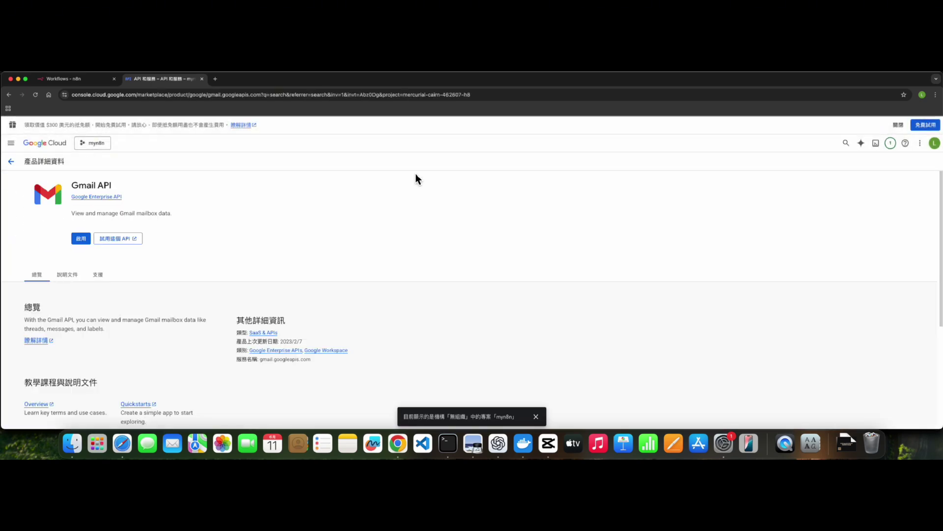
{"action": "left_click", "coordinate": [81, 240]}
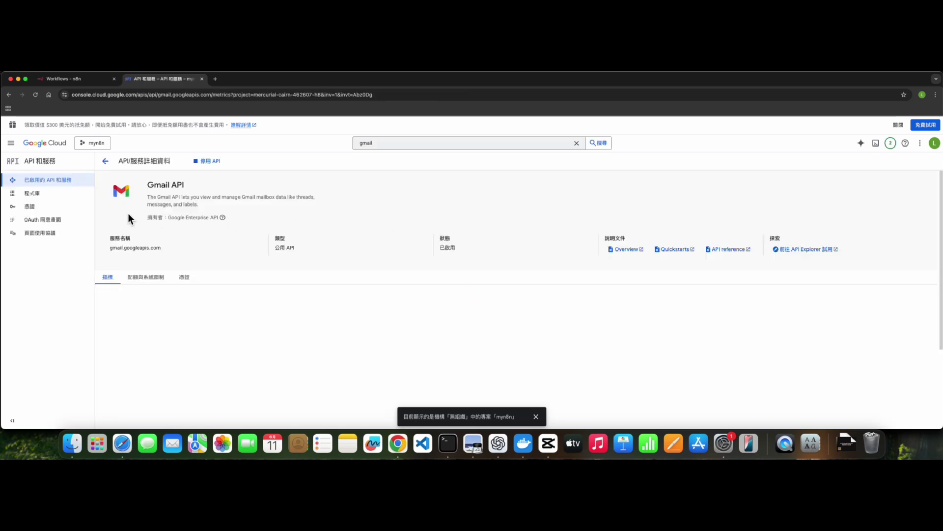
Start the OAuth consent setup with app name myn8n and the account's e-mail for support
{"action": "left_click", "coordinate": [80, 226]}
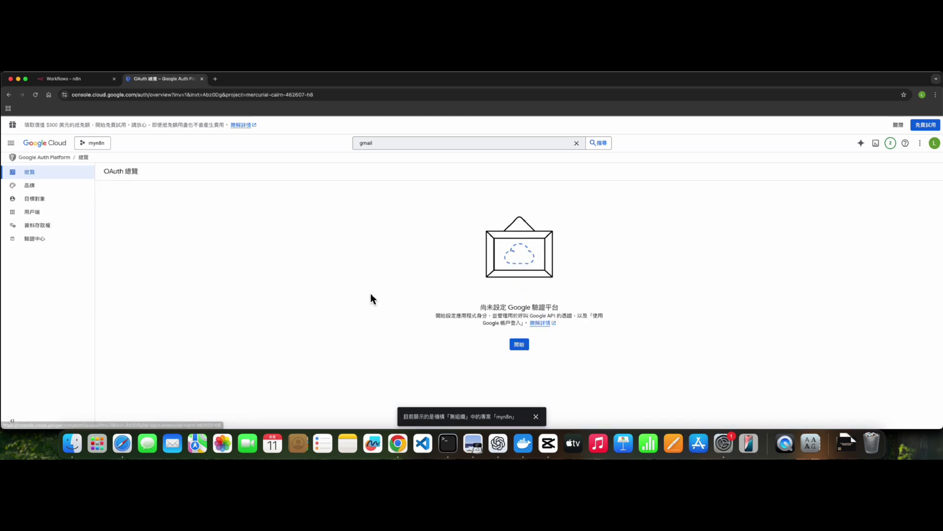
{"action": "left_click", "coordinate": [528, 351]}
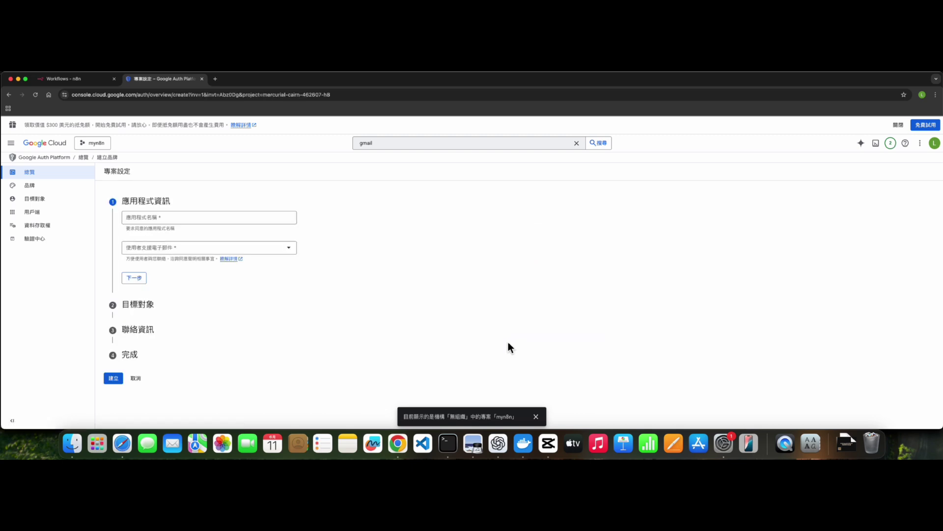
{"action": "left_click", "coordinate": [214, 220]}
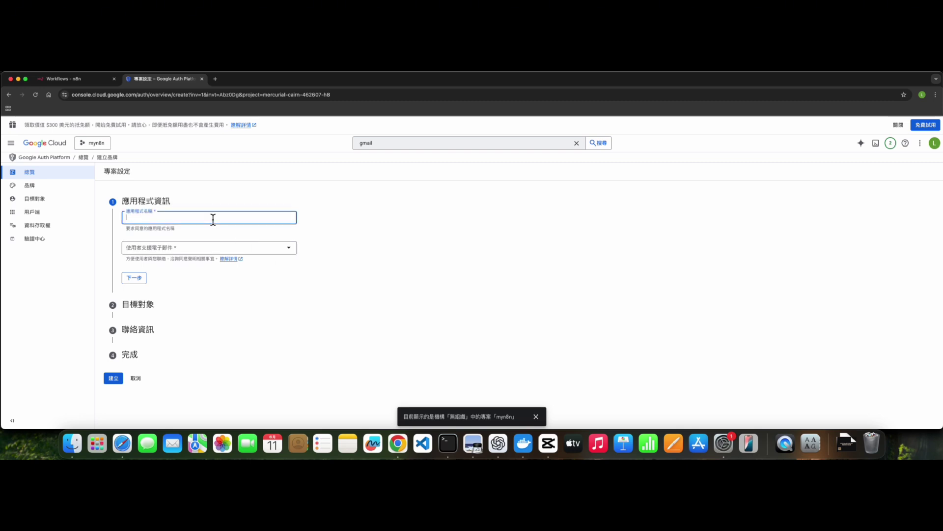
{"action": "type", "text": "myn8n"}
{"action": "left_click", "coordinate": [216, 247]}
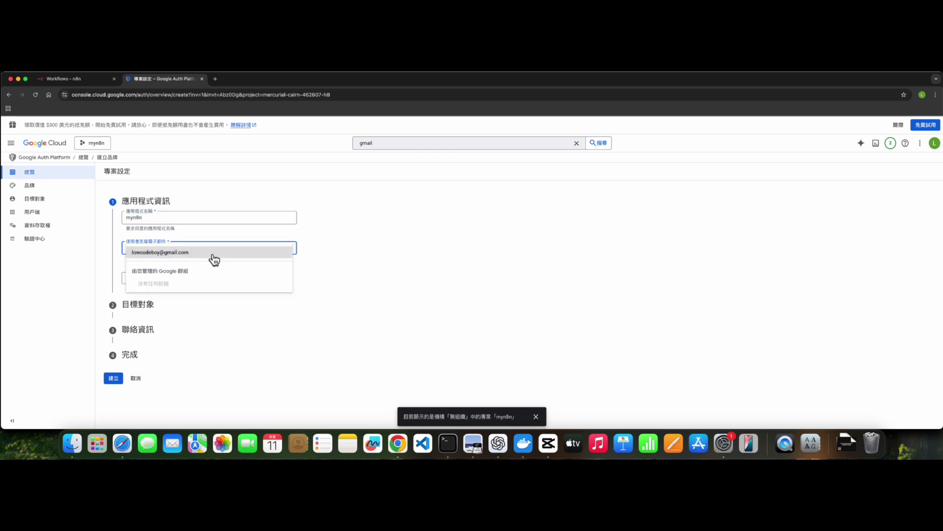
{"action": "left_click", "coordinate": [212, 253]}
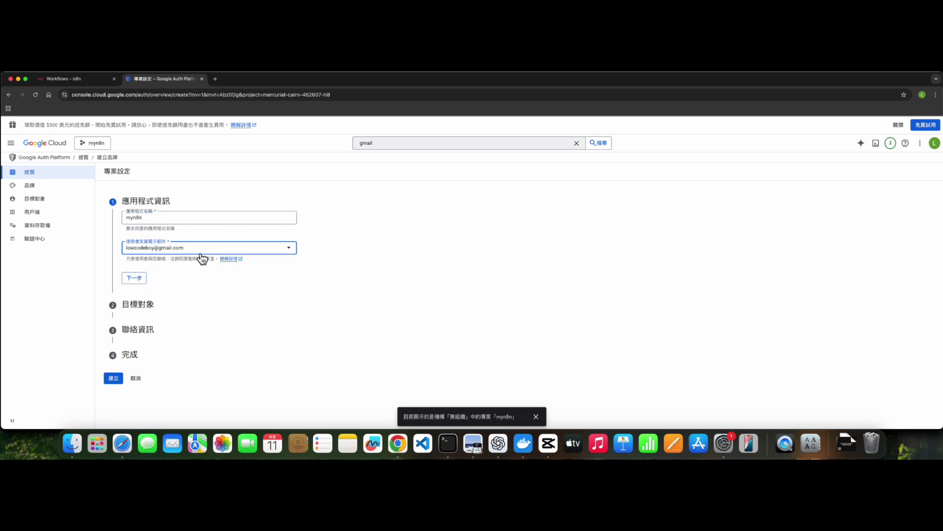
{"action": "left_click", "coordinate": [139, 282]}
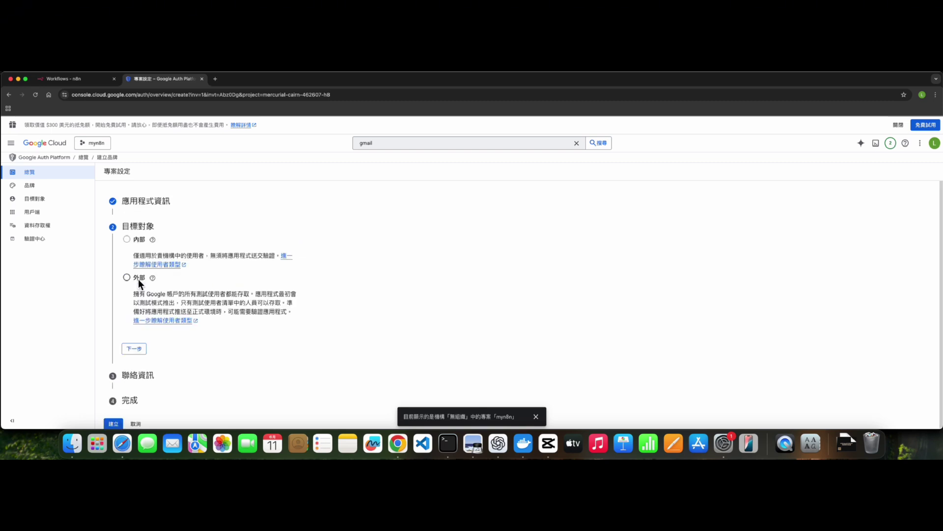
Choose an External audience, enter the contact e-mail, accept the data policy, and create the configuration
{"action": "left_click", "coordinate": [132, 283]}
{"action": "left_click", "coordinate": [142, 350]}
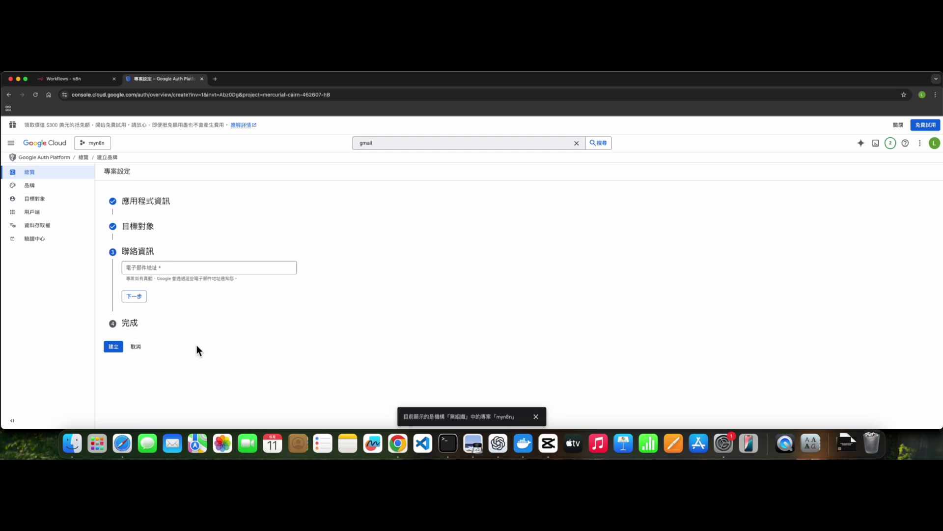
{"action": "left_click", "coordinate": [185, 268]}
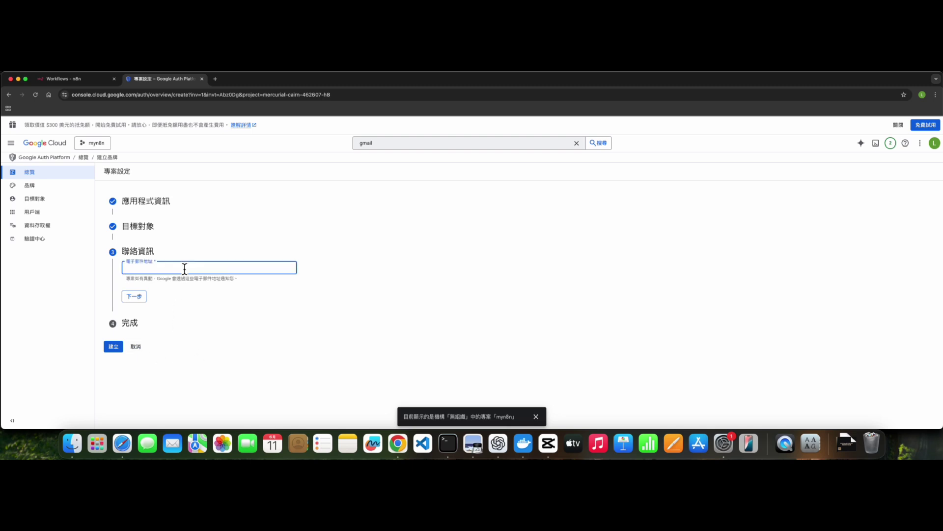
{"action": "left_click", "coordinate": [139, 301]}
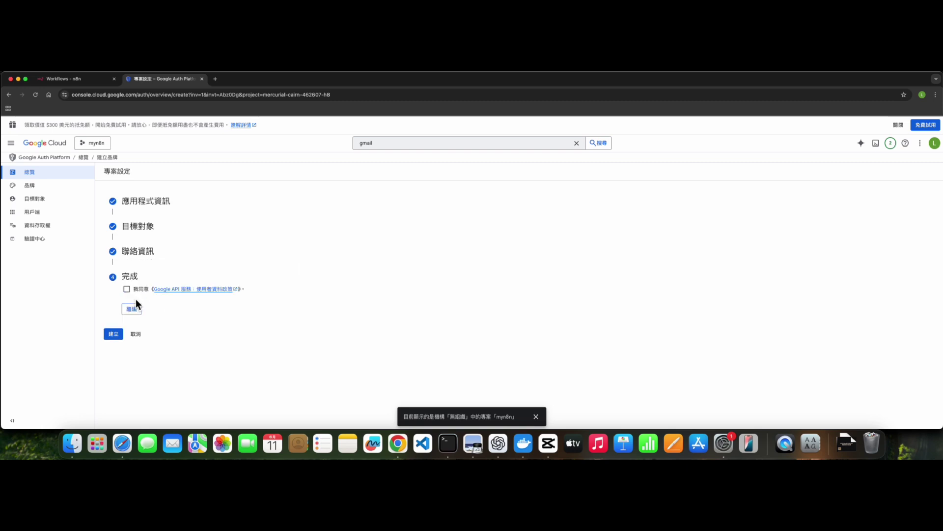
{"action": "left_click", "coordinate": [129, 290]}
{"action": "left_click", "coordinate": [138, 311]}
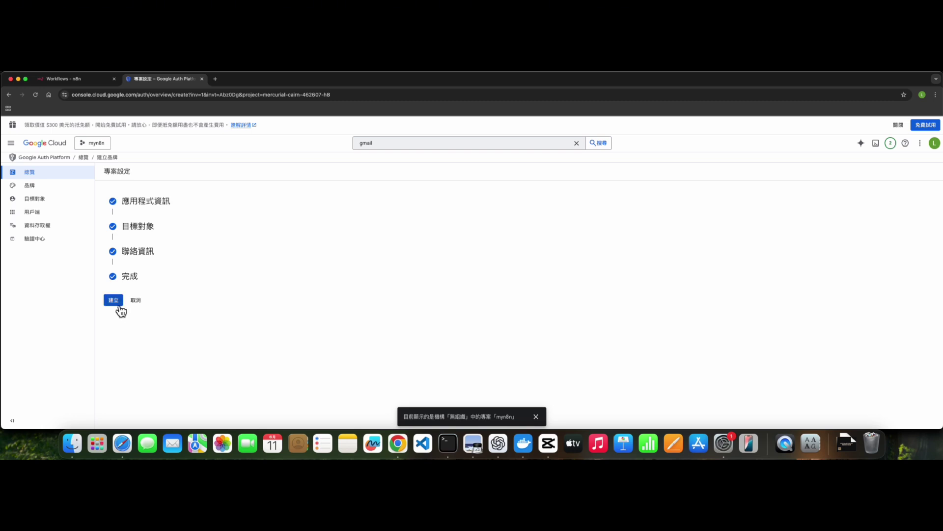
{"action": "left_click", "coordinate": [114, 300]}
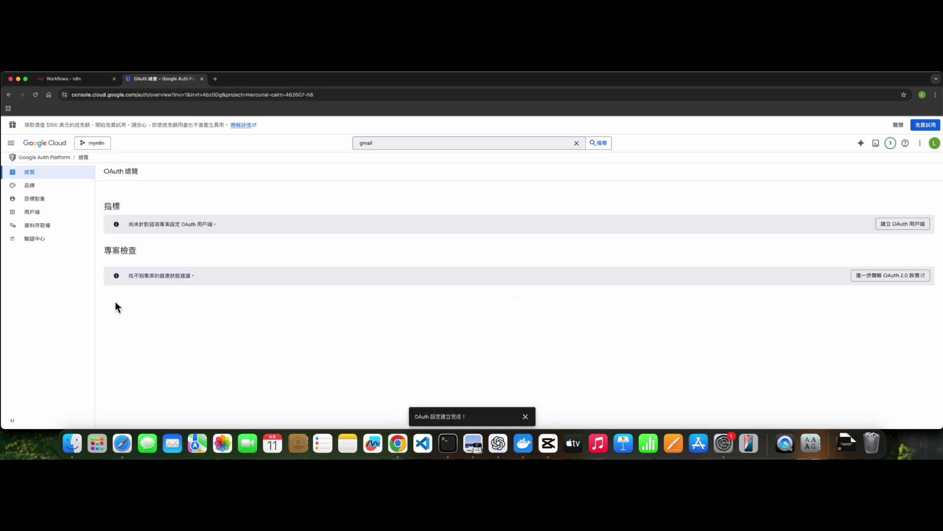
Start a new OAuth client of type Web application and name it myn8n
{"action": "left_click", "coordinate": [915, 228]}
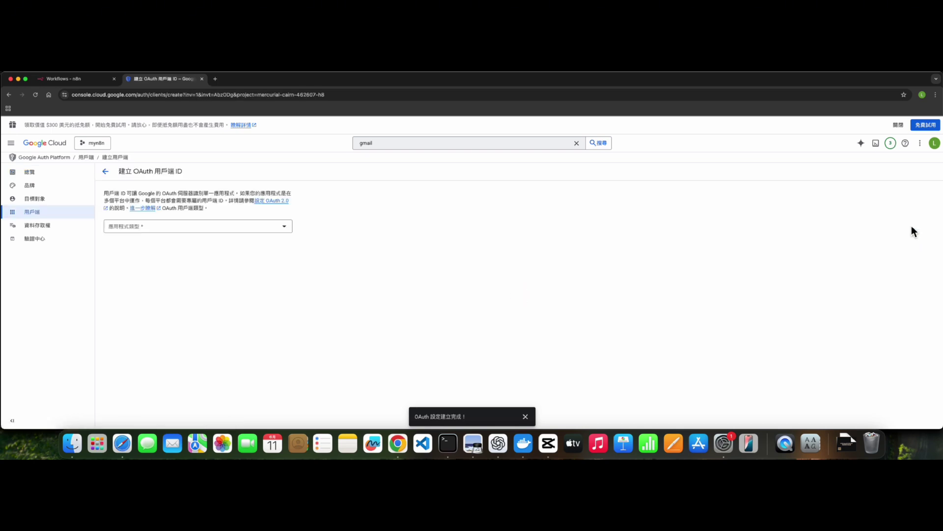
{"action": "left_click", "coordinate": [200, 230]}
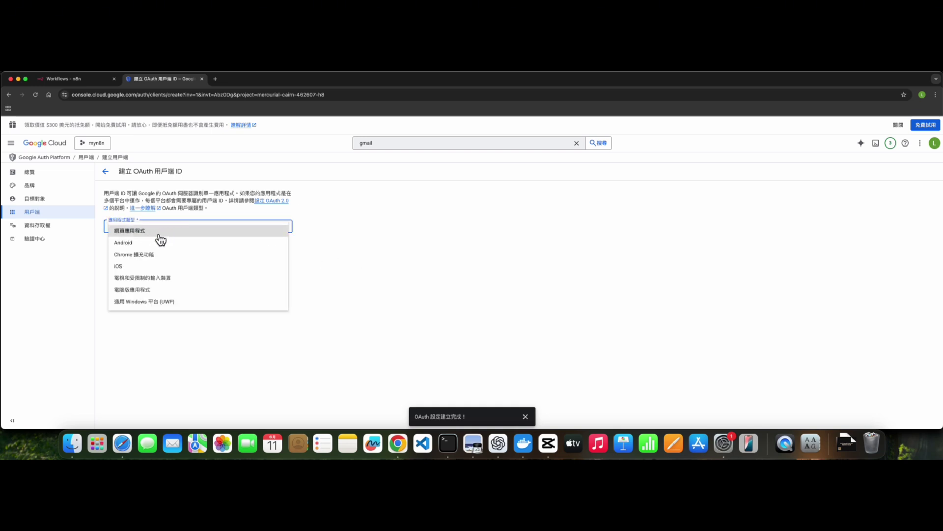
{"action": "left_click", "coordinate": [161, 239]}
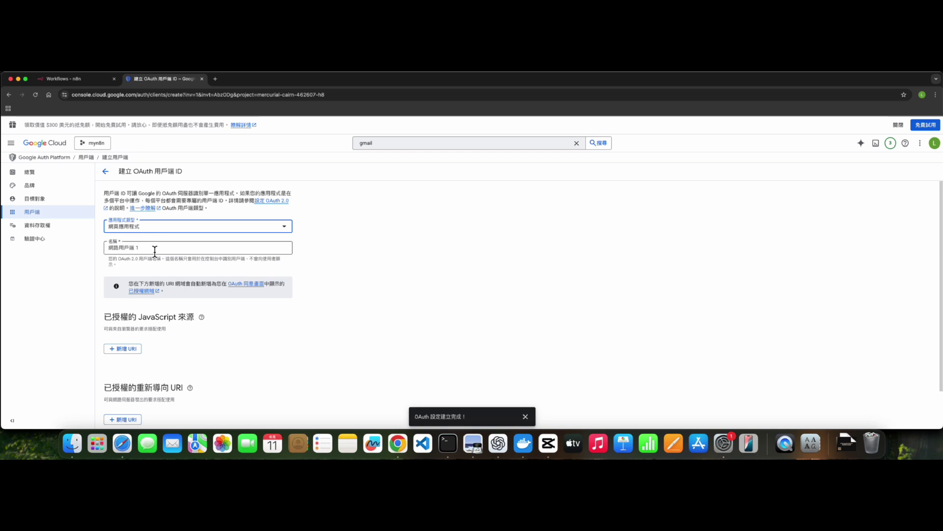
{"action": "left_click", "coordinate": [155, 249]}
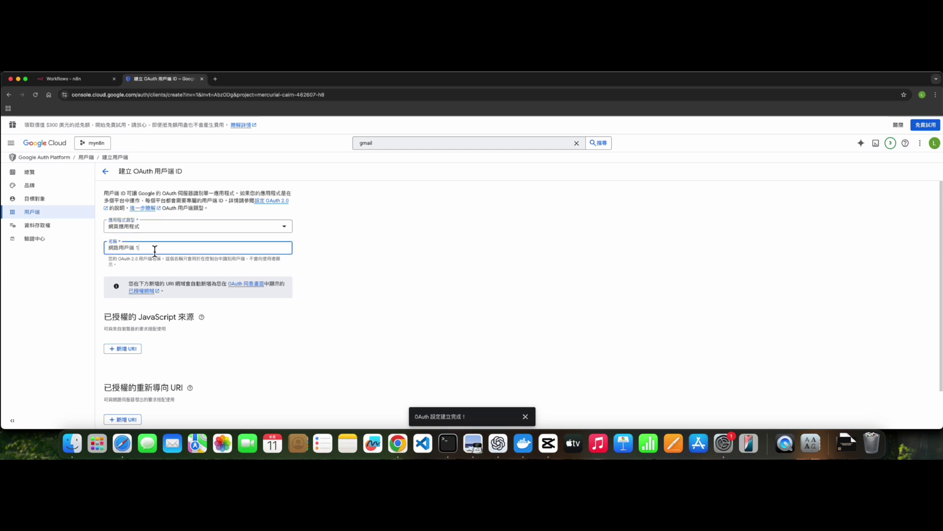
{"action": "key", "text": "BackSpace"}
{"action": "key", "text": "BackSpace"}
{"action": "key", "text": "BackSpace"}
{"action": "key", "text": "BackSpace"}
{"action": "key", "text": "BackSpace"}
{"action": "key", "text": "BackSpace"}
{"action": "key", "text": "BackSpace"}
{"action": "type", "text": "myn8"}
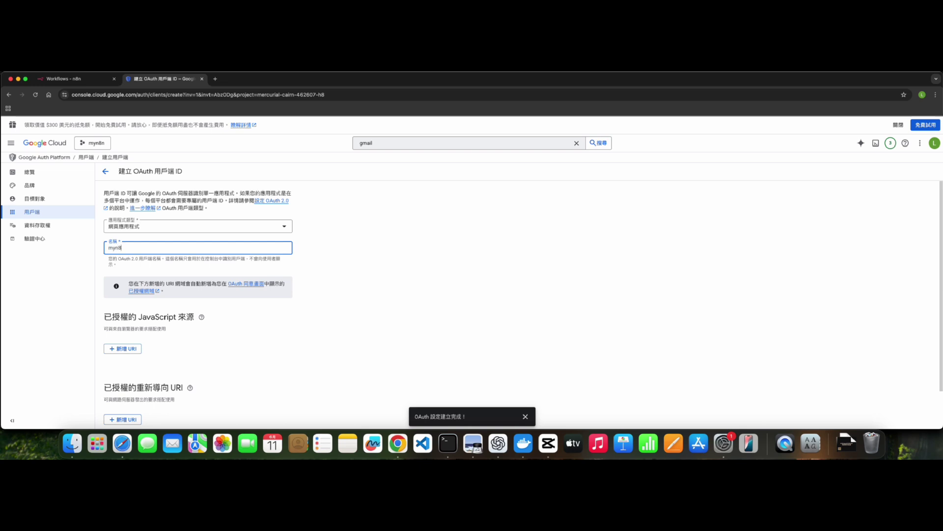
{"action": "type", "text": "n"}
{"action": "left_click", "coordinate": [326, 282]}
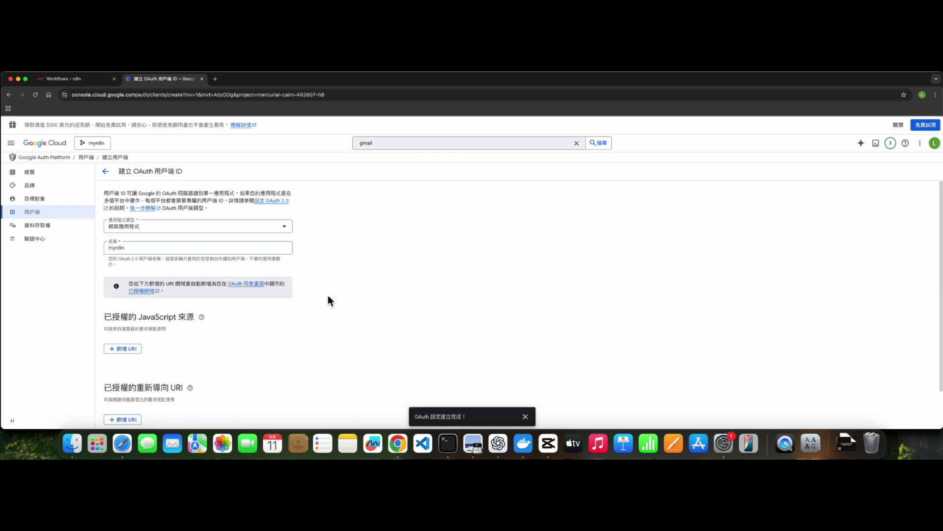
Add an empty redirect URI entry and copy the redirect URI template from the Preview slide
{"action": "scroll", "coordinate": [328, 295], "scroll_direction": "down", "scroll_amount": 1}
{"action": "scroll", "coordinate": [329, 296], "scroll_direction": "down", "scroll_amount": 3}
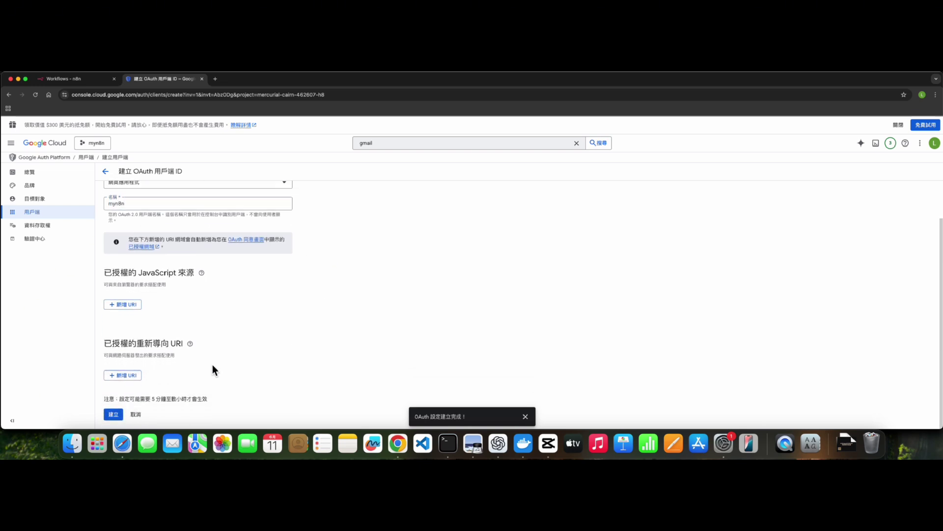
{"action": "left_click", "coordinate": [134, 376]}
{"action": "scroll", "coordinate": [190, 381], "scroll_direction": "down", "scroll_amount": 2}
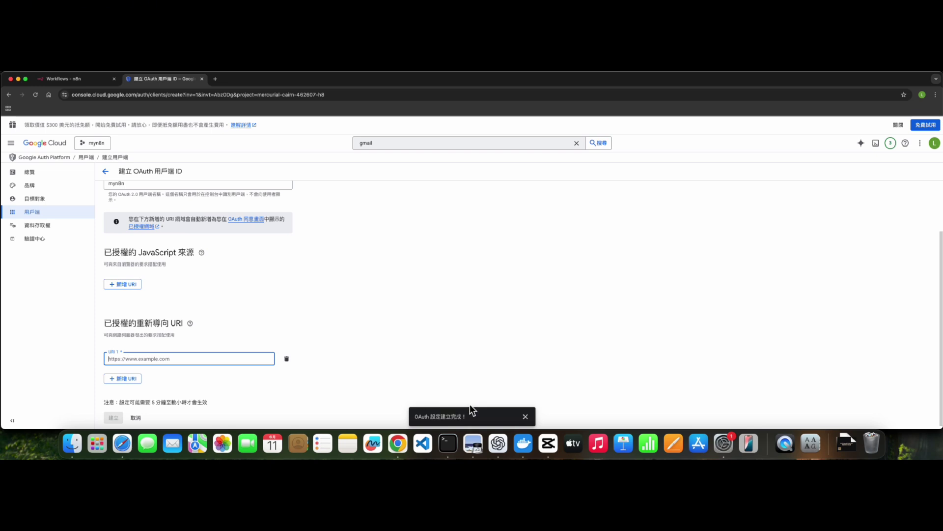
{"action": "left_click", "coordinate": [474, 444]}
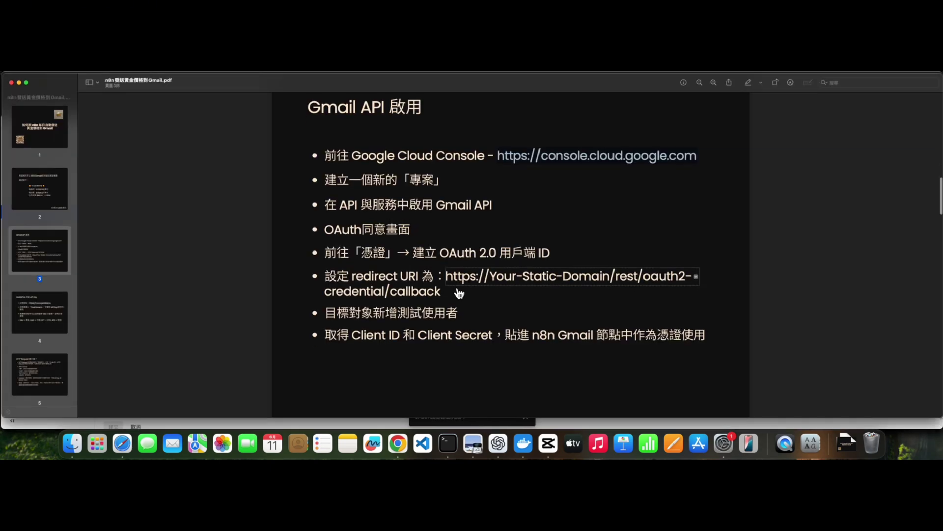
{"action": "left_click_drag", "start_coordinate": [446, 281], "coordinate": [443, 291]}
{"action": "key", "text": "super+c"}
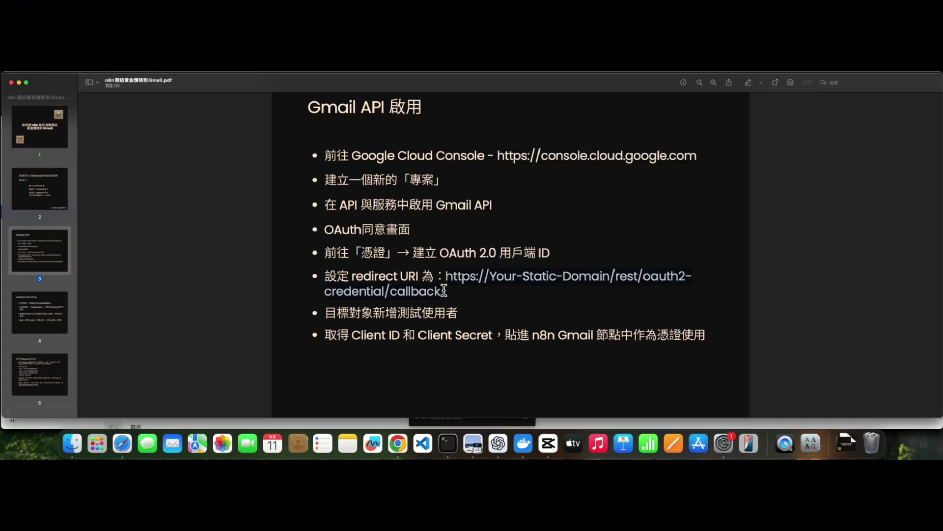
{"action": "left_click", "coordinate": [406, 448]}
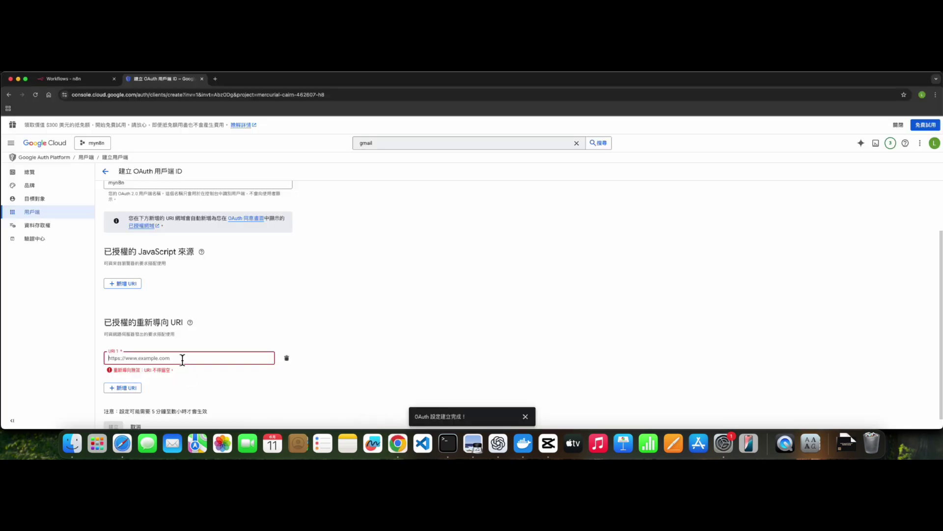
{"action": "key", "text": "super+v"}
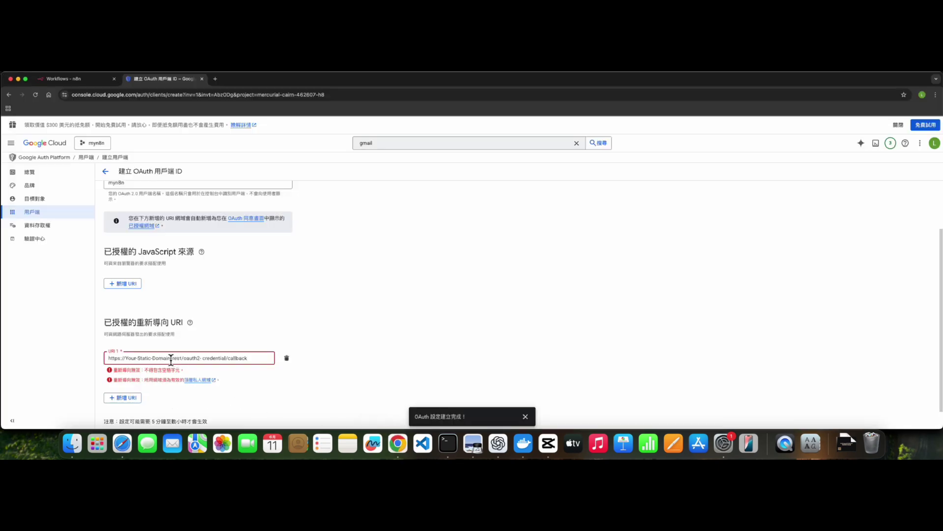
{"action": "left_click_drag", "start_coordinate": [169, 359], "coordinate": [126, 360]}
{"action": "key", "text": "BackSpace"}
{"action": "type", "text": "localhost"}
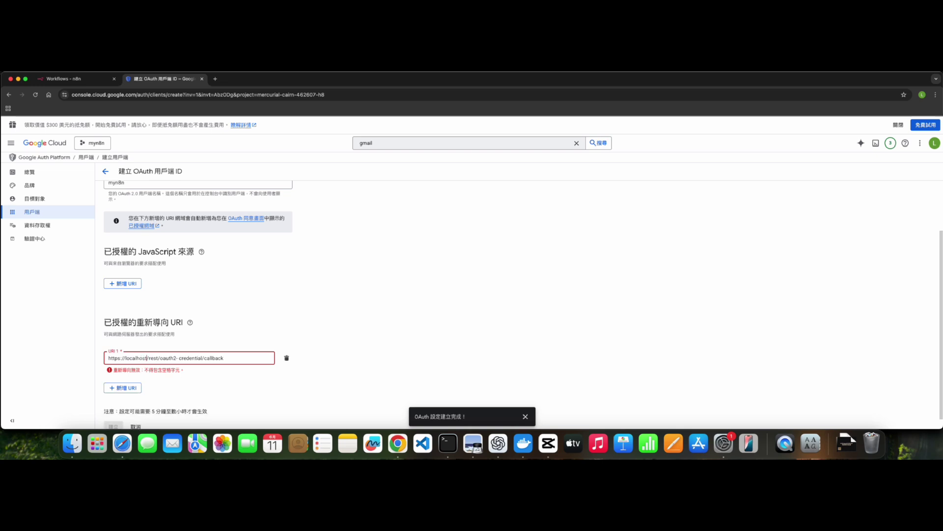
{"action": "type", "text": ":5678"}
{"action": "scroll", "coordinate": [165, 348], "scroll_direction": "down", "scroll_amount": 1}
{"action": "left_click", "coordinate": [192, 346]}
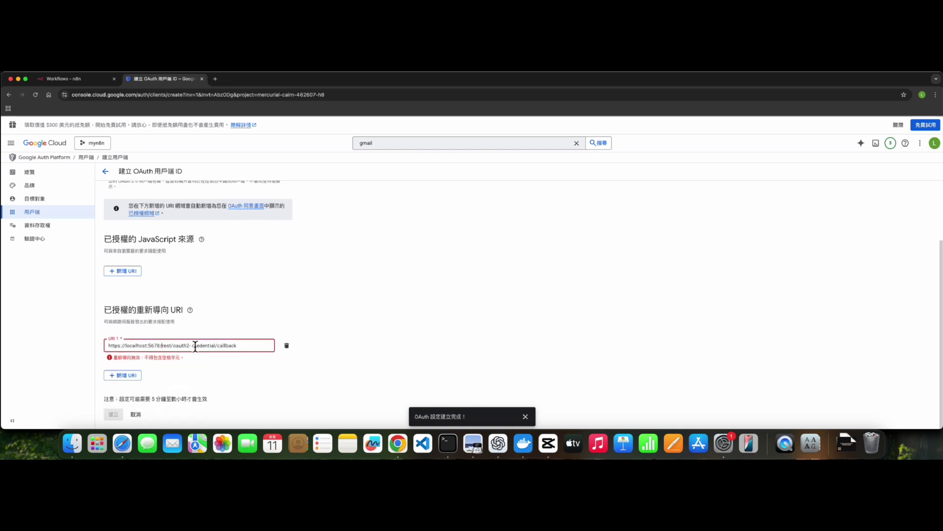
{"action": "key", "text": "BackSpace"}
{"action": "key", "text": "BackSpace"}
{"action": "left_click", "coordinate": [284, 379]}
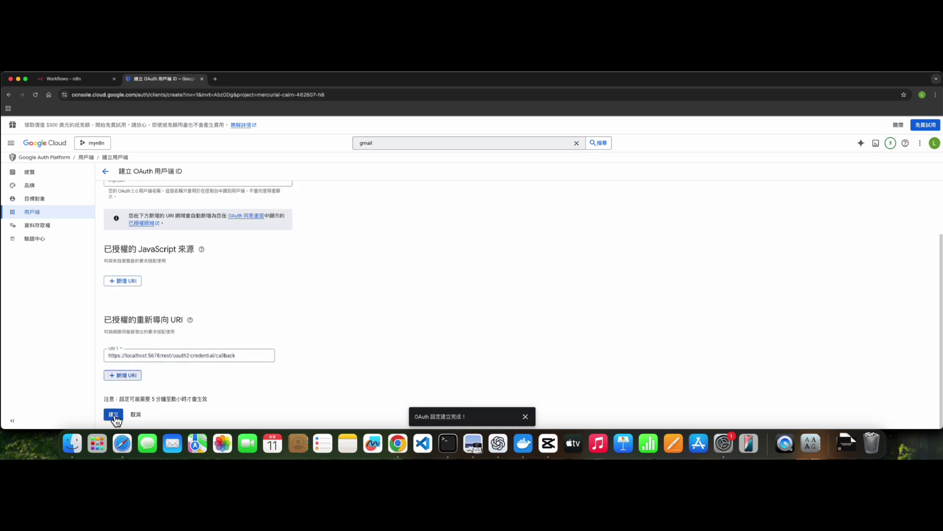
{"action": "left_click", "coordinate": [113, 415]}
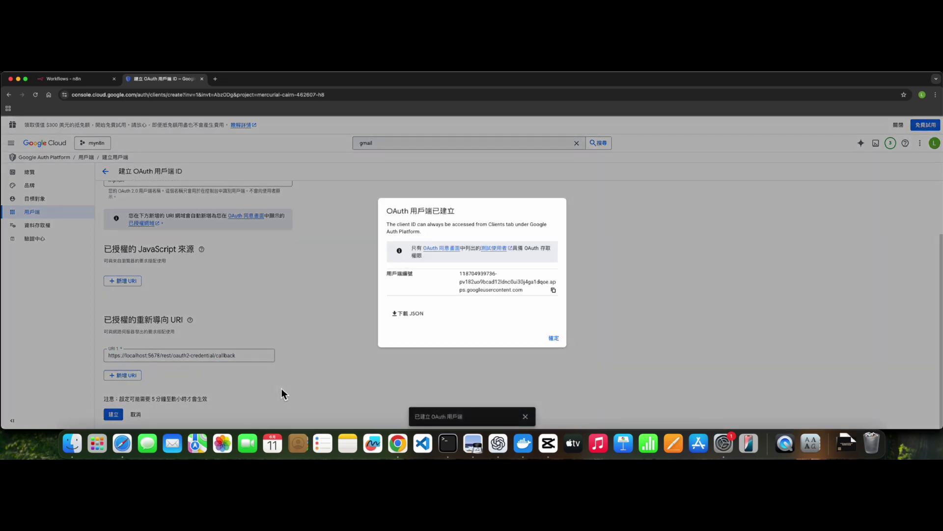
Save the account's Gmail address as a test user under 目標對象, then open the myn8n client
{"action": "left_click", "coordinate": [555, 339]}
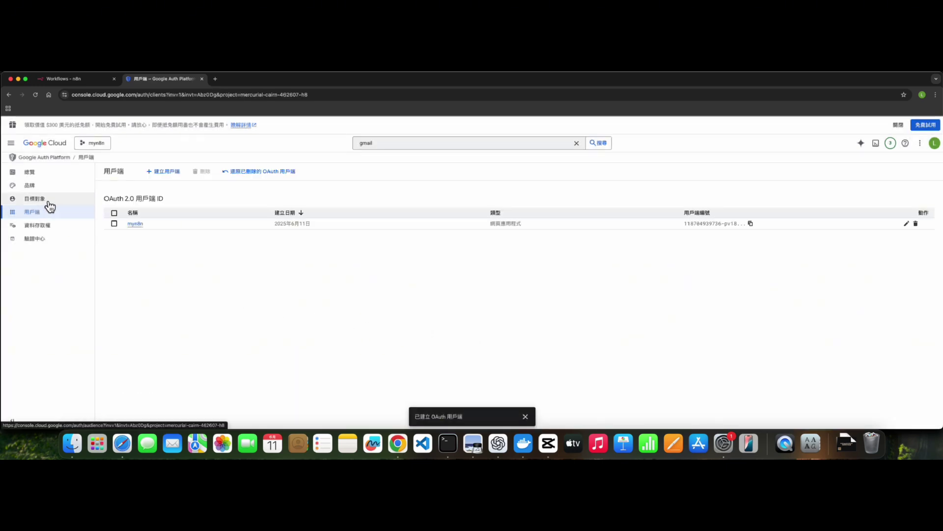
{"action": "left_click", "coordinate": [64, 201]}
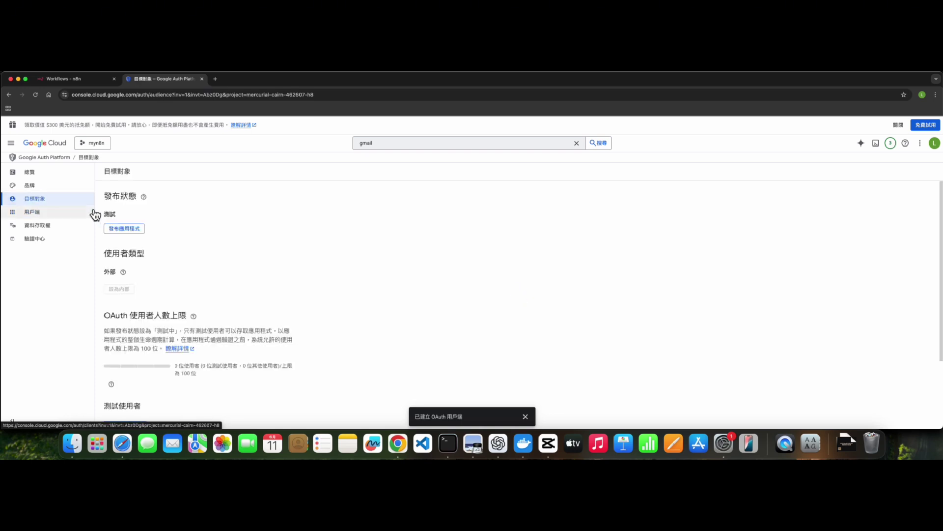
{"action": "scroll", "coordinate": [208, 255], "scroll_direction": "down", "scroll_amount": 3}
{"action": "scroll", "coordinate": [208, 258], "scroll_direction": "down", "scroll_amount": 1}
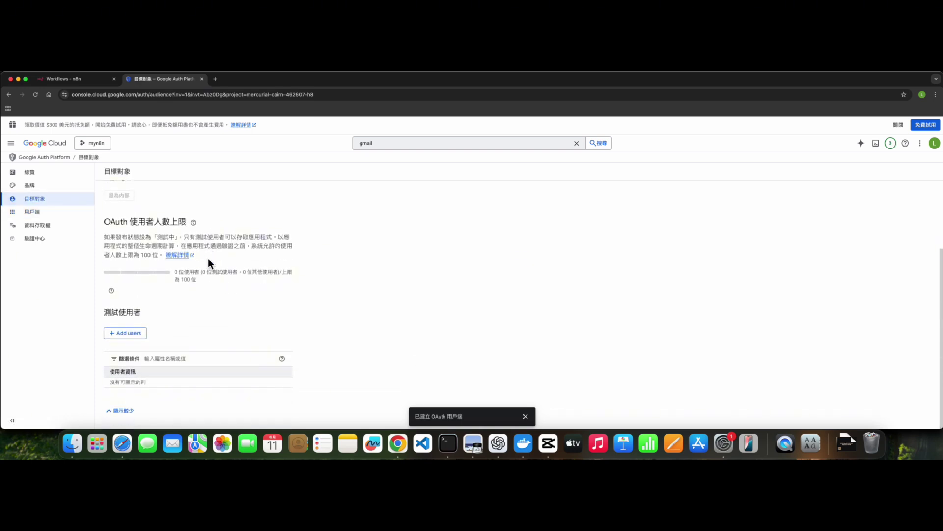
{"action": "left_click", "coordinate": [129, 336]}
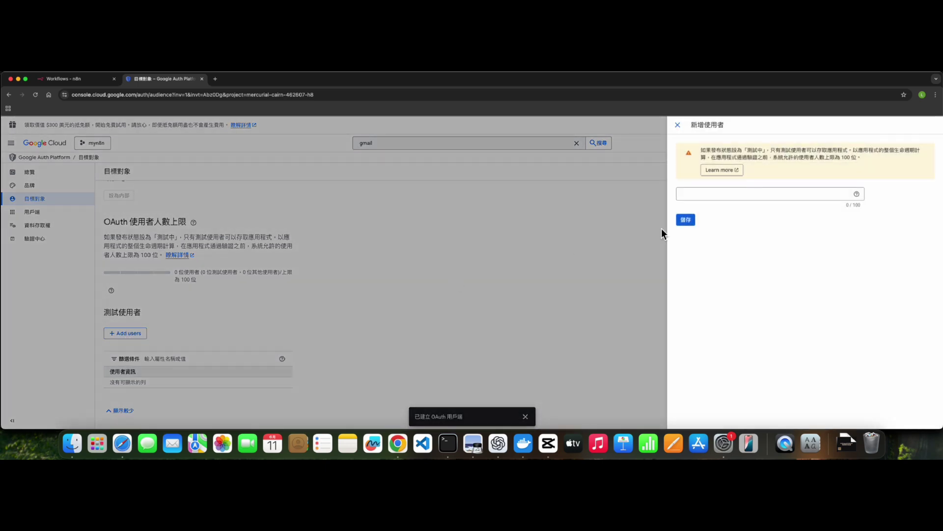
{"action": "left_click", "coordinate": [727, 196]}
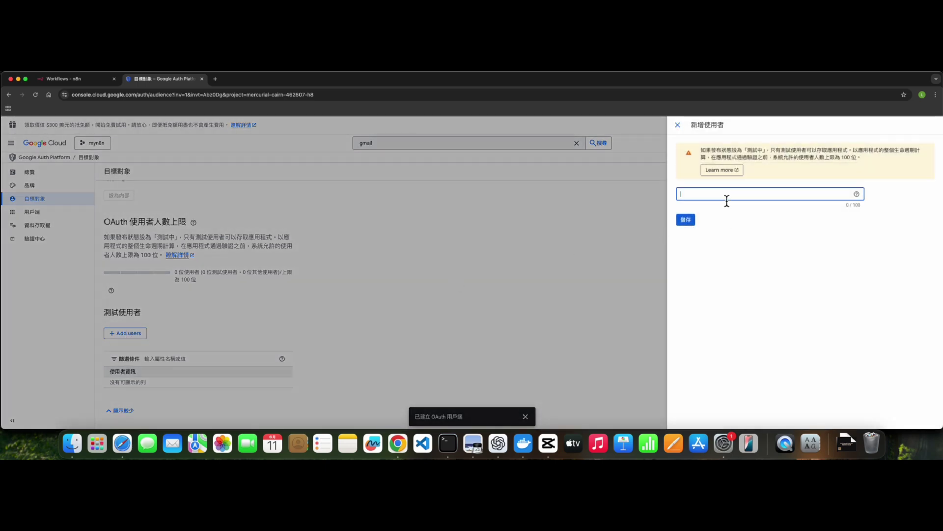
{"action": "key", "text": "Return"}
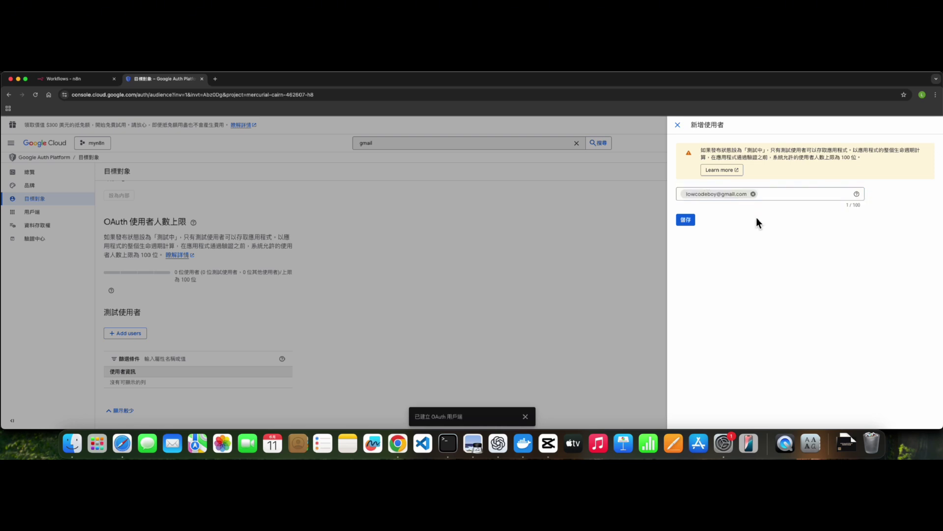
{"action": "left_click", "coordinate": [687, 221]}
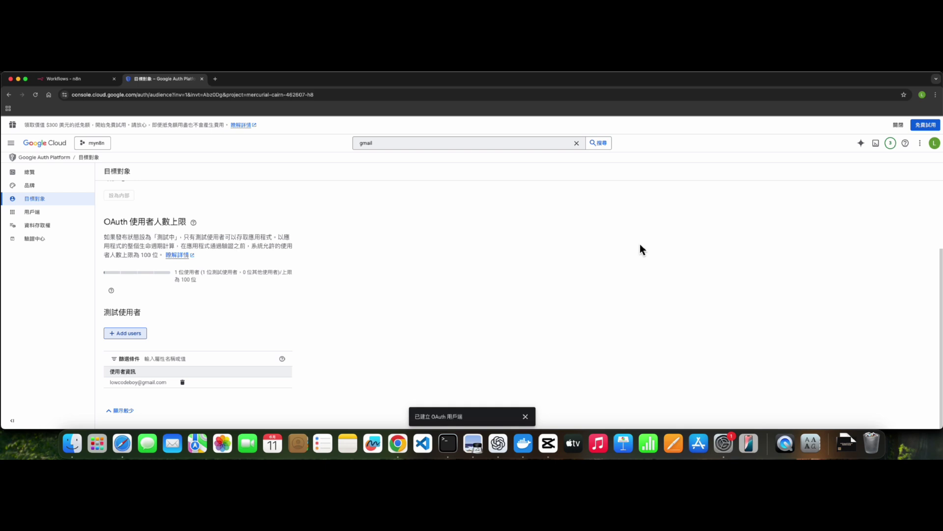
{"action": "left_click", "coordinate": [39, 213]}
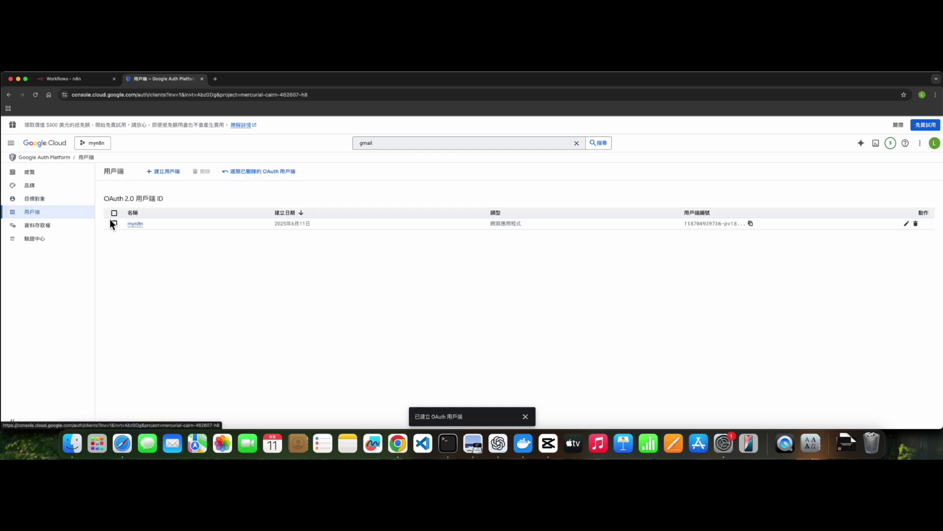
{"action": "left_click", "coordinate": [142, 225]}
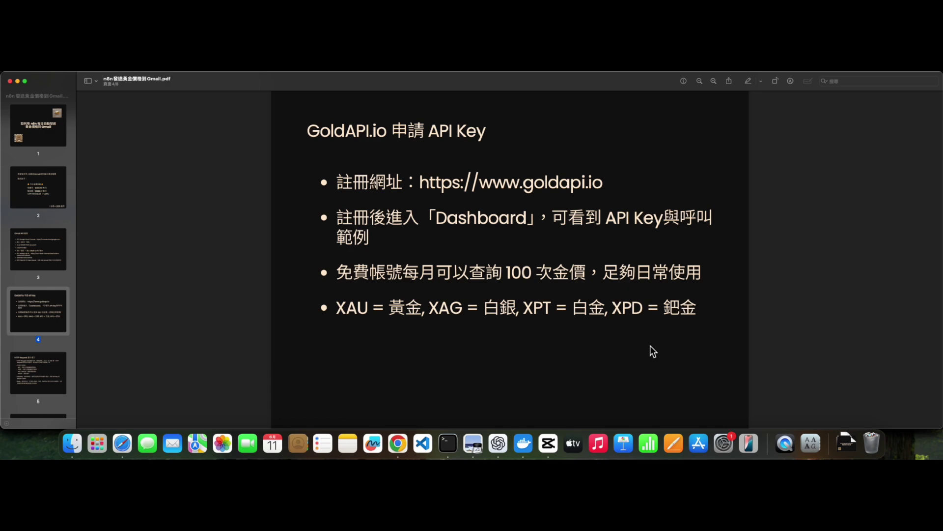
Open the slide's goldapi.io link in Google Chrome via 打開方式
{"action": "right_click", "coordinate": [576, 184]}
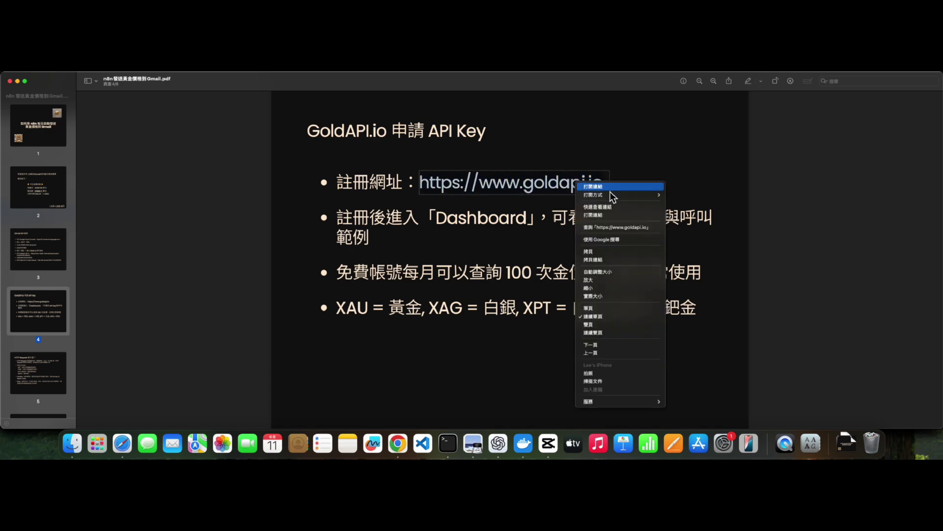
{"action": "mouse_move", "coordinate": [645, 195]}
{"action": "left_click", "coordinate": [686, 196]}
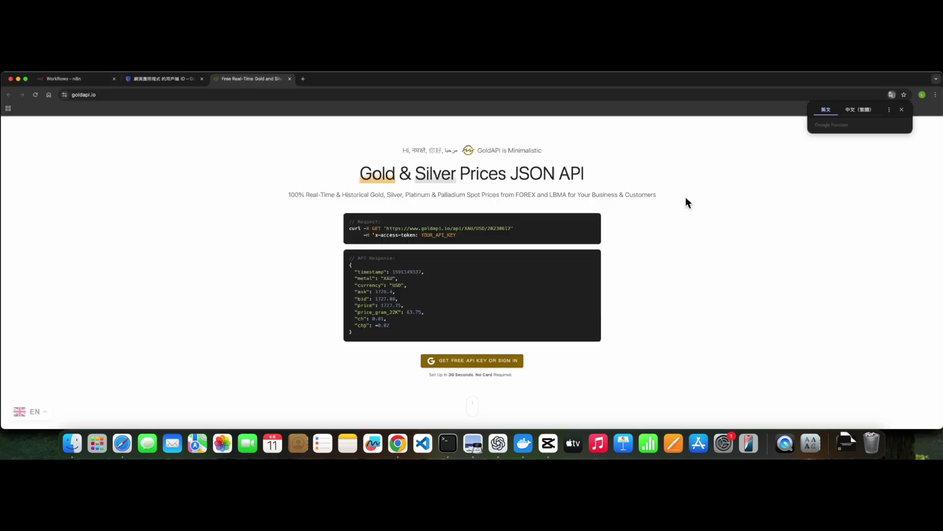
Dismiss the Translate popup and sign in to GoldAPI.io with the Google account via GET FREE API KEY
{"action": "left_click", "coordinate": [902, 110]}
{"action": "left_click", "coordinate": [449, 364]}
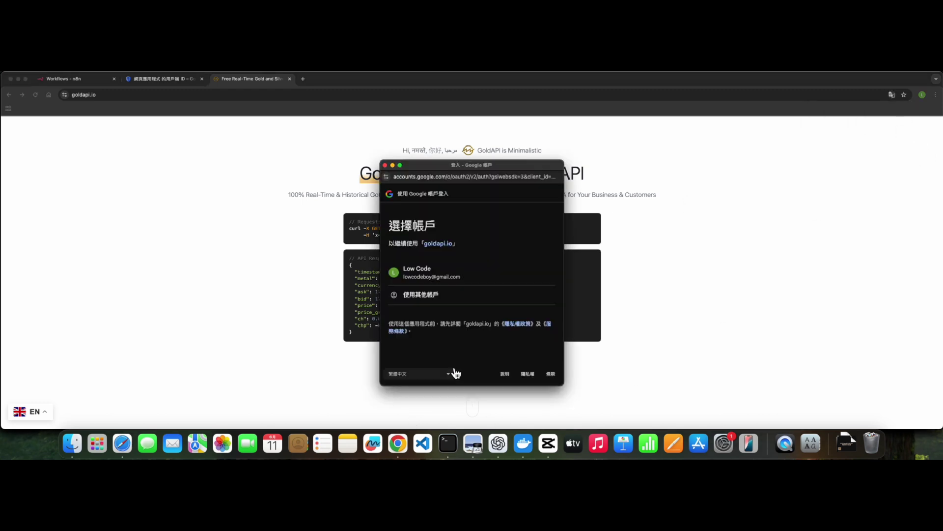
{"action": "left_click", "coordinate": [449, 279]}
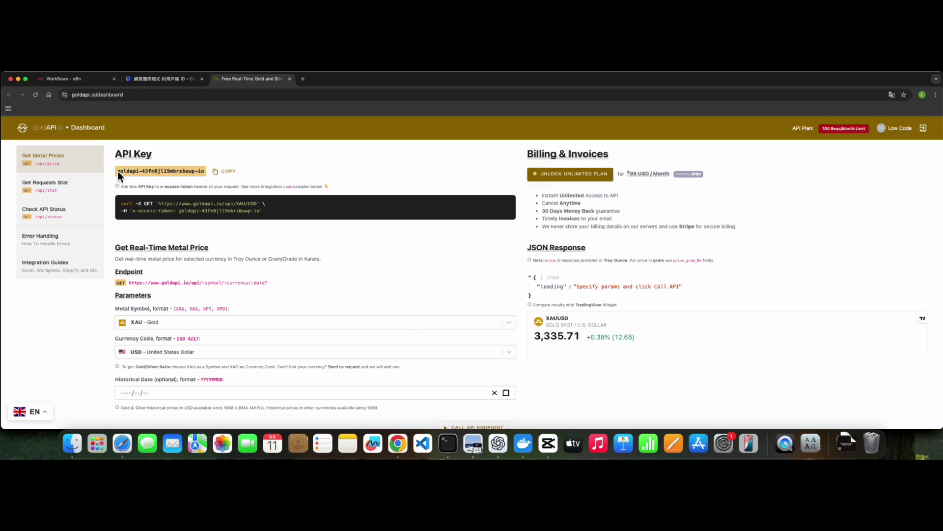
Highlight the API key and the endpoint URL pattern on the GoldAPI.io page
{"action": "left_click_drag", "start_coordinate": [118, 172], "coordinate": [206, 172]}
{"action": "left_click", "coordinate": [149, 208]}
{"action": "scroll", "coordinate": [187, 267], "scroll_direction": "down", "scroll_amount": 2}
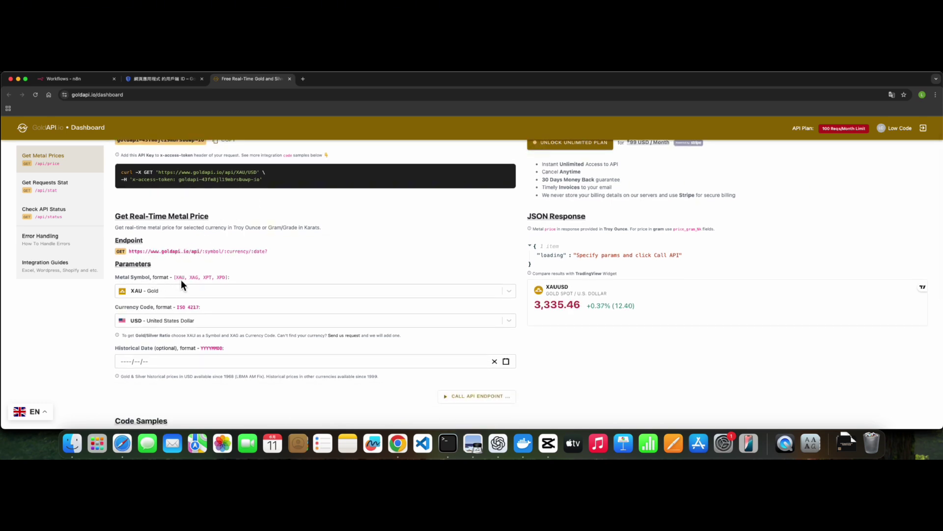
{"action": "left_click_drag", "start_coordinate": [129, 251], "coordinate": [262, 260]}
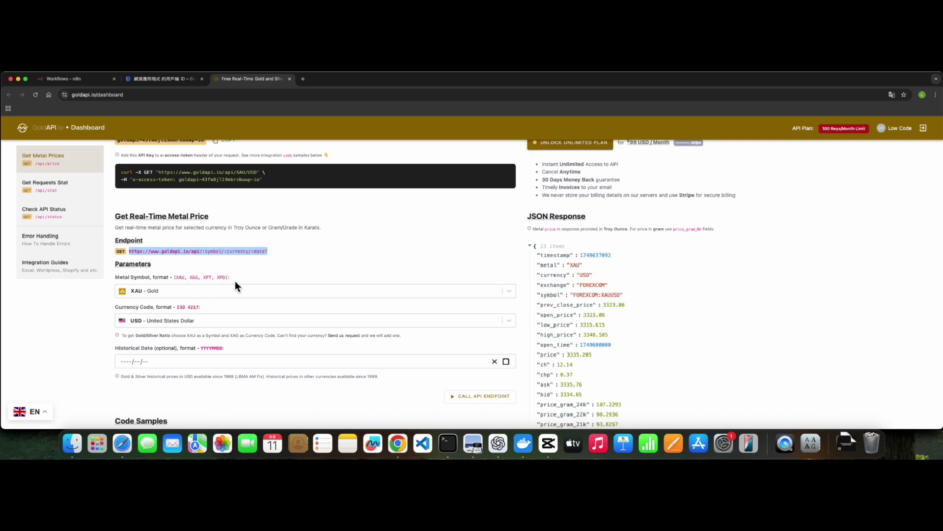
Review the Metal Symbol and Currency Code options, keeping XAU and USD
{"action": "left_click", "coordinate": [241, 292]}
{"action": "scroll", "coordinate": [250, 295], "scroll_direction": "up", "scroll_amount": 1}
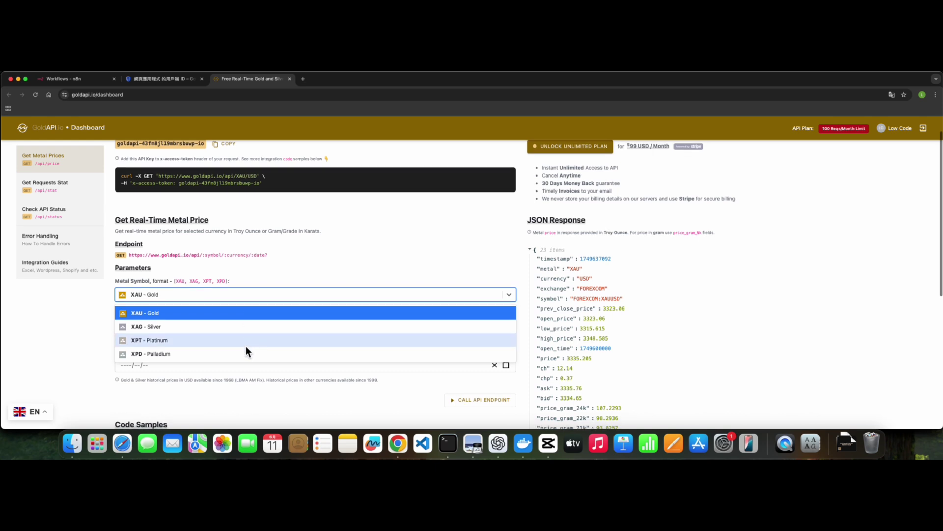
{"action": "left_click", "coordinate": [87, 315]}
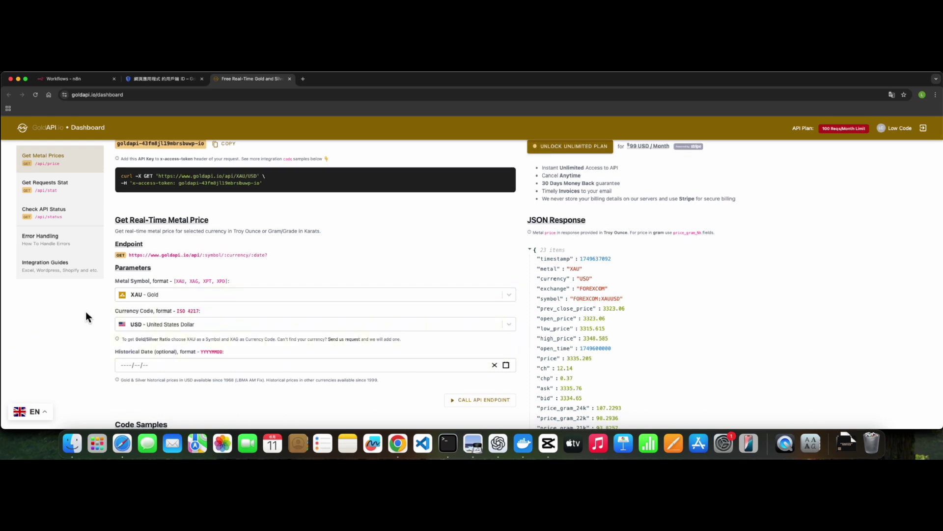
{"action": "left_click", "coordinate": [184, 326]}
{"action": "scroll", "coordinate": [203, 353], "scroll_direction": "down", "scroll_amount": 5}
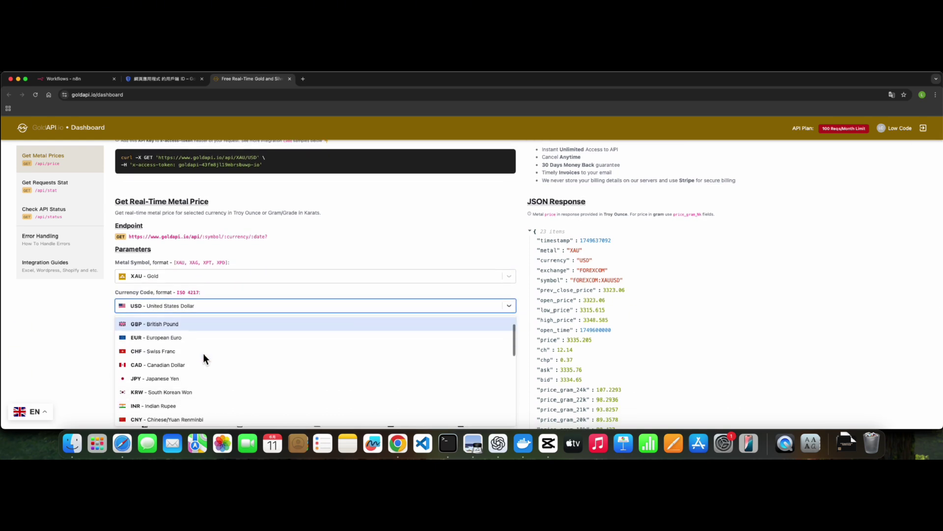
{"action": "scroll", "coordinate": [203, 352], "scroll_direction": "up", "scroll_amount": 5}
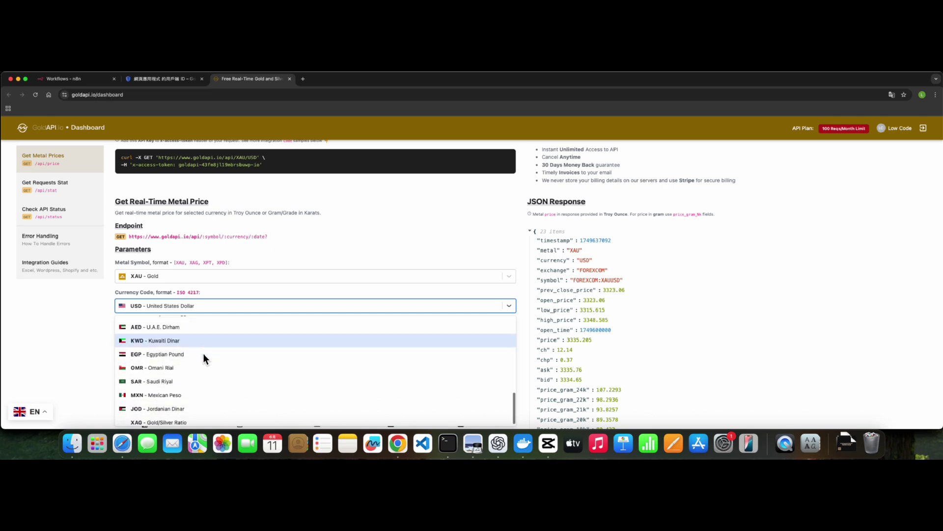
{"action": "left_click", "coordinate": [98, 316]}
{"action": "scroll", "coordinate": [687, 315], "scroll_direction": "down", "scroll_amount": 3}
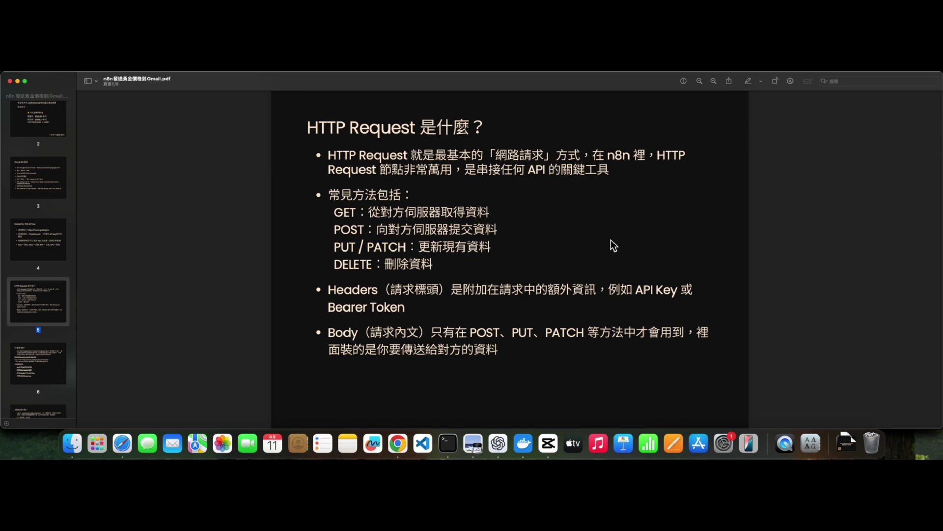
Advance the Preview slide deck to page 6, the API explanation page
{"action": "key", "text": "Down"}
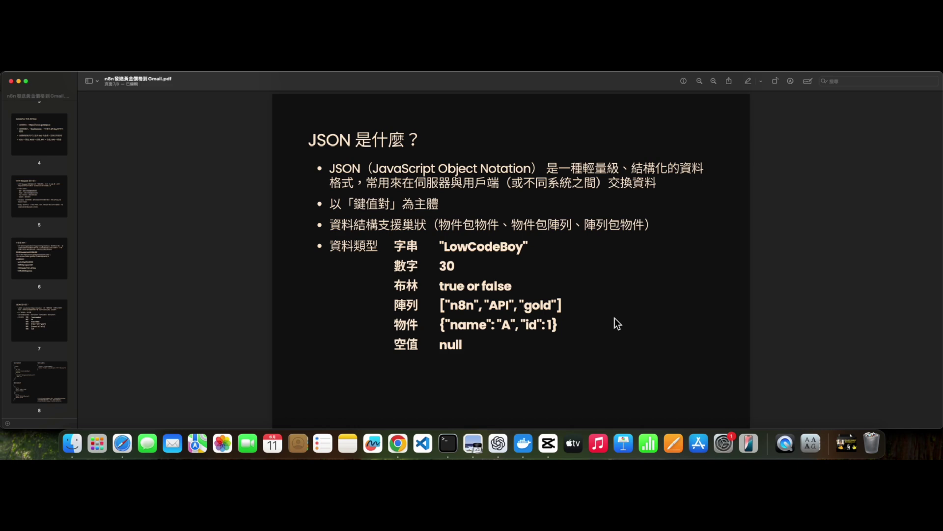
Jump to slide 8 and scroll down to its nested JSON examples
{"action": "left_click", "coordinate": [59, 384]}
{"action": "scroll", "coordinate": [548, 337], "scroll_direction": "down", "scroll_amount": 2}
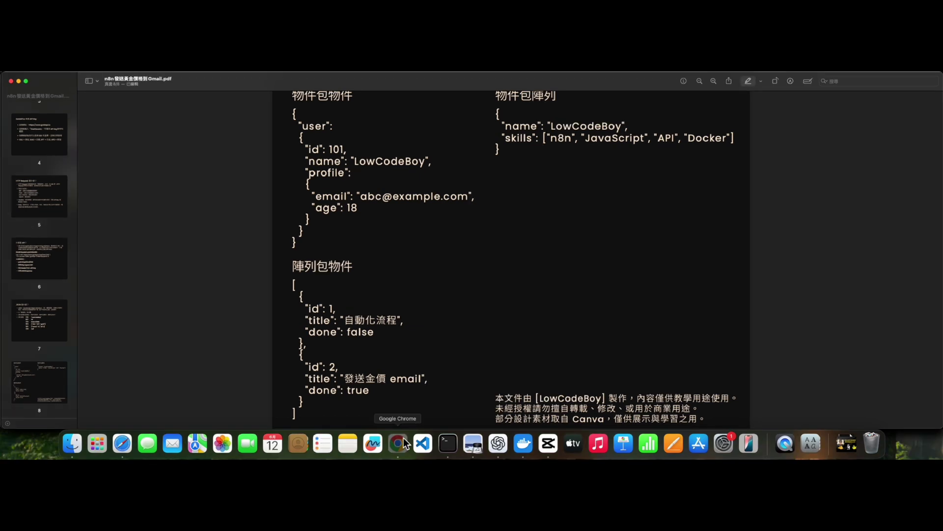
Search 'json onlin' in a new browser tab and open JSON Editor Online
{"action": "left_click", "coordinate": [398, 443]}
{"action": "left_click", "coordinate": [304, 78]}
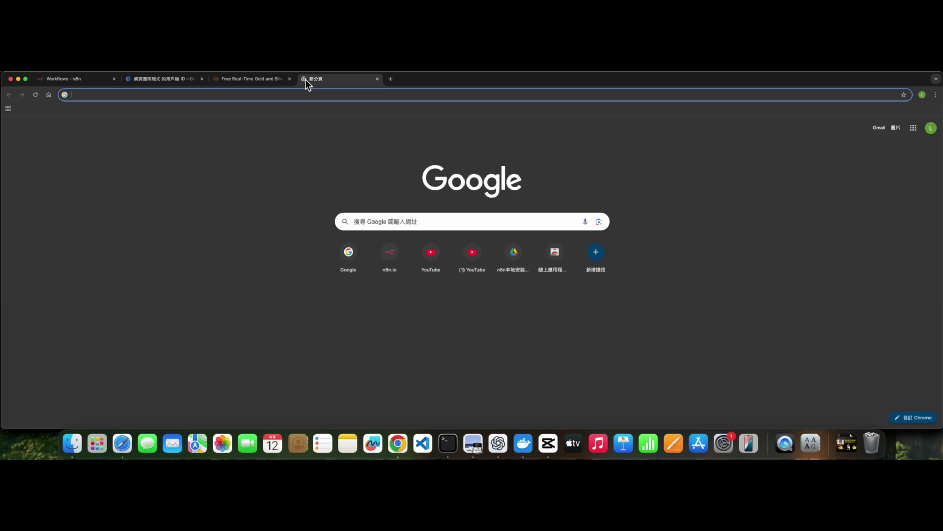
{"action": "type", "text": "json online"}
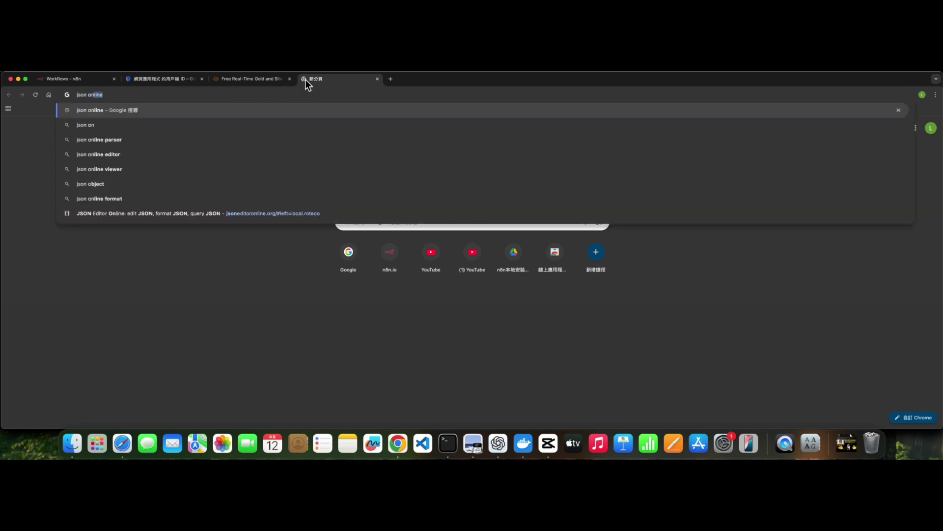
{"action": "key", "text": "Return"}
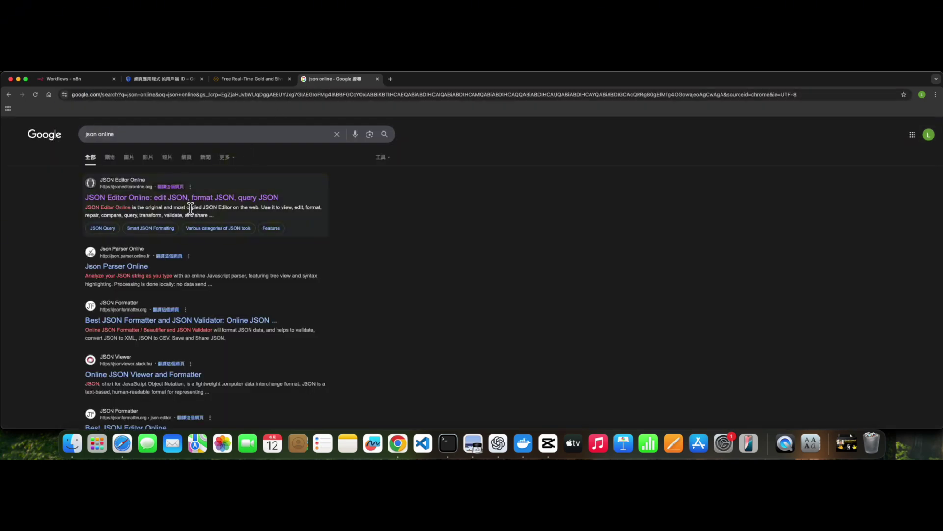
{"action": "left_click", "coordinate": [199, 207]}
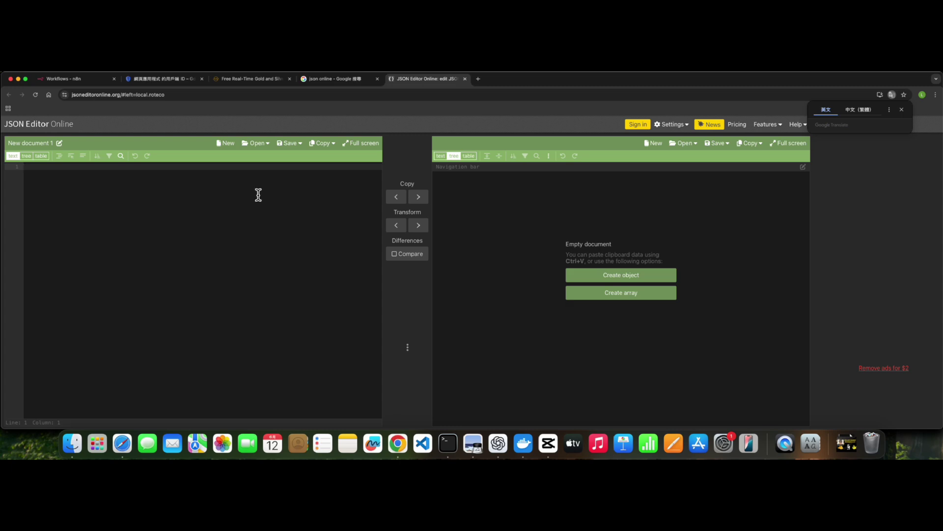
Paste the GoldAPI gold-price JSON into the left editor, fixing the trailing comma after 44.6789
{"action": "left_click", "coordinate": [255, 80]}
{"action": "mouse_move", "coordinate": [538, 259]}
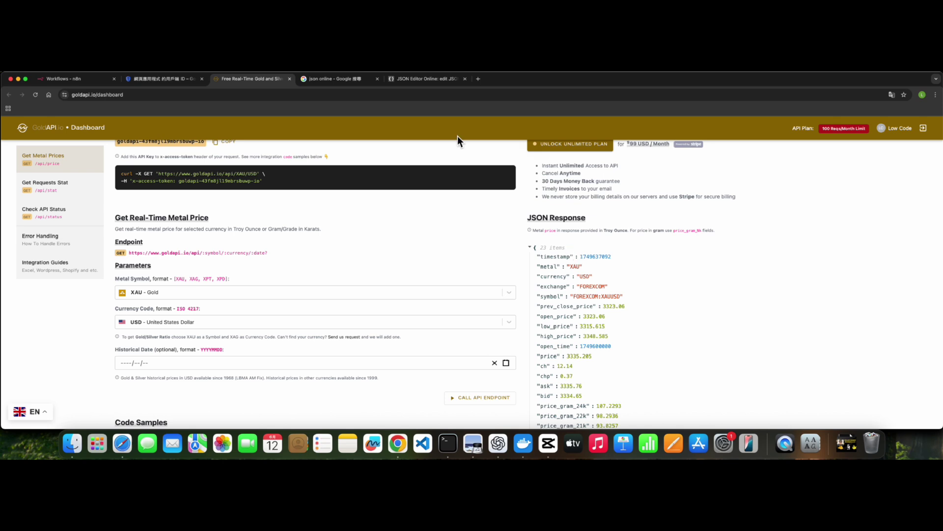
{"action": "left_click", "coordinate": [433, 81]}
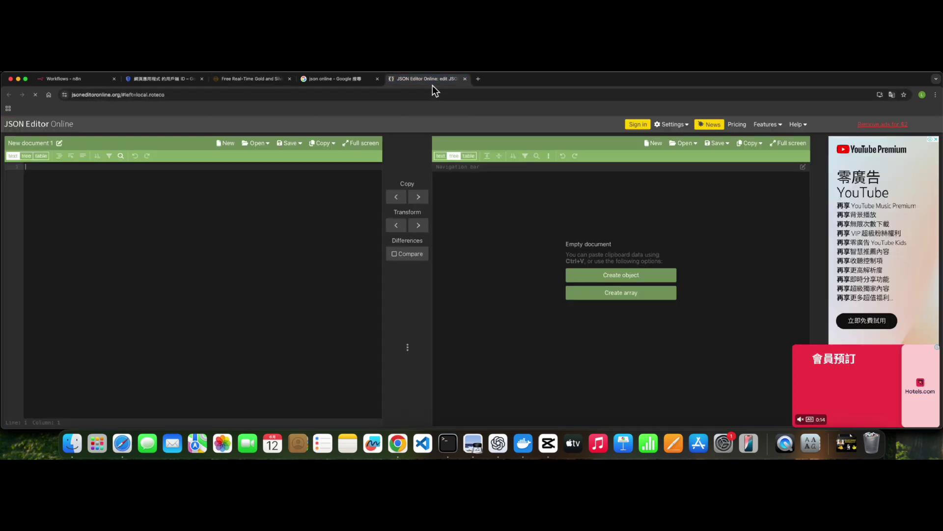
{"action": "left_click", "coordinate": [153, 223]}
{"action": "key", "text": "super+v"}
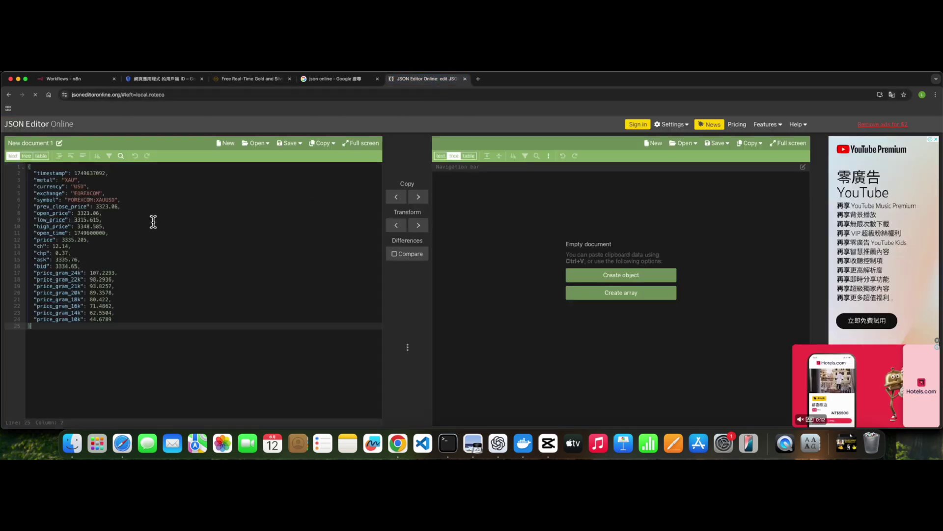
{"action": "left_click", "coordinate": [245, 320]}
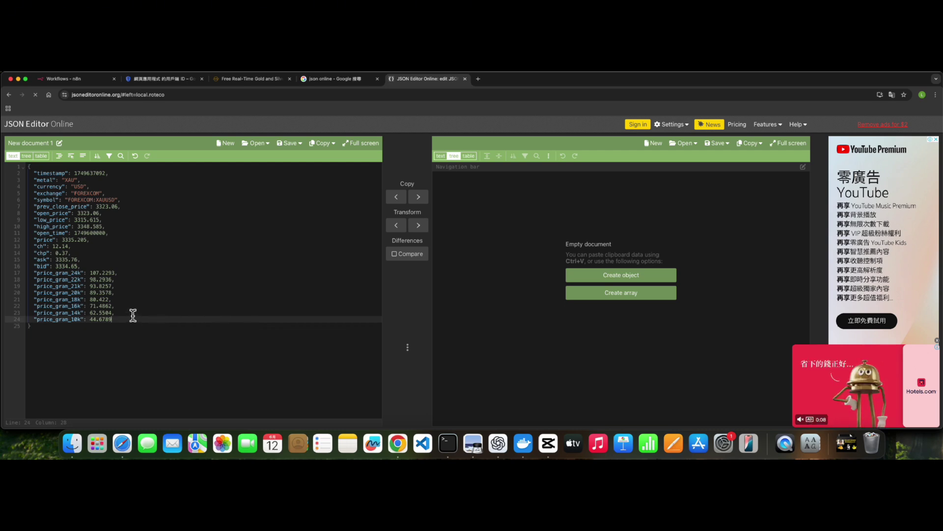
{"action": "type", "text": ","}
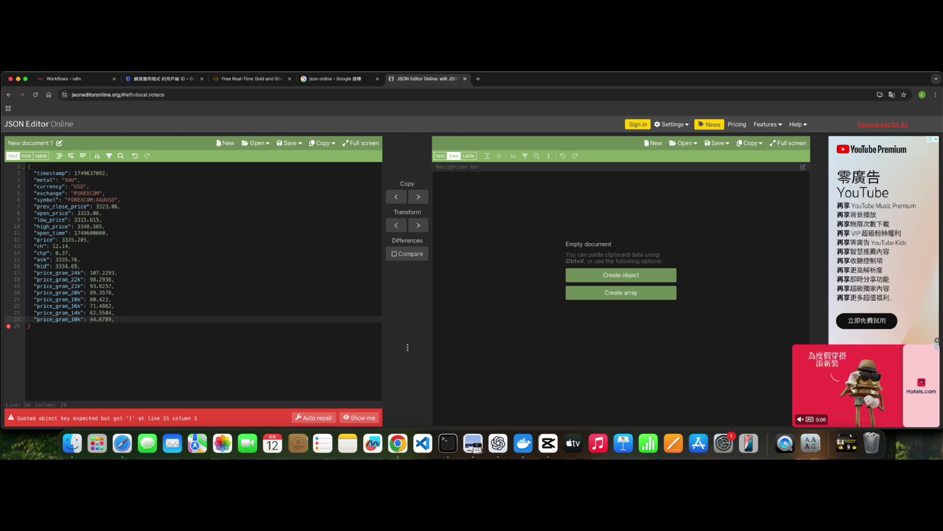
{"action": "key", "text": "BackSpace"}
Compact the gold-price JSON with its symbols array onto one line and select it all
{"action": "left_click", "coordinate": [106, 267]}
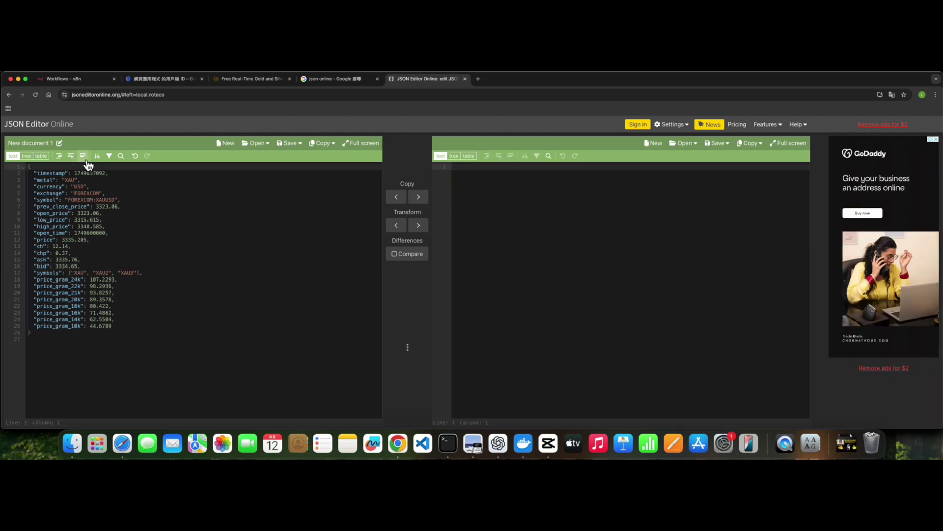
{"action": "left_click", "coordinate": [83, 156]}
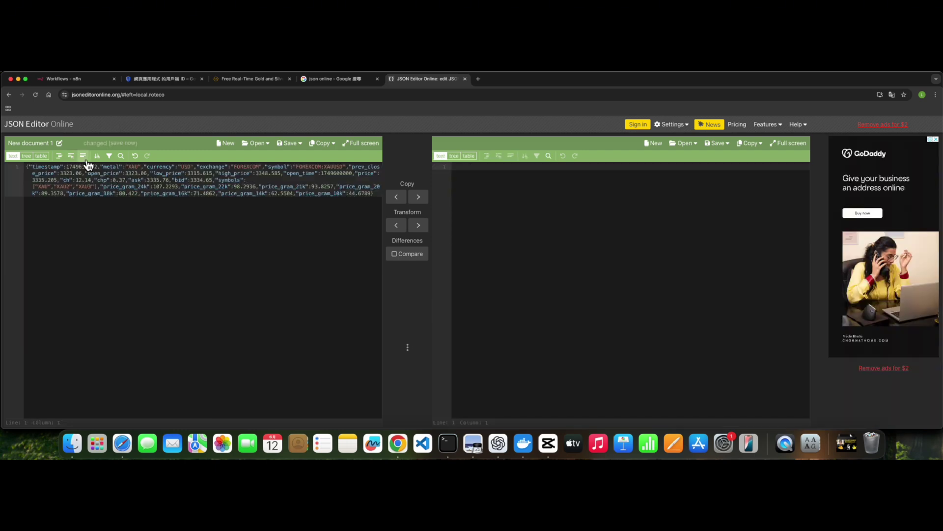
{"action": "left_click", "coordinate": [190, 194]}
{"action": "key", "text": "super+a"}
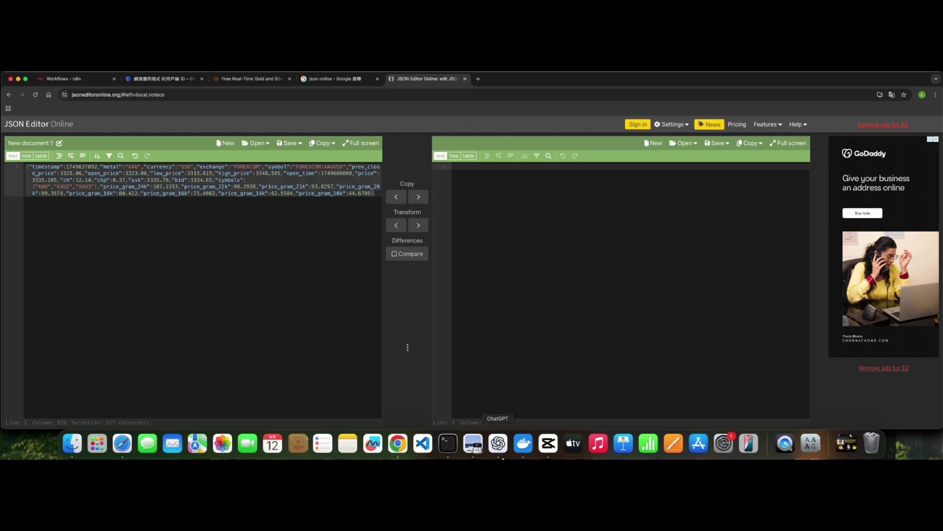
Paste the one-line gold-price JSON into a new untitled VS Code file and select it
{"action": "left_click", "coordinate": [423, 445]}
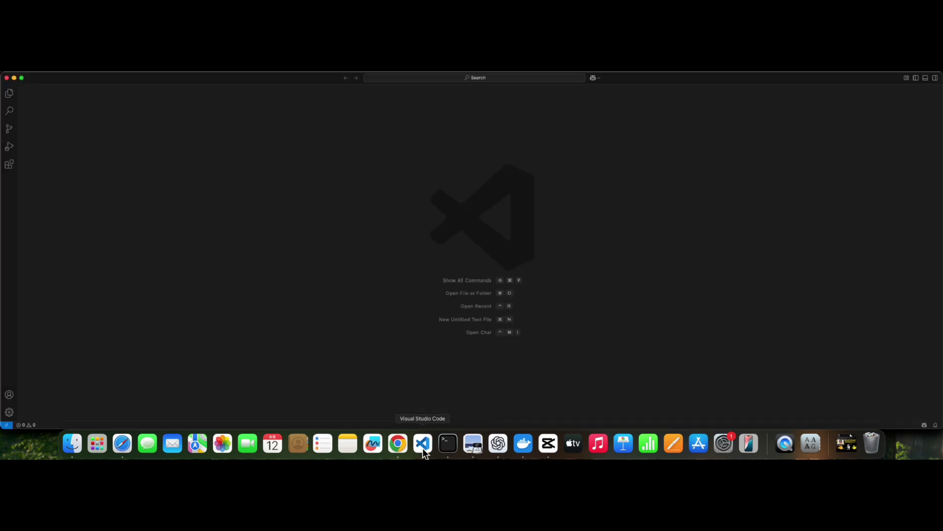
{"action": "key", "text": "super+n"}
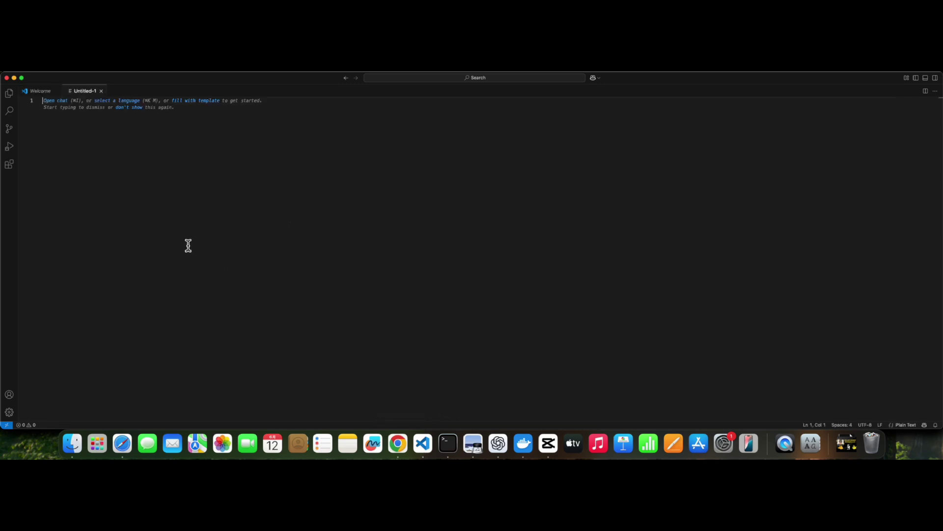
{"action": "key", "text": "super+v"}
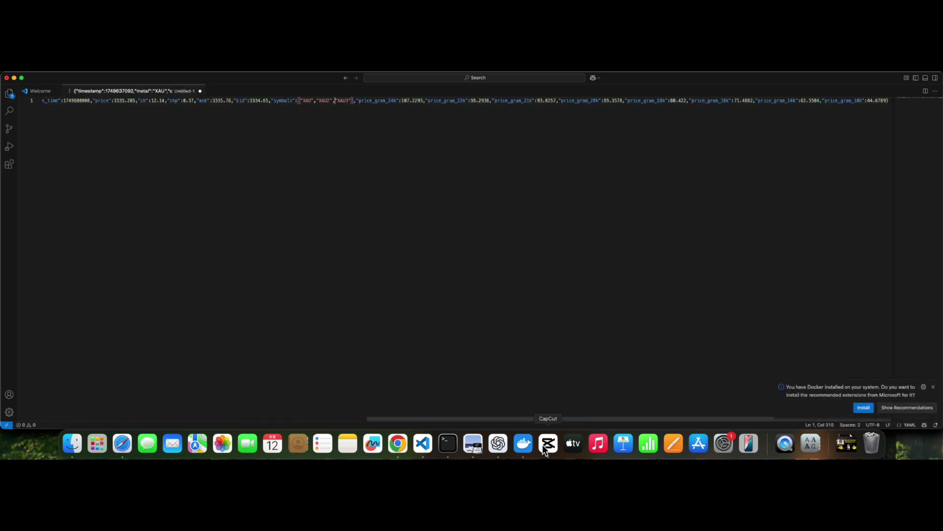
{"action": "left_click_drag", "start_coordinate": [490, 419], "coordinate": [161, 426]}
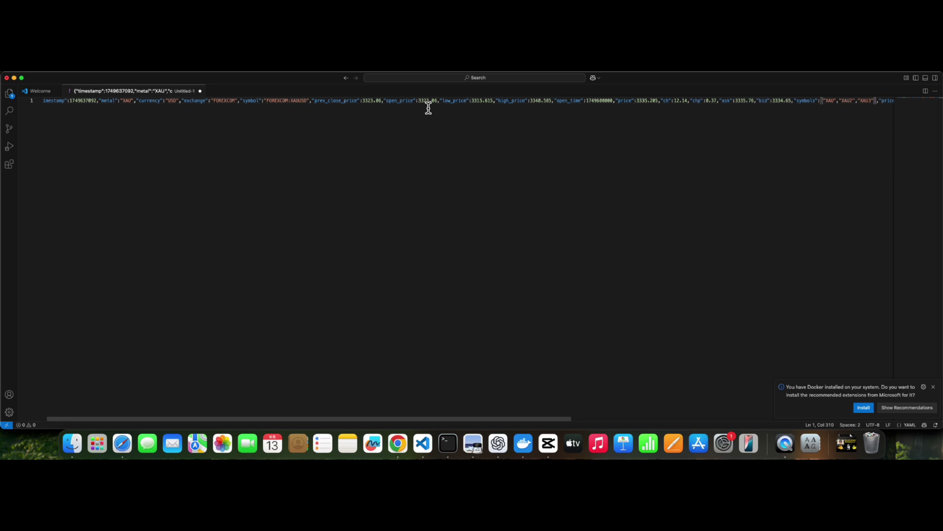
{"action": "left_click", "coordinate": [428, 108]}
{"action": "key", "text": "super+a"}
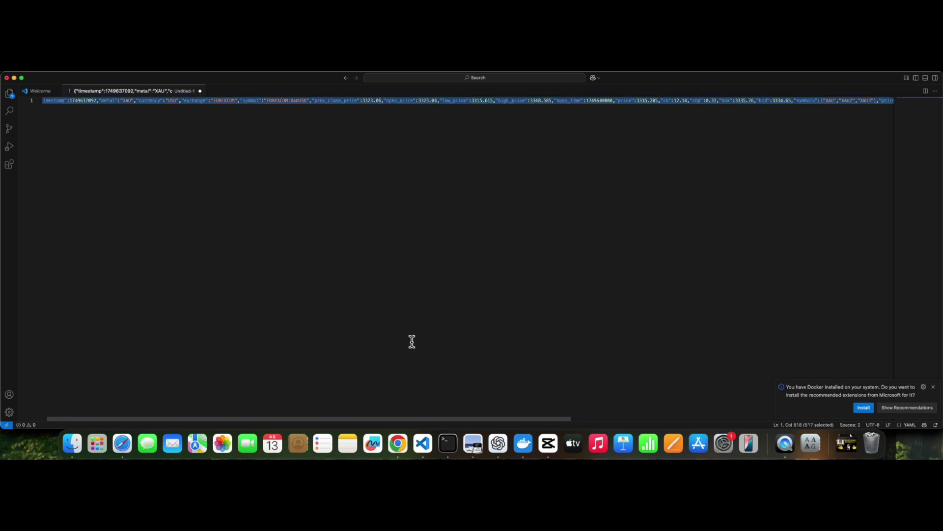
Replace the editor's JSON with the one-line version, format it, then return to n8n
{"action": "left_click", "coordinate": [403, 438]}
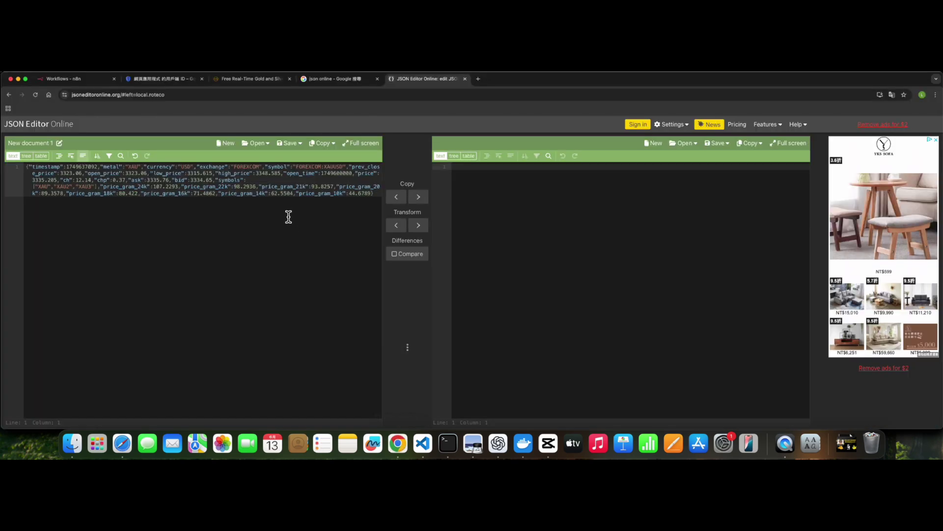
{"action": "key", "text": "super+a"}
{"action": "key", "text": "BackSpace"}
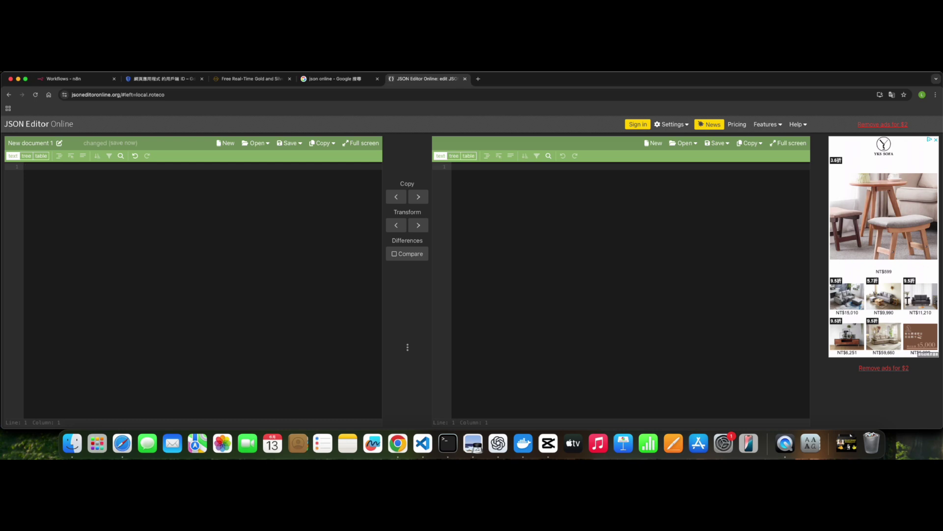
{"action": "key", "text": "super+v"}
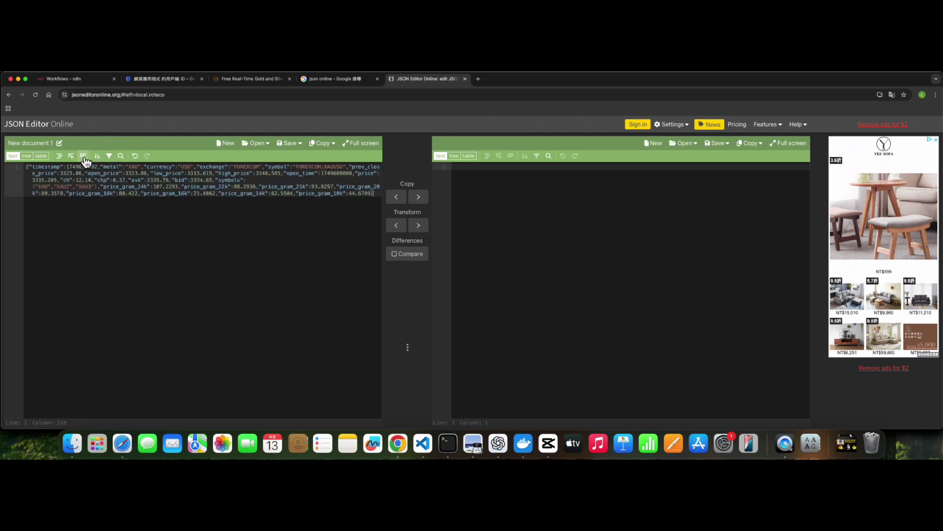
{"action": "left_click", "coordinate": [62, 157]}
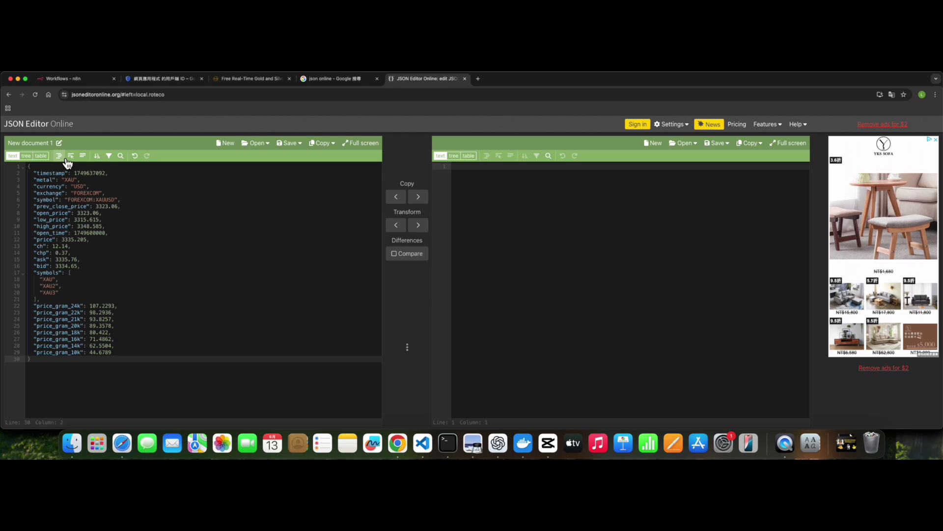
{"action": "left_click", "coordinate": [65, 159]}
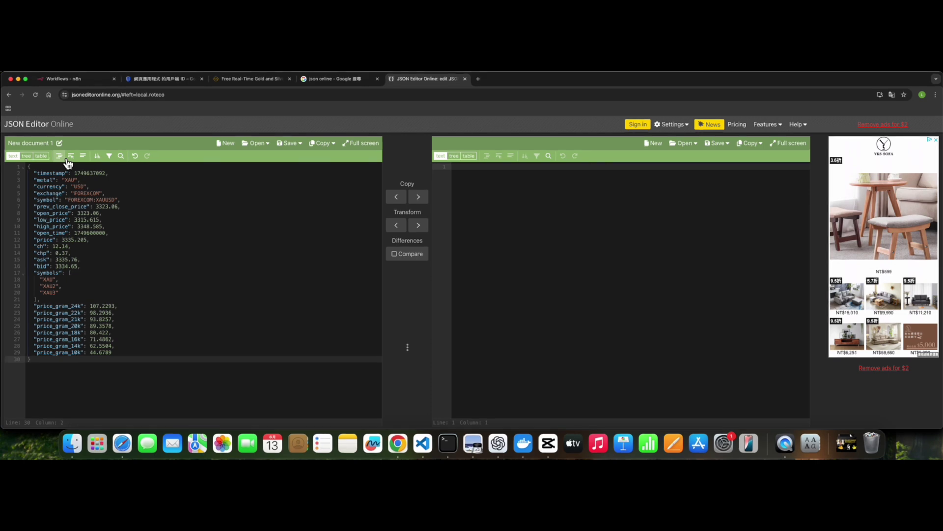
{"action": "left_click", "coordinate": [88, 76]}
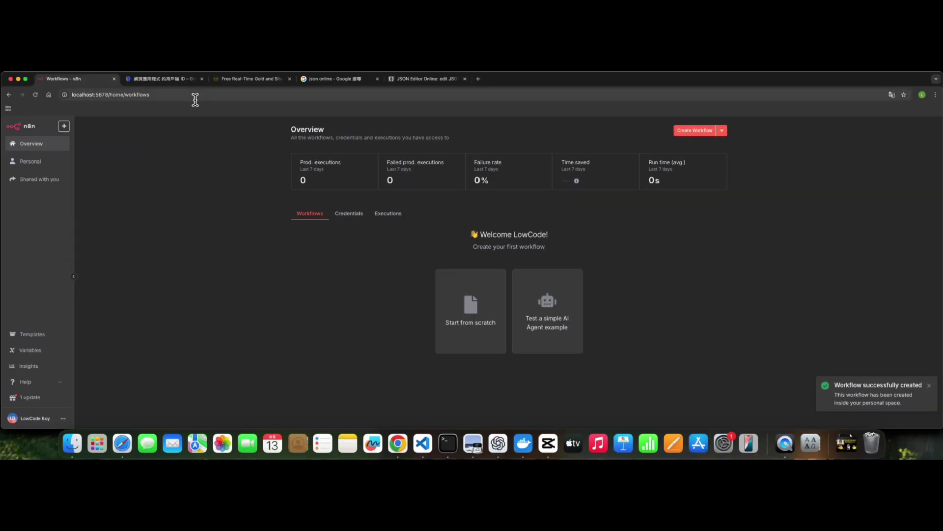
Start a new workflow from scratch with an On a schedule trigger
{"action": "left_click", "coordinate": [449, 285]}
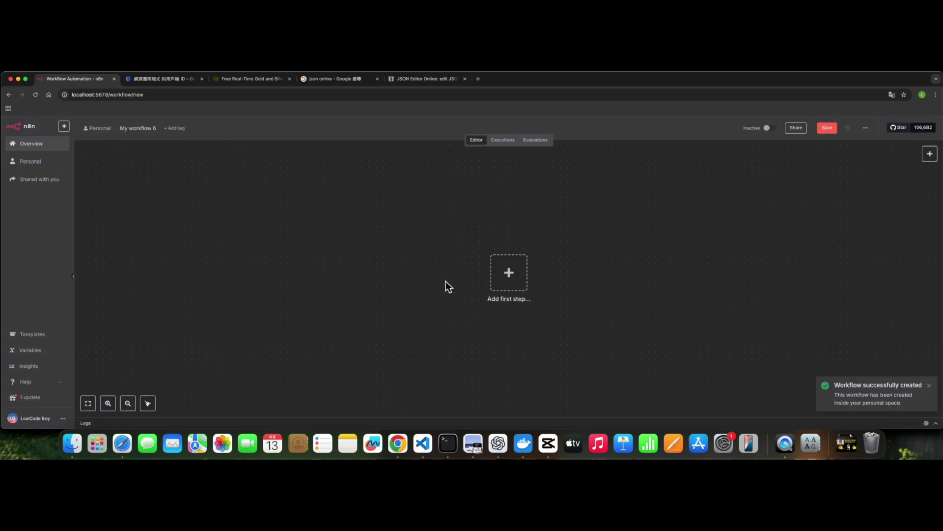
{"action": "left_click", "coordinate": [513, 283]}
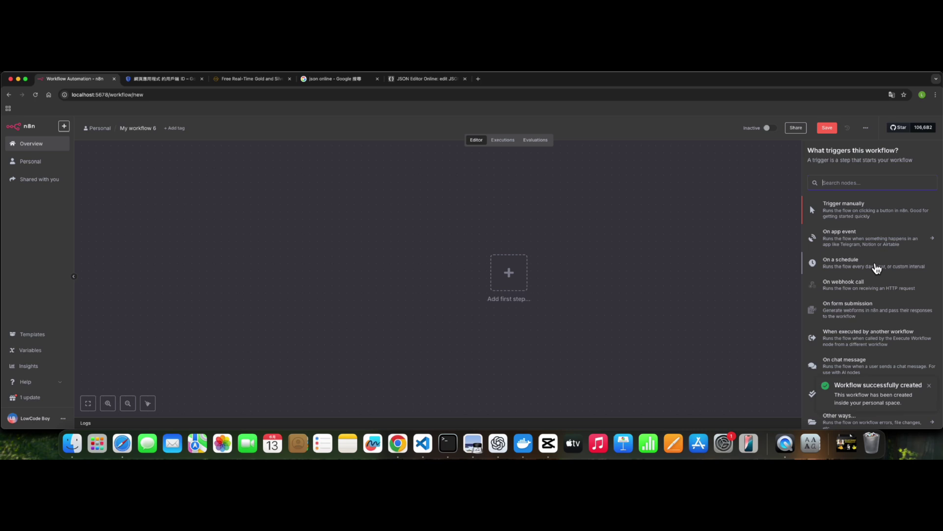
{"action": "left_click", "coordinate": [876, 268]}
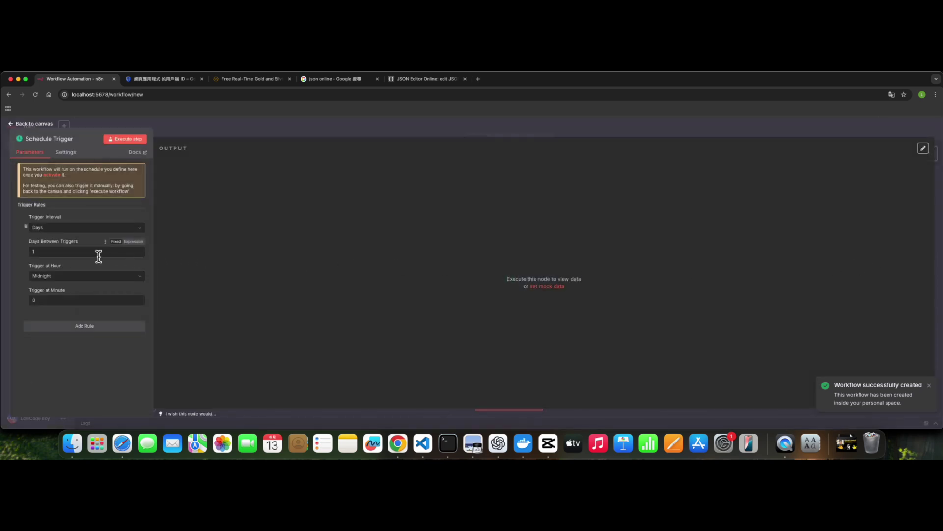
Set the trigger interval to Days at 11am, then save the workflow
{"action": "left_click", "coordinate": [96, 228]}
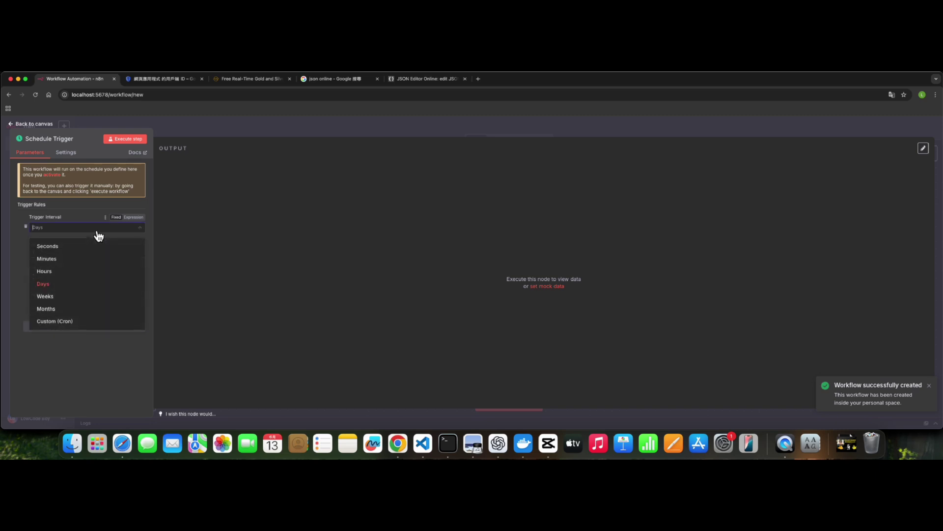
{"action": "left_click", "coordinate": [79, 290]}
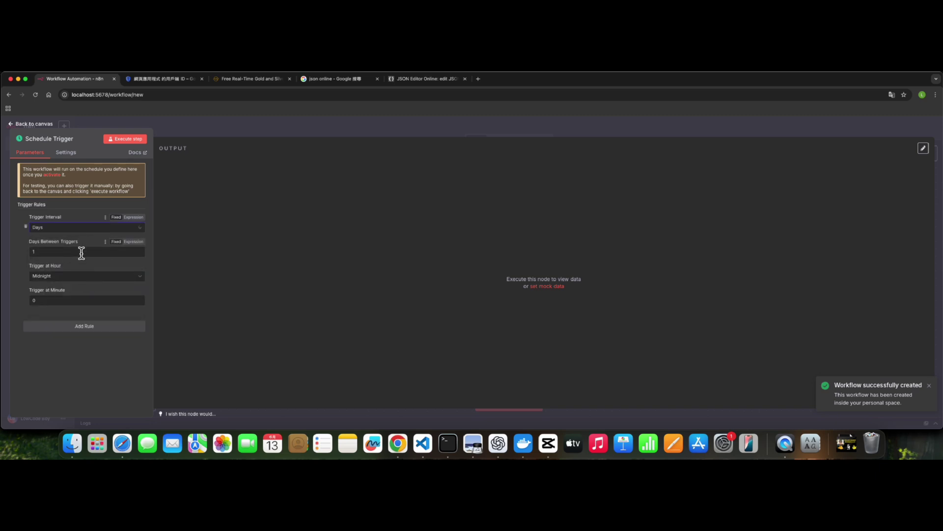
{"action": "left_click", "coordinate": [86, 277]}
{"action": "scroll", "coordinate": [69, 339], "scroll_direction": "down", "scroll_amount": 3}
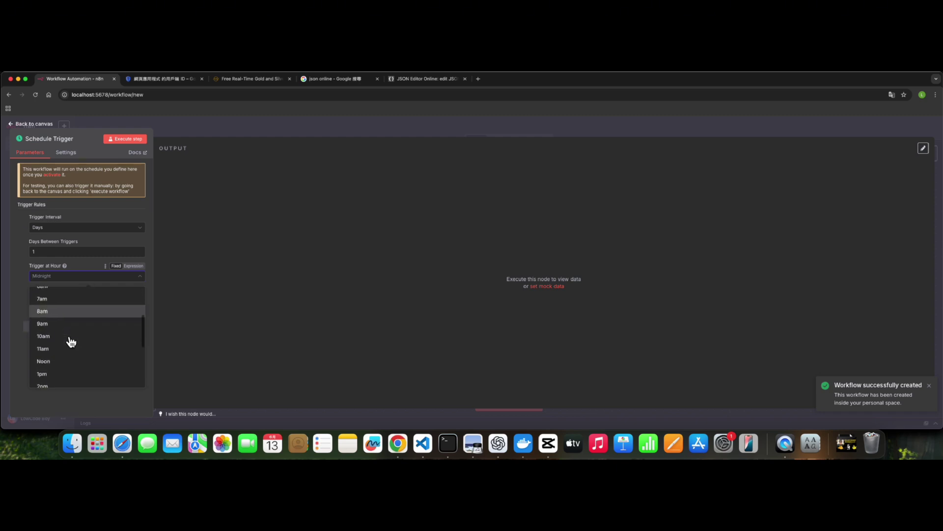
{"action": "left_click", "coordinate": [57, 349]}
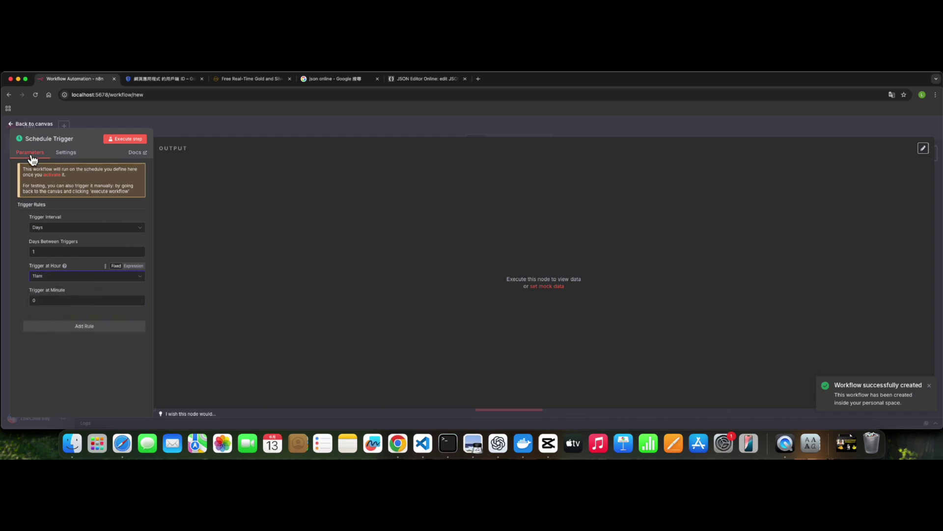
{"action": "left_click", "coordinate": [30, 126]}
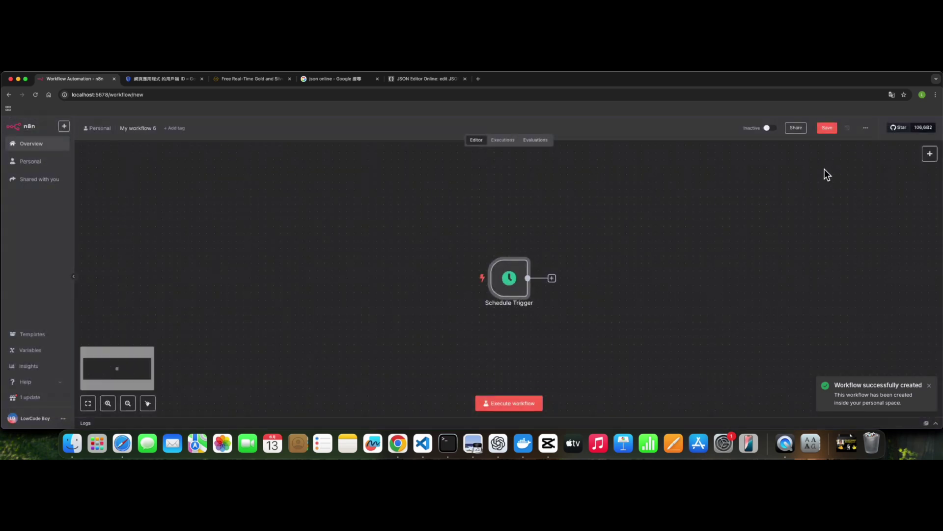
{"action": "left_click", "coordinate": [827, 131]}
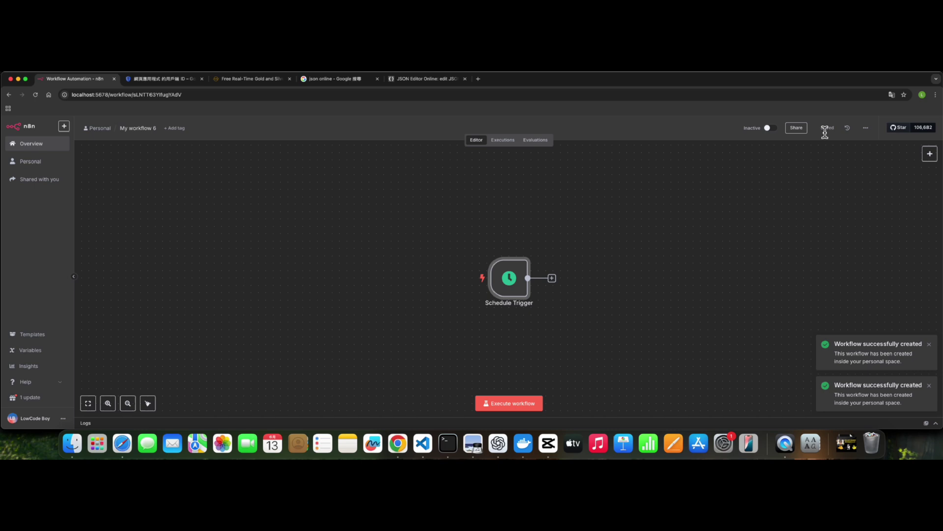
Change the workflow timezone to Asia/Taipei in Settings and save
{"action": "left_click", "coordinate": [868, 130]}
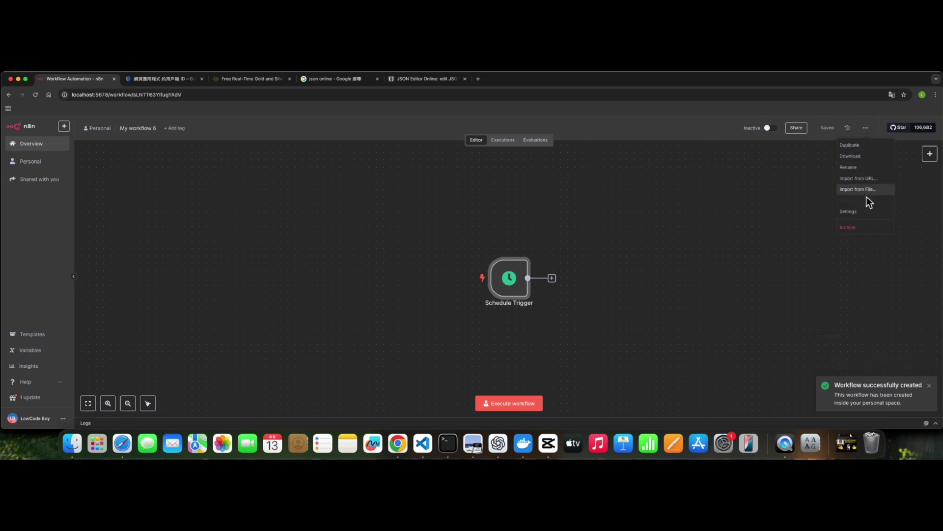
{"action": "left_click", "coordinate": [862, 215]}
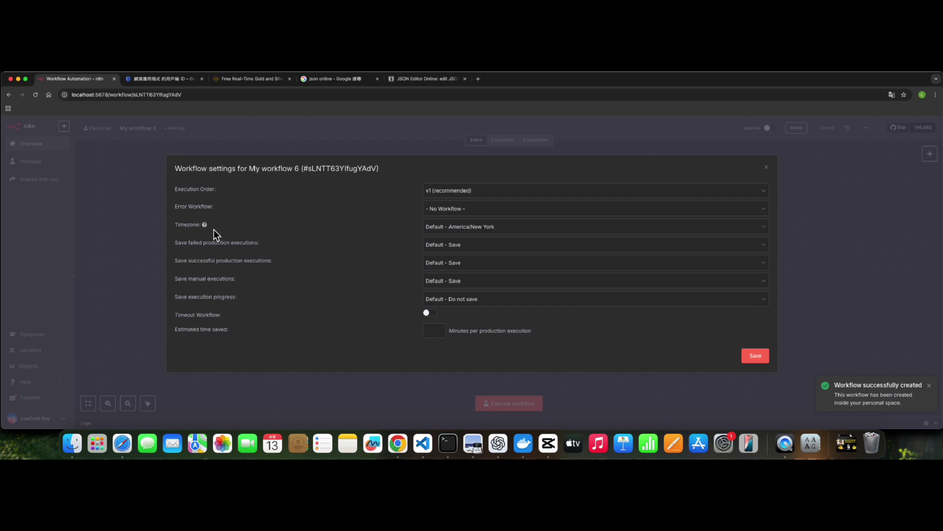
{"action": "left_click", "coordinate": [507, 231]}
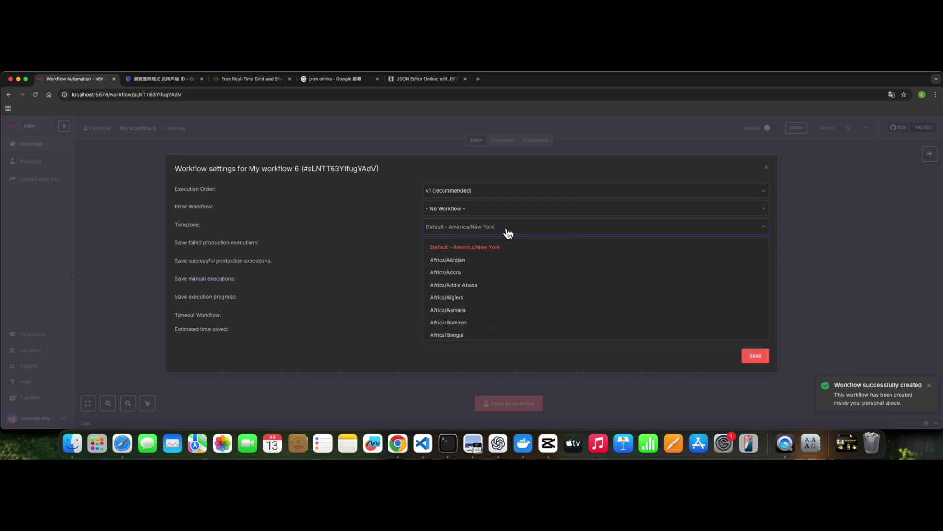
{"action": "type", "text": "taipei"}
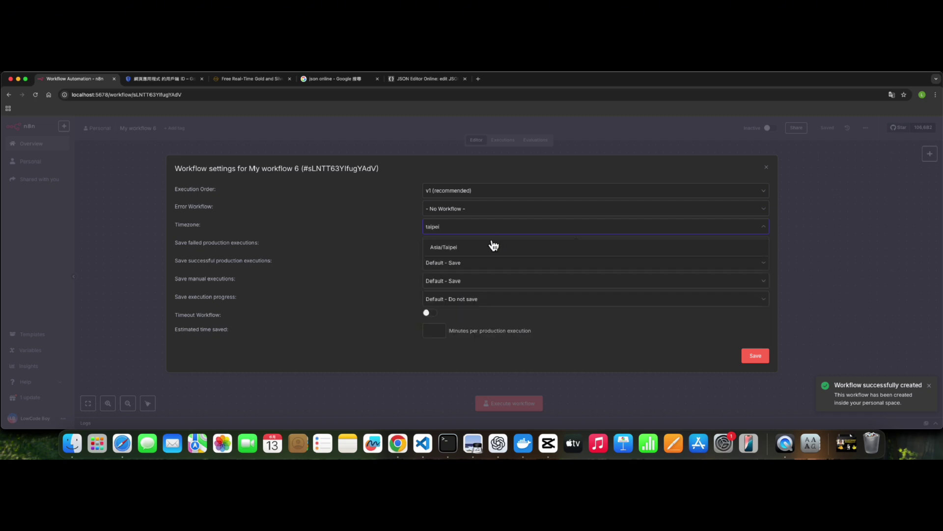
{"action": "left_click", "coordinate": [456, 253]}
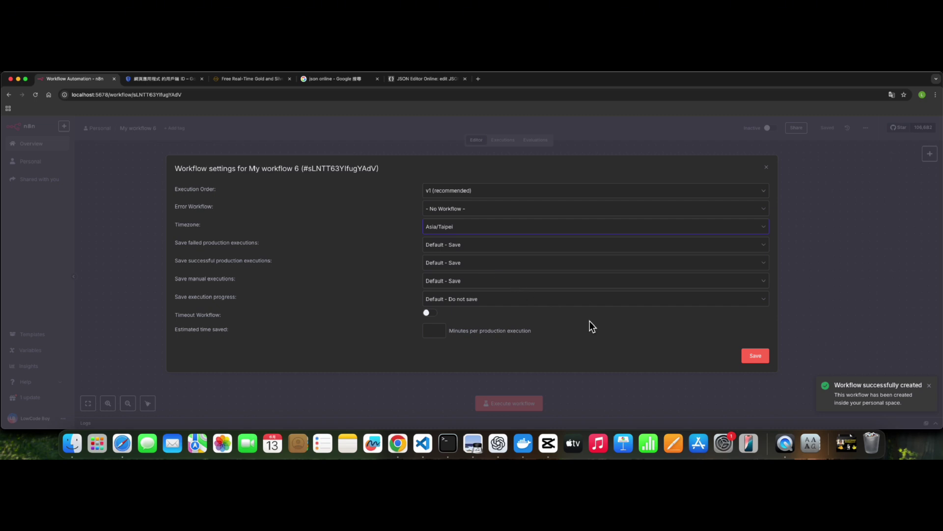
{"action": "left_click", "coordinate": [761, 356]}
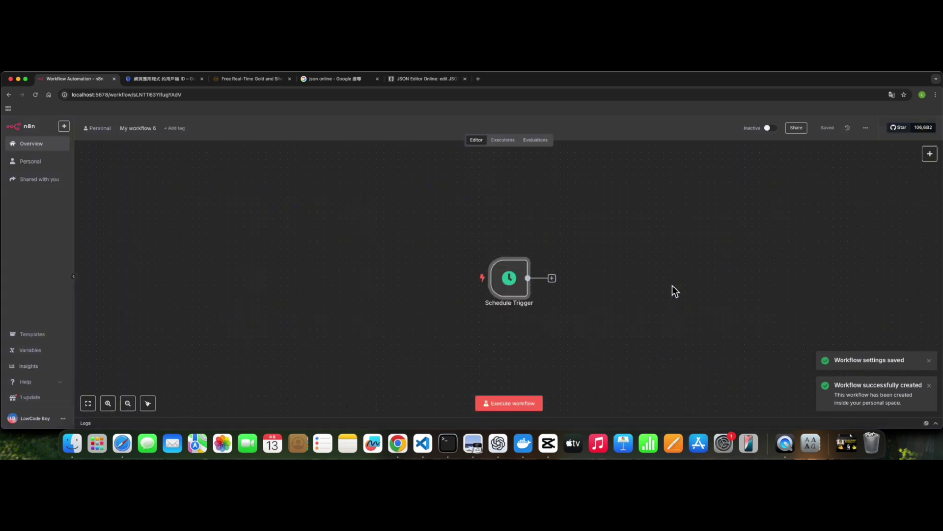
{"action": "left_click", "coordinate": [552, 278]}
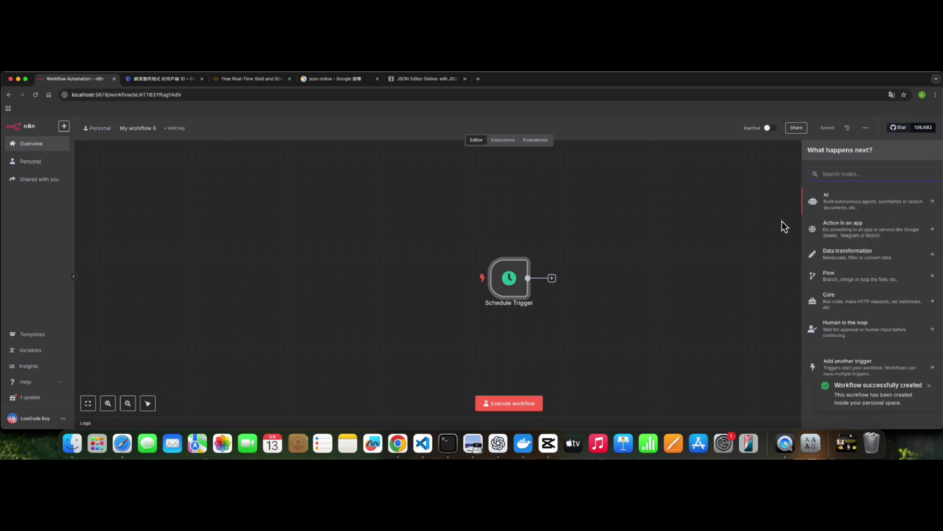
{"action": "type", "text": "http"}
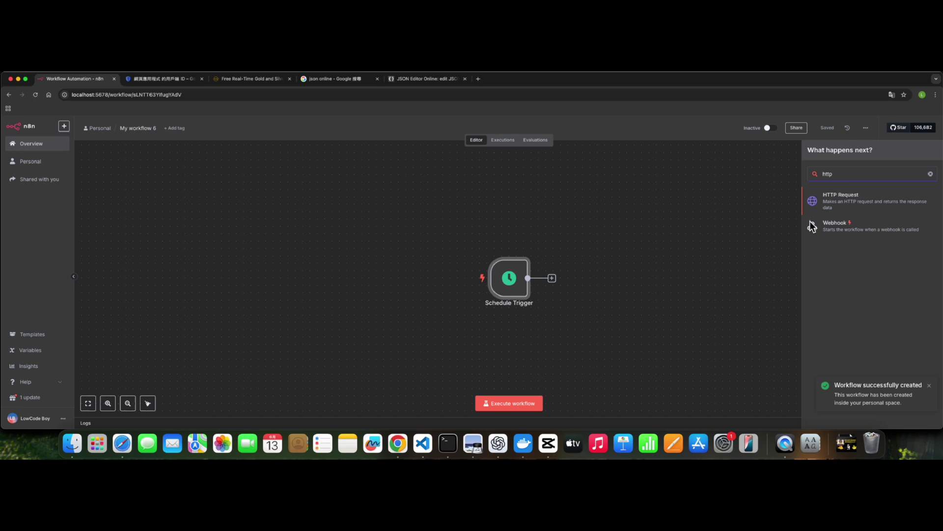
{"action": "left_click", "coordinate": [850, 207]}
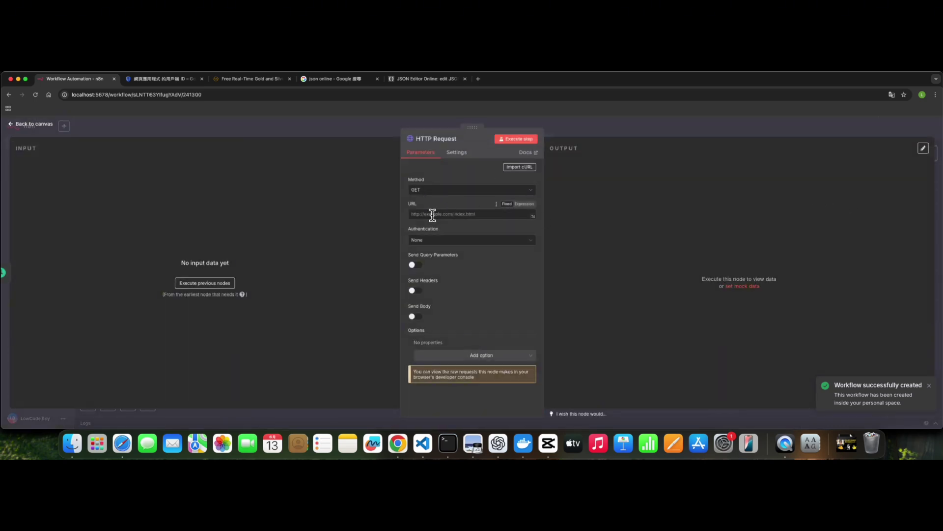
{"action": "left_click", "coordinate": [255, 81]}
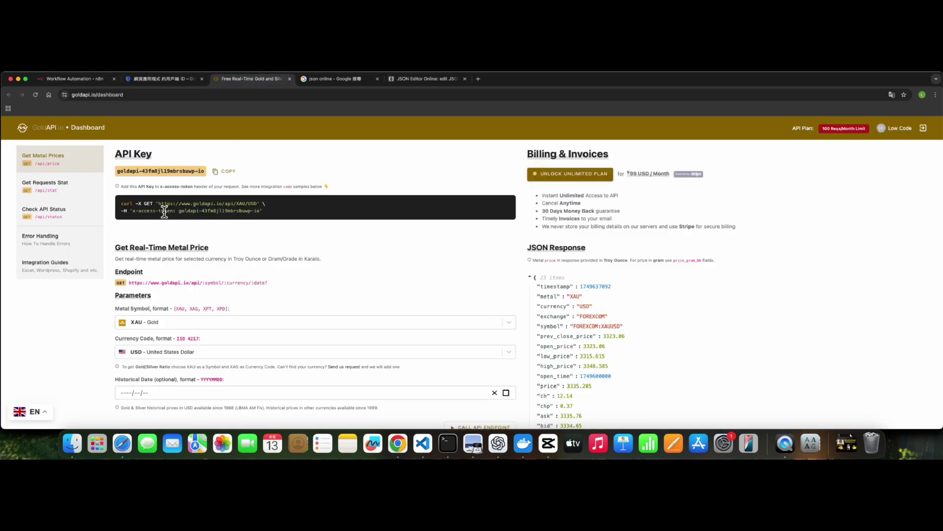
{"action": "left_click_drag", "start_coordinate": [158, 203], "coordinate": [258, 205]}
{"action": "key", "text": "super+c"}
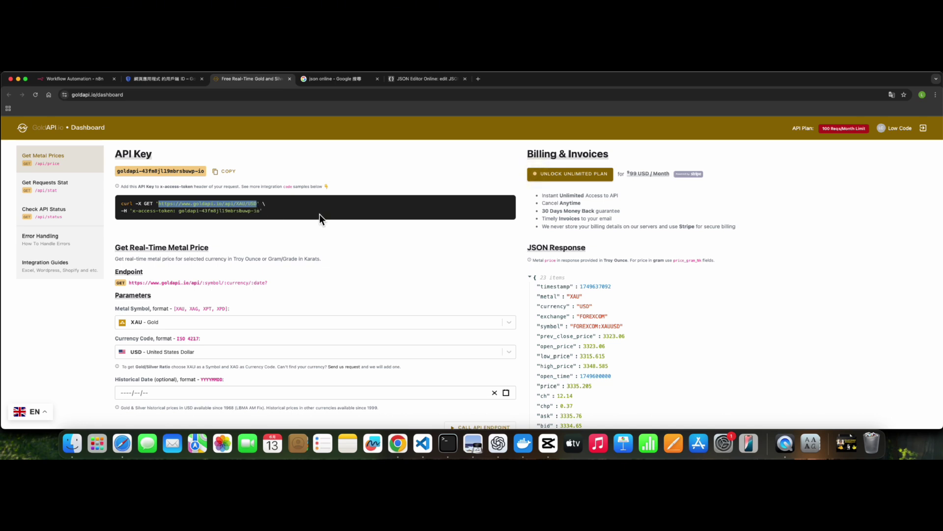
{"action": "left_click", "coordinate": [66, 80]}
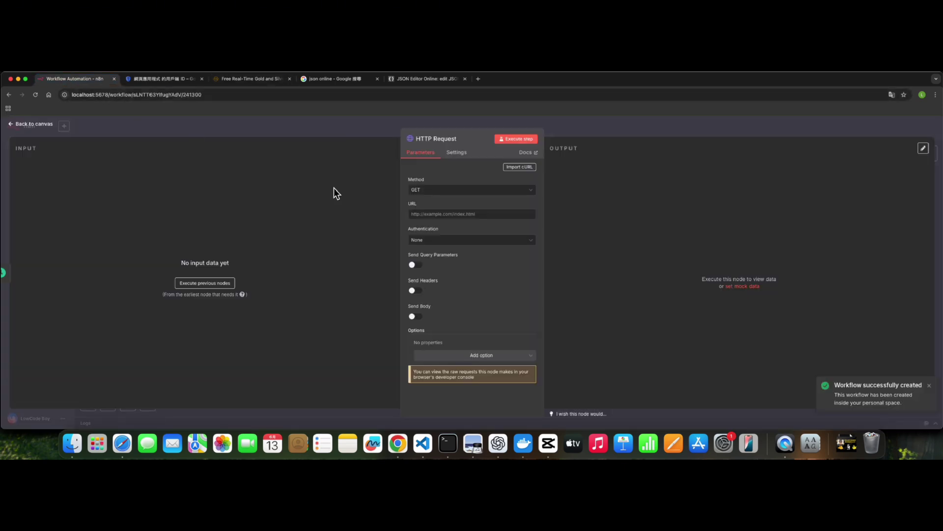
{"action": "left_click", "coordinate": [466, 215]}
{"action": "key", "text": "super+v"}
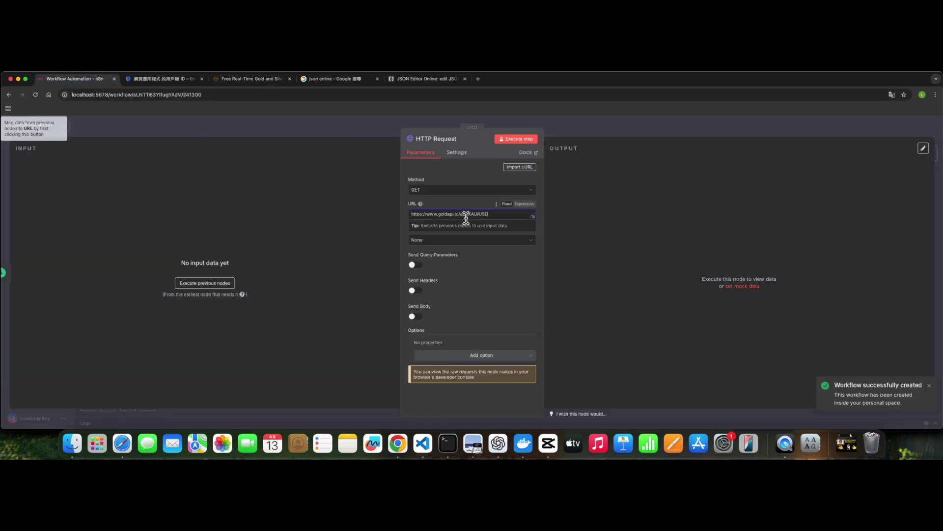
{"action": "left_click", "coordinate": [494, 256]}
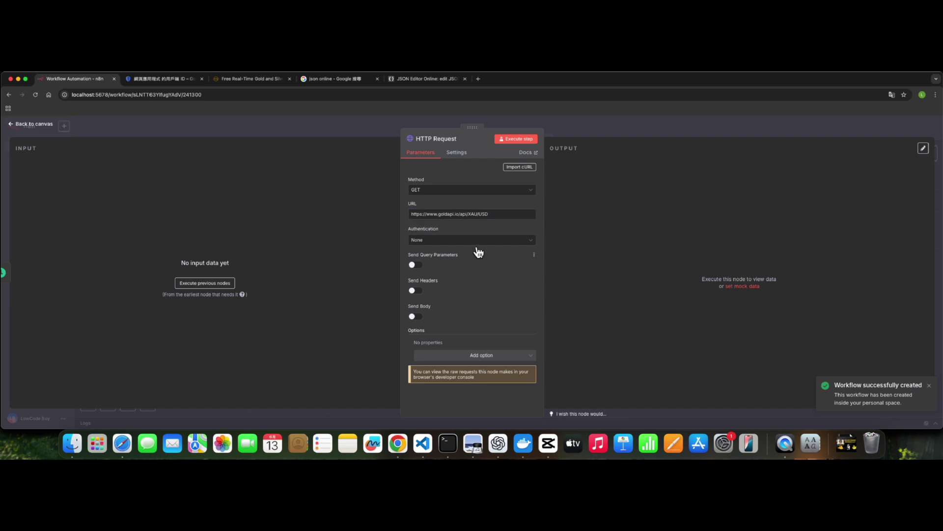
Set Authentication to Generic Credential Type with Header Auth as the auth type
{"action": "left_click", "coordinate": [459, 240]}
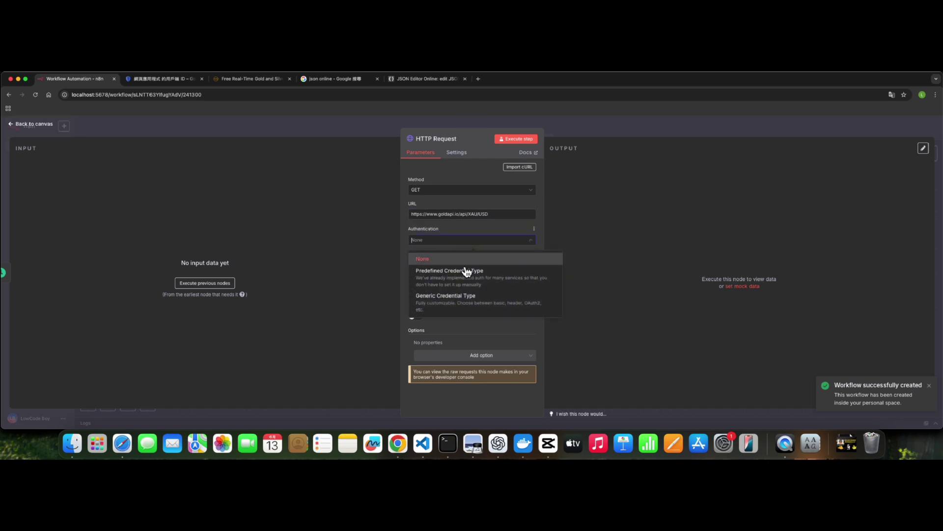
{"action": "left_click", "coordinate": [464, 305]}
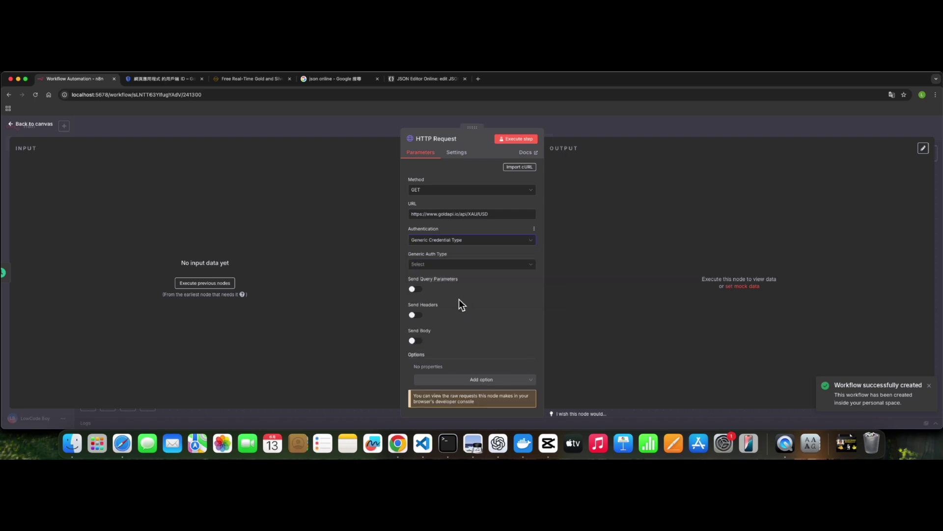
{"action": "left_click", "coordinate": [457, 268]}
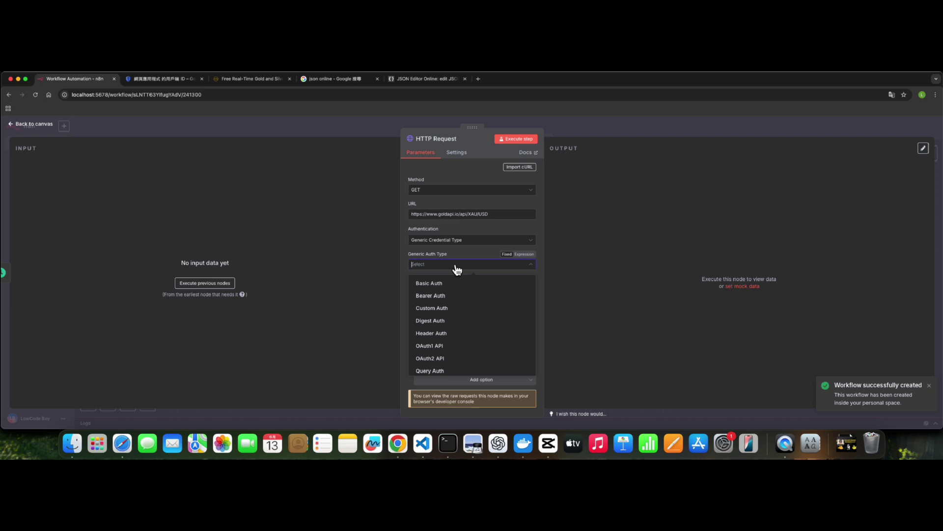
{"action": "left_click", "coordinate": [466, 339]}
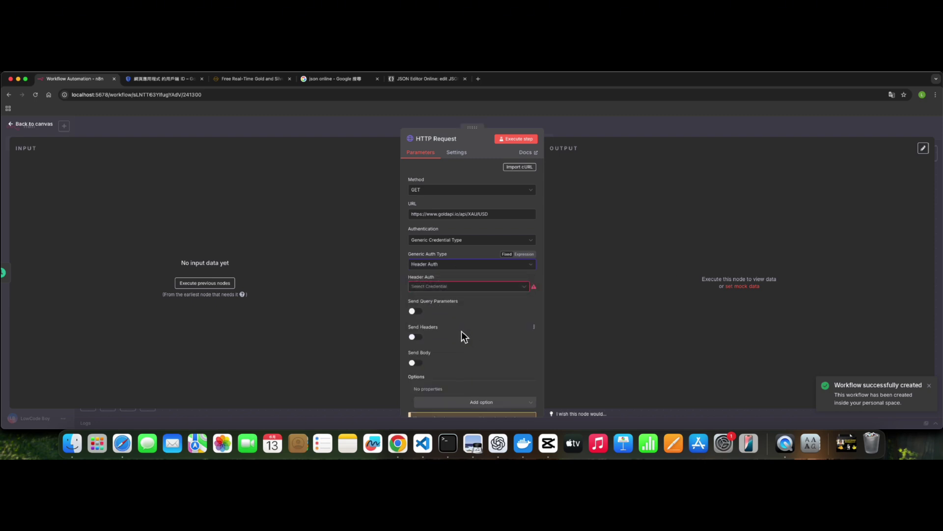
Create a new Header Auth credential with the header name x-access-token copied from GoldAPI
{"action": "left_click", "coordinate": [457, 290]}
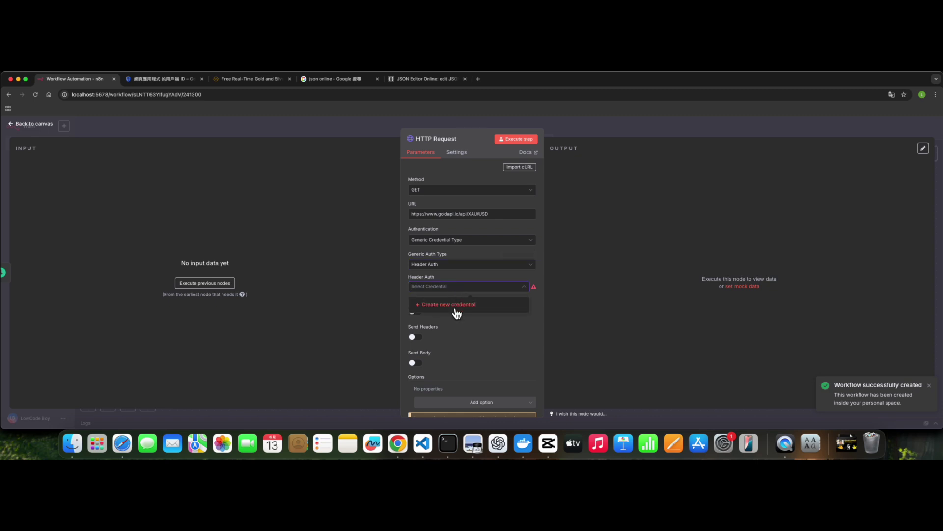
{"action": "left_click", "coordinate": [456, 309]}
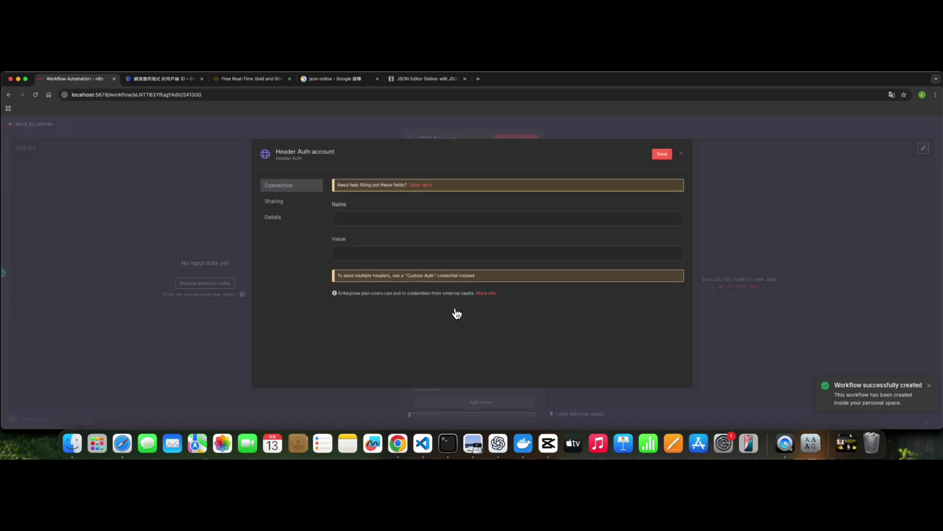
{"action": "left_click", "coordinate": [373, 220]}
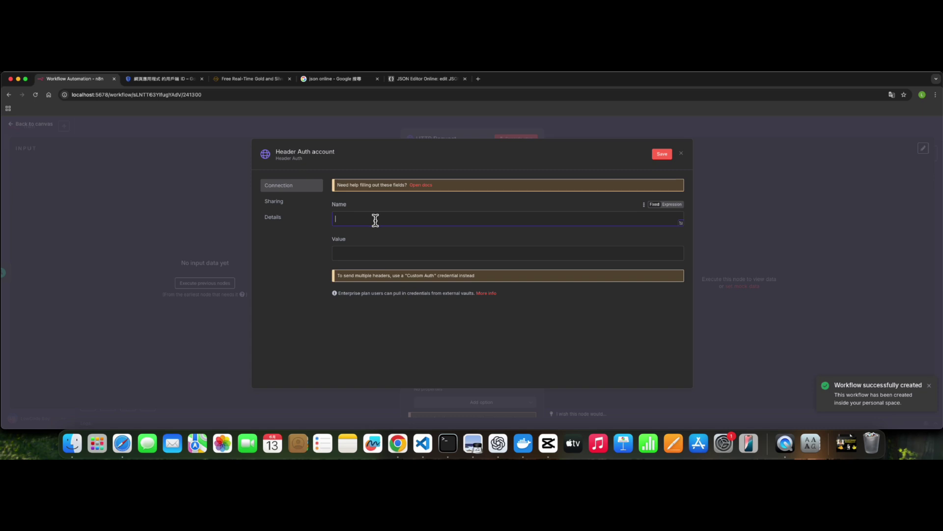
{"action": "left_click", "coordinate": [236, 81]}
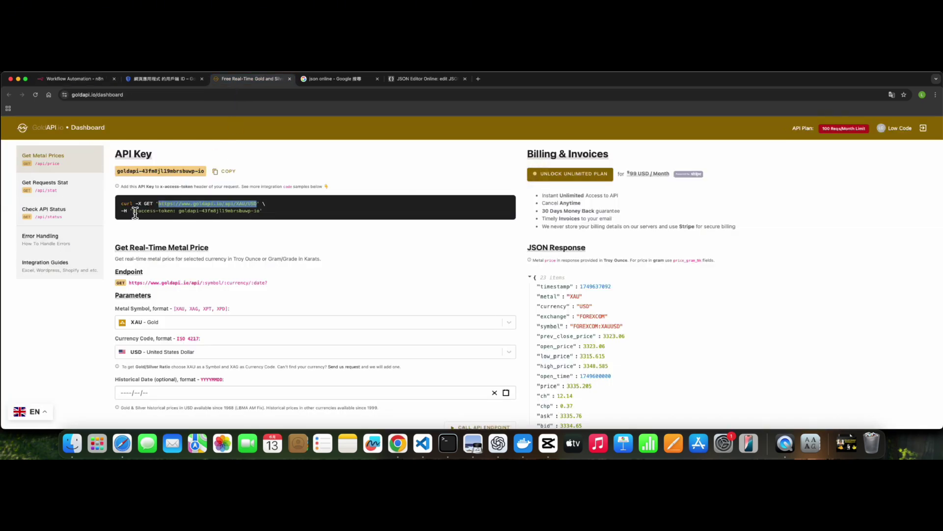
{"action": "left_click_drag", "start_coordinate": [131, 211], "coordinate": [173, 212]}
{"action": "key", "text": "super+c"}
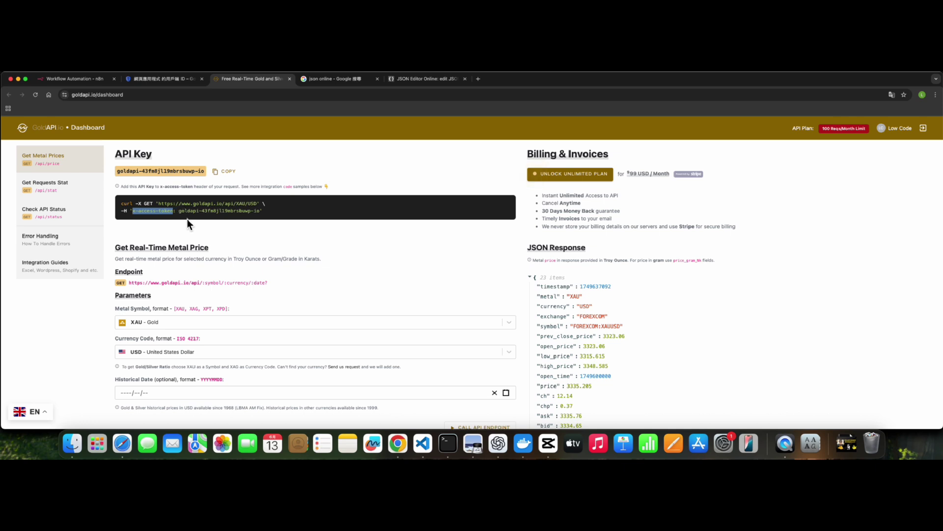
{"action": "left_click", "coordinate": [80, 79]}
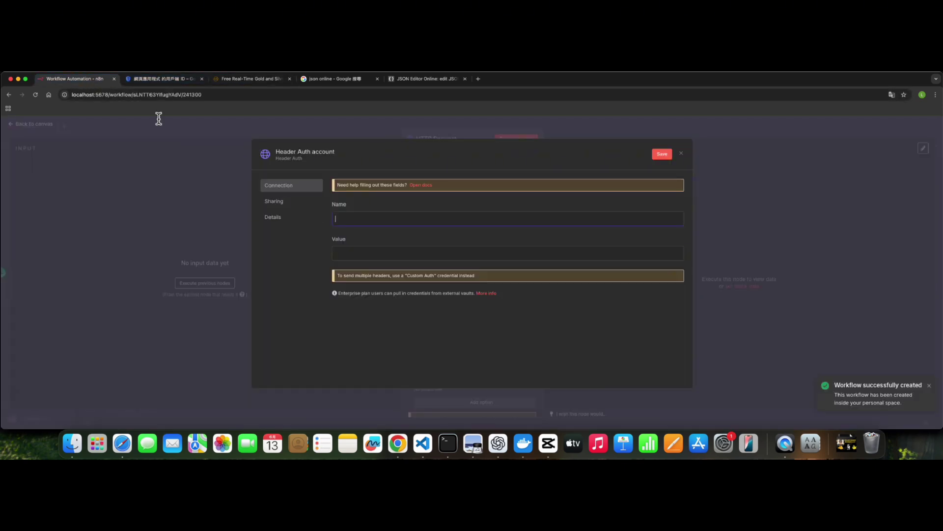
{"action": "key", "text": "super+v"}
Paste the GoldAPI key from the curl sample as the header value and save the credential
{"action": "left_click", "coordinate": [385, 253]}
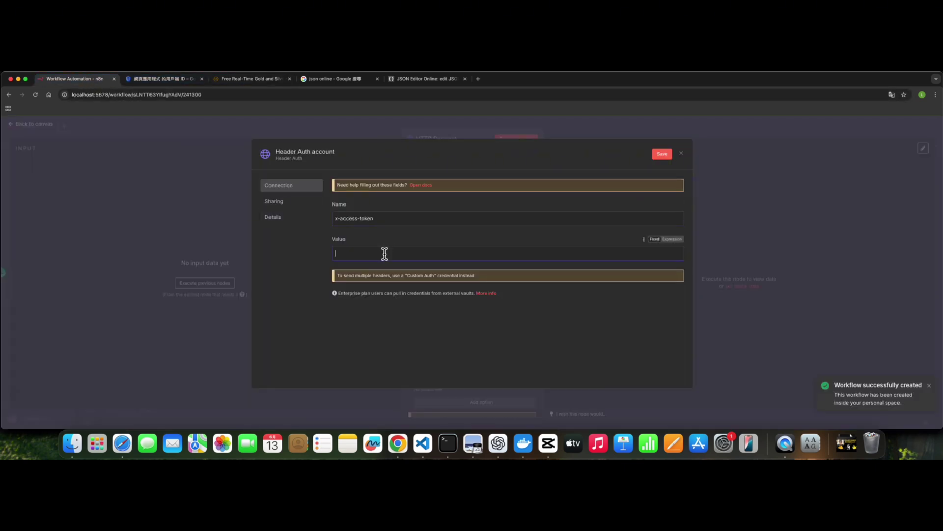
{"action": "left_click", "coordinate": [258, 82]}
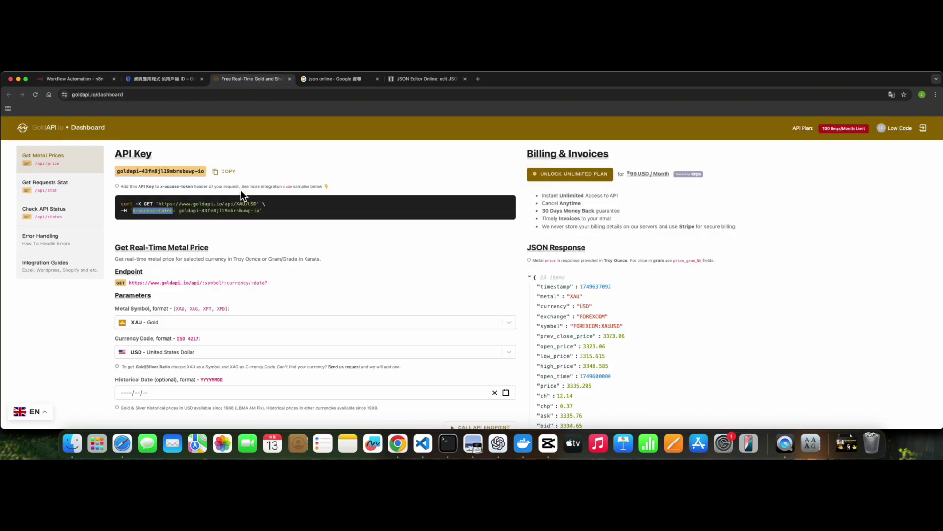
{"action": "left_click_drag", "start_coordinate": [132, 211], "coordinate": [261, 212]}
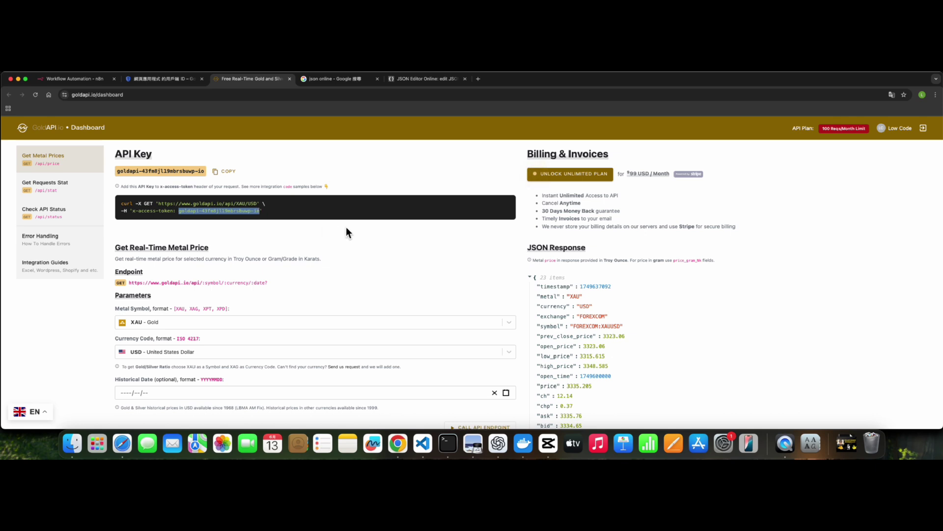
{"action": "left_click", "coordinate": [74, 79]}
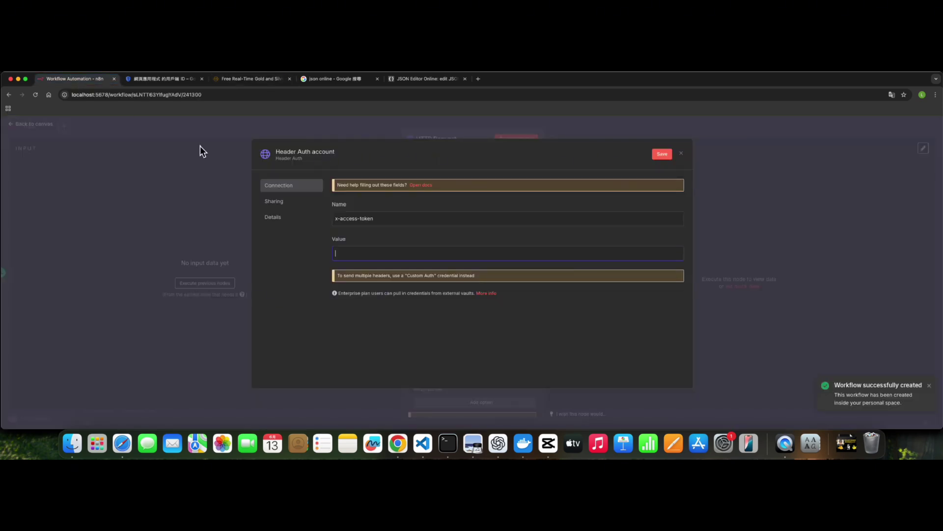
{"action": "left_click", "coordinate": [388, 253]}
{"action": "key", "text": "super+v"}
{"action": "left_click", "coordinate": [663, 159]}
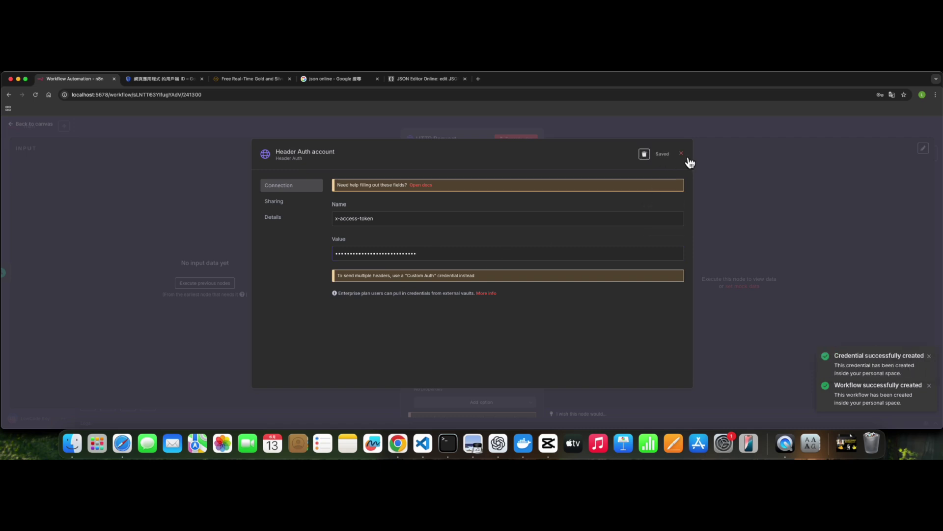
{"action": "left_click", "coordinate": [685, 156]}
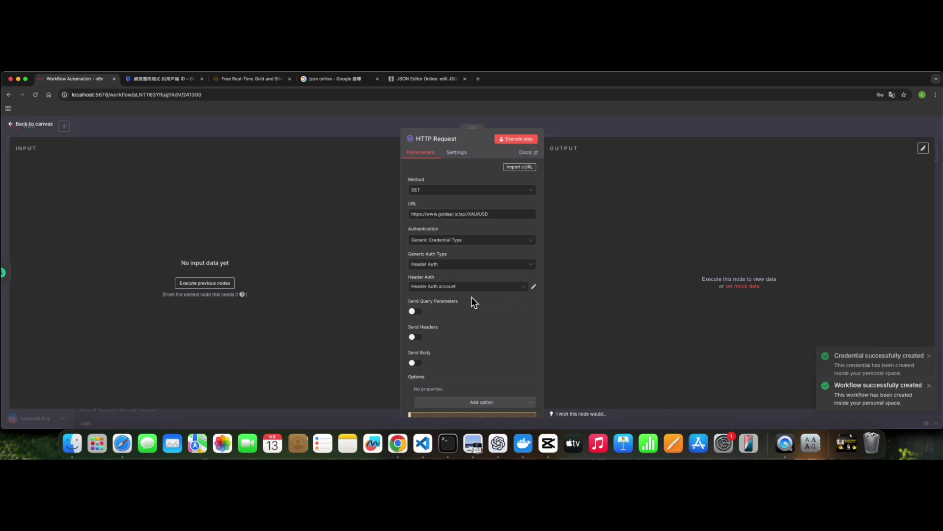
Run the HTTP Request node to get one XAU/USD item priced 3364.66, then return to the canvas
{"action": "scroll", "coordinate": [469, 337], "scroll_direction": "down", "scroll_amount": 2}
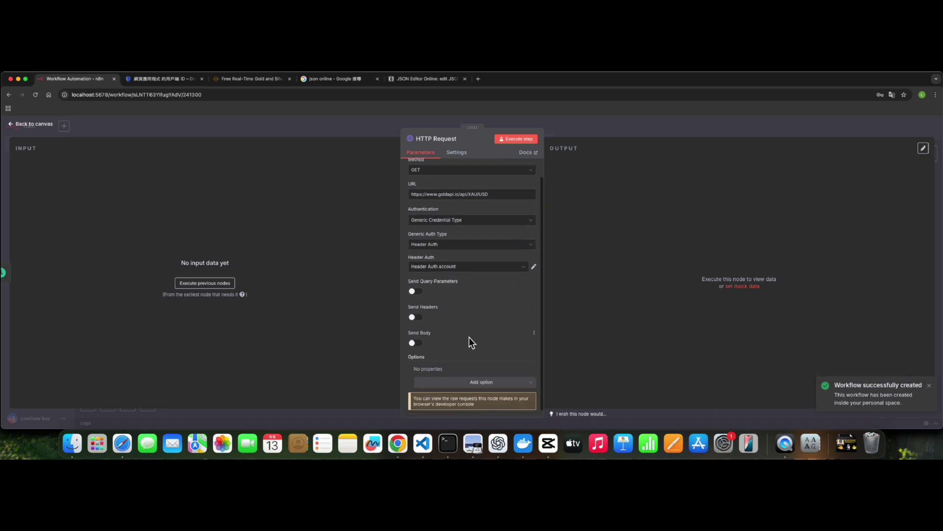
{"action": "scroll", "coordinate": [470, 340], "scroll_direction": "up", "scroll_amount": 2}
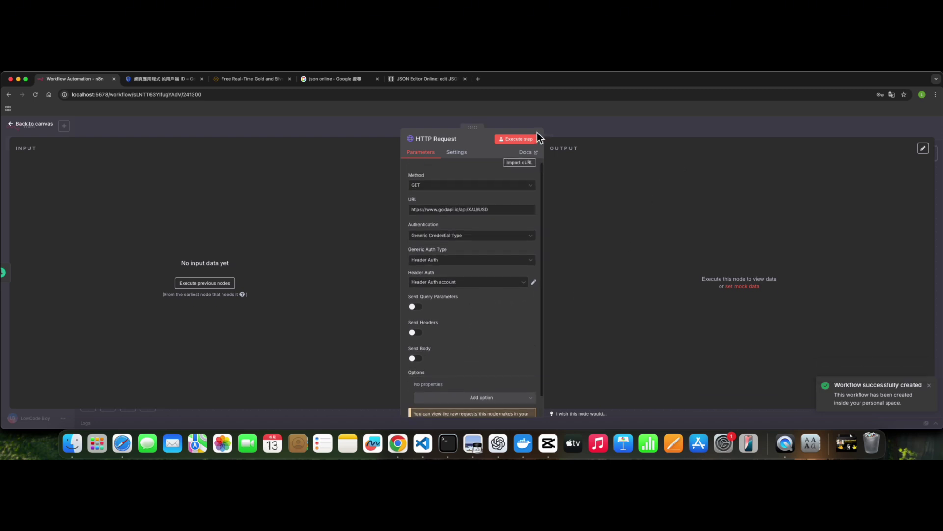
{"action": "left_click", "coordinate": [522, 140]}
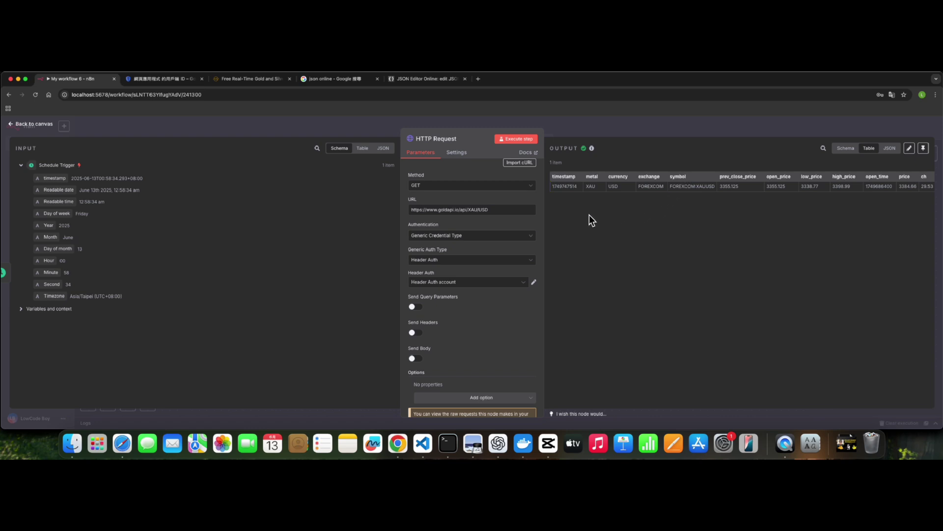
{"action": "left_click", "coordinate": [33, 125]}
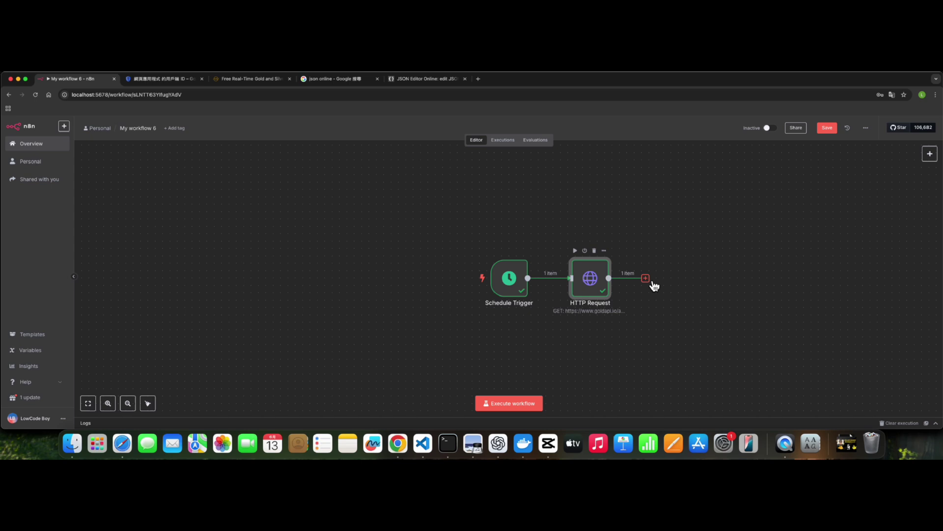
Add an Edit Fields (Set) node after HTTP Request that maps price, ch and chp
{"action": "left_click", "coordinate": [647, 279]}
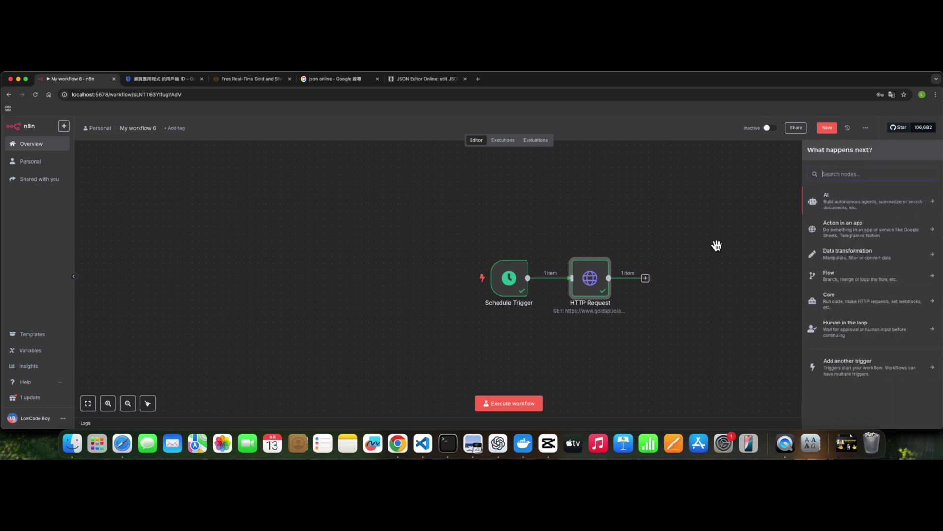
{"action": "type", "text": "set"}
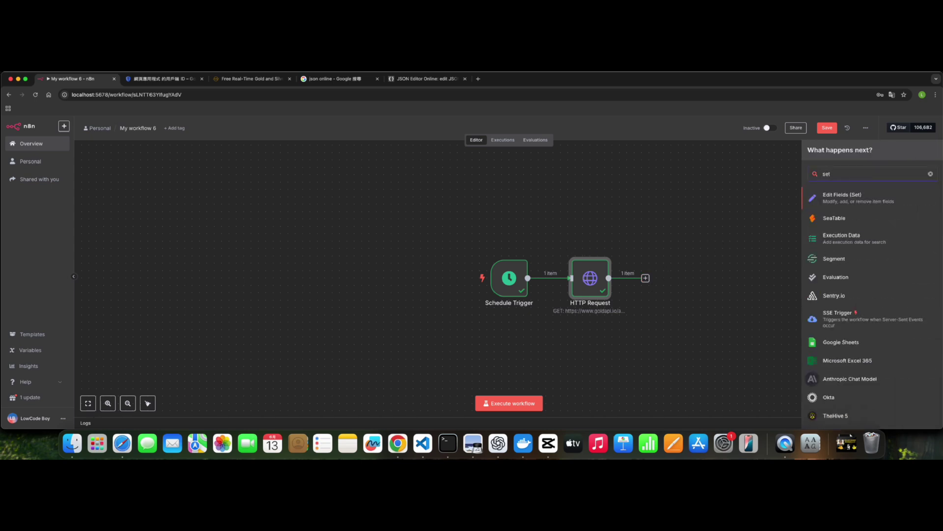
{"action": "left_click", "coordinate": [847, 199]}
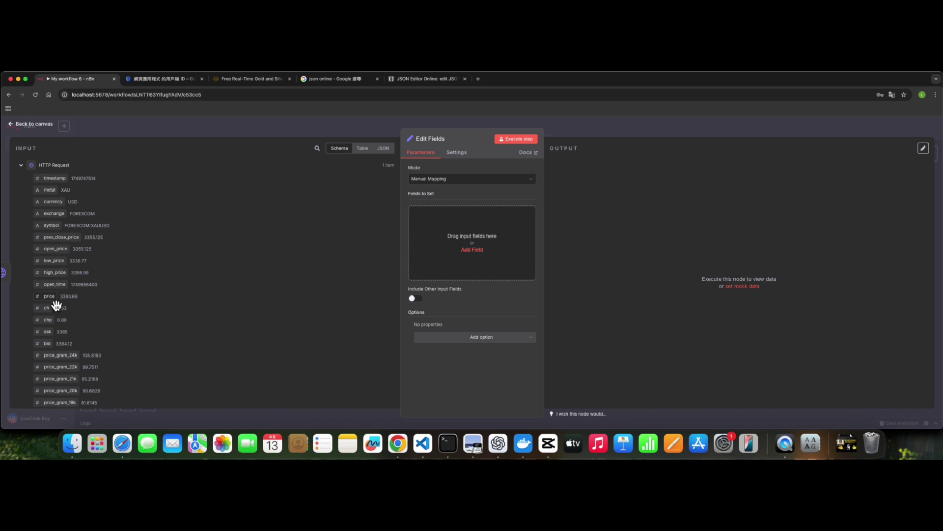
{"action": "left_click_drag", "start_coordinate": [59, 301], "coordinate": [464, 235]}
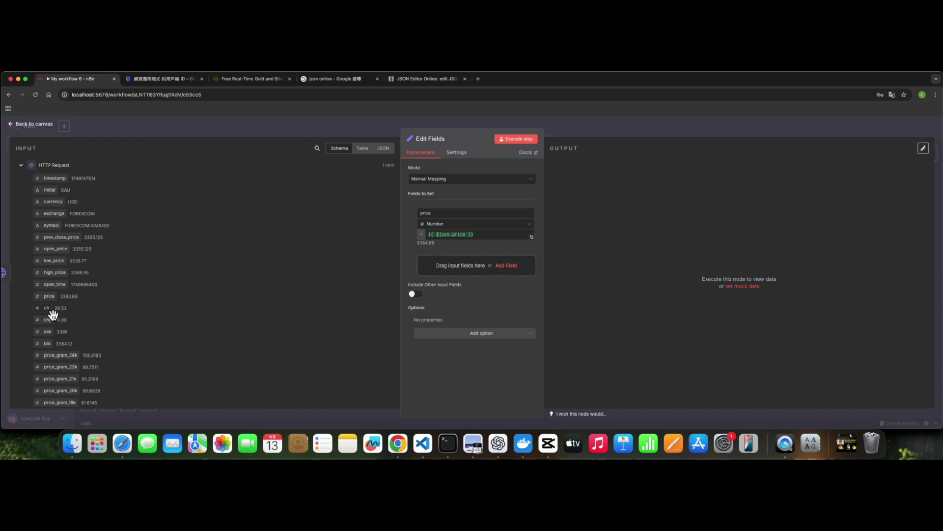
{"action": "left_click_drag", "start_coordinate": [52, 314], "coordinate": [473, 273]}
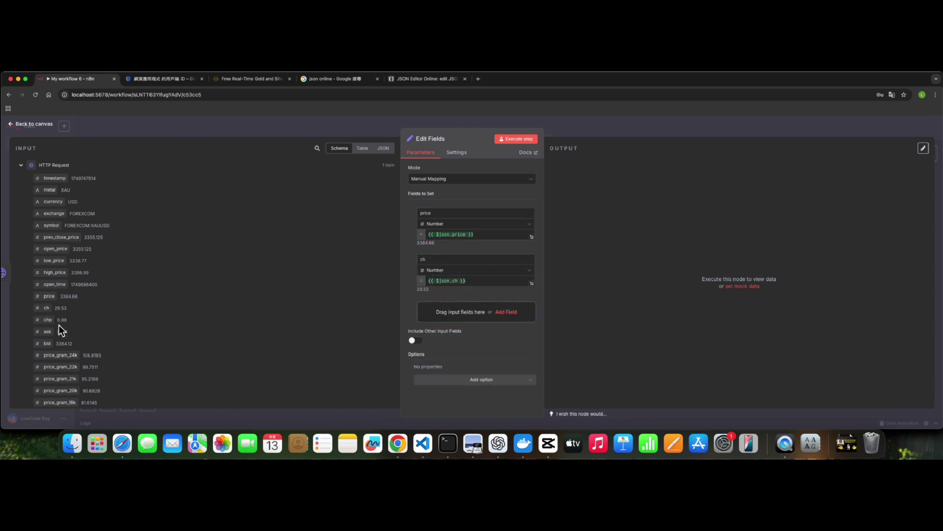
{"action": "left_click_drag", "start_coordinate": [55, 323], "coordinate": [474, 320]}
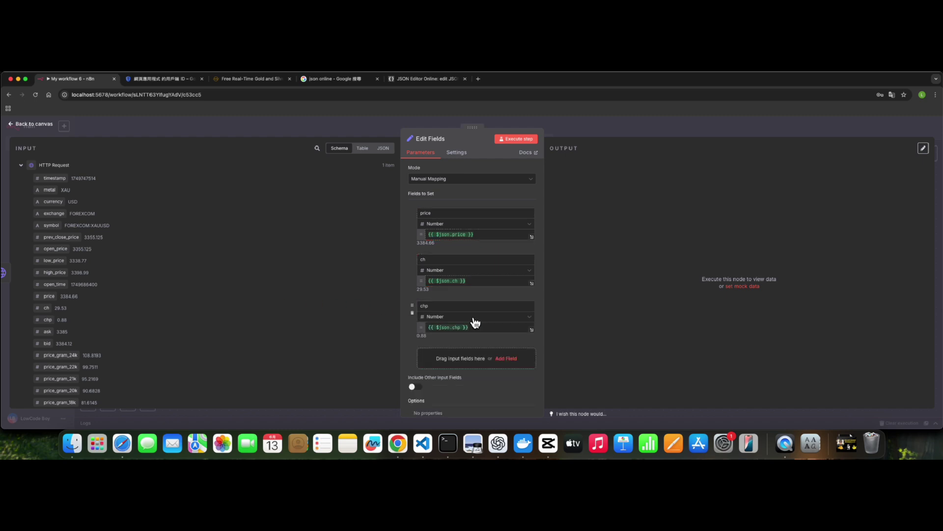
{"action": "left_click", "coordinate": [473, 443]}
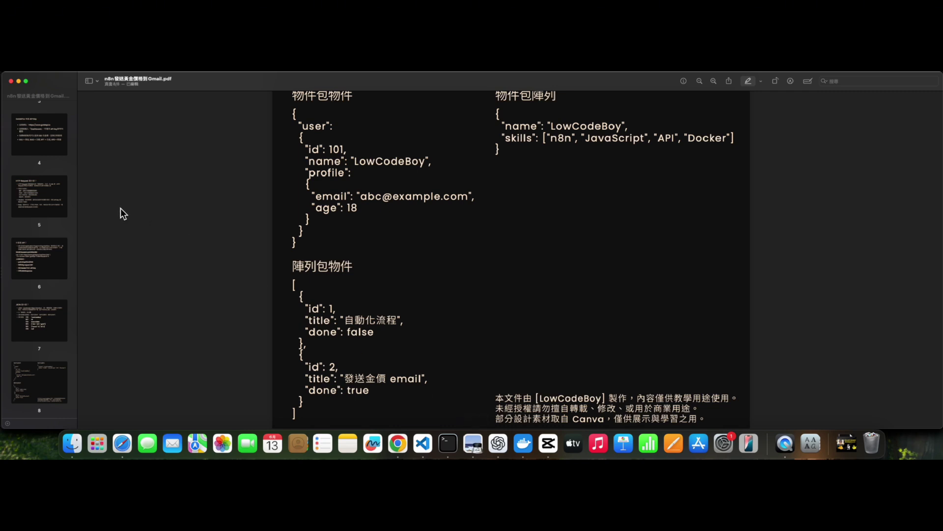
{"action": "scroll", "coordinate": [43, 196], "scroll_direction": "up", "scroll_amount": 3}
{"action": "scroll", "coordinate": [41, 197], "scroll_direction": "up", "scroll_amount": 5}
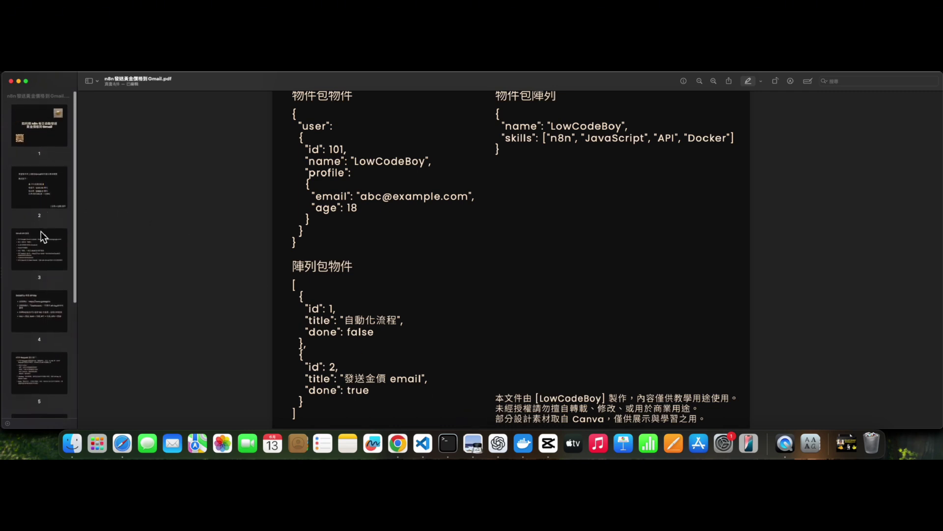
{"action": "left_click", "coordinate": [43, 194]}
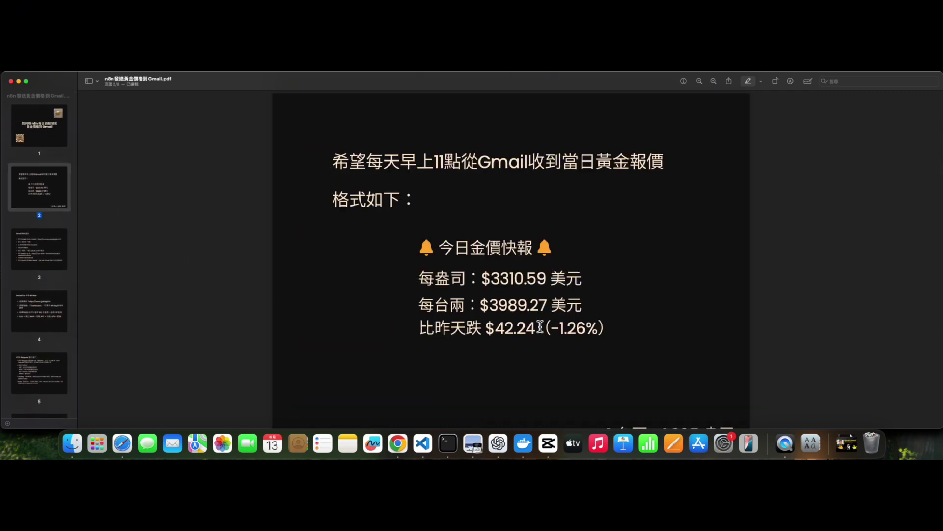
{"action": "scroll", "coordinate": [542, 324], "scroll_direction": "down", "scroll_amount": 1}
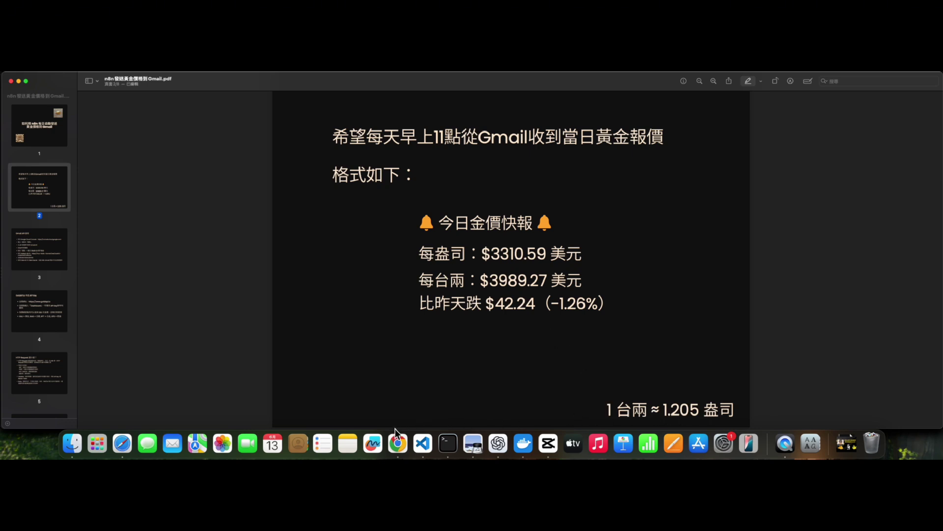
{"action": "left_click", "coordinate": [397, 443]}
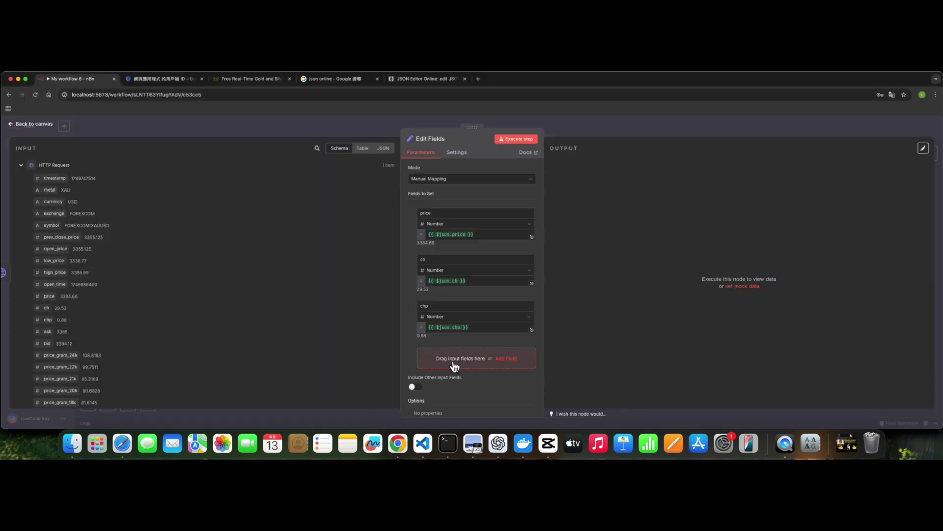
Add a new Number field named price_t to Edit Fields
{"action": "scroll", "coordinate": [464, 364], "scroll_direction": "down", "scroll_amount": 1}
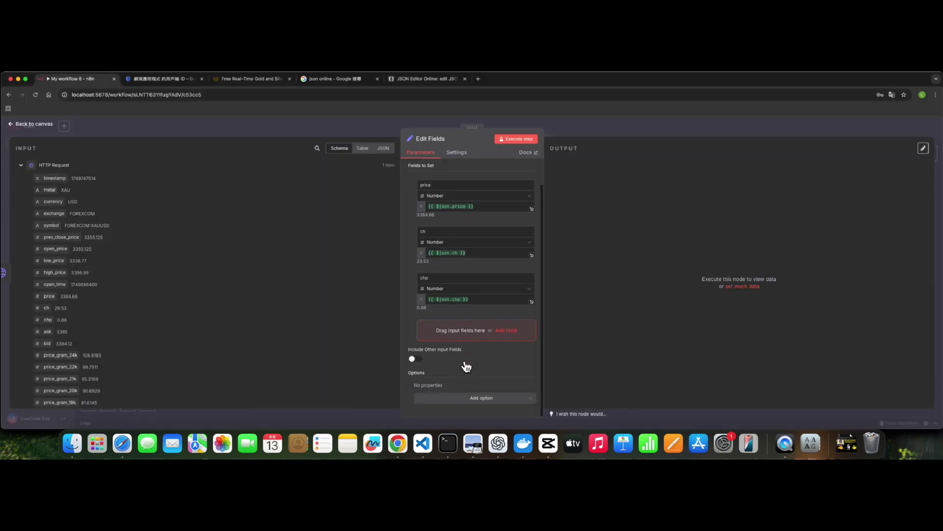
{"action": "left_click", "coordinate": [513, 335]}
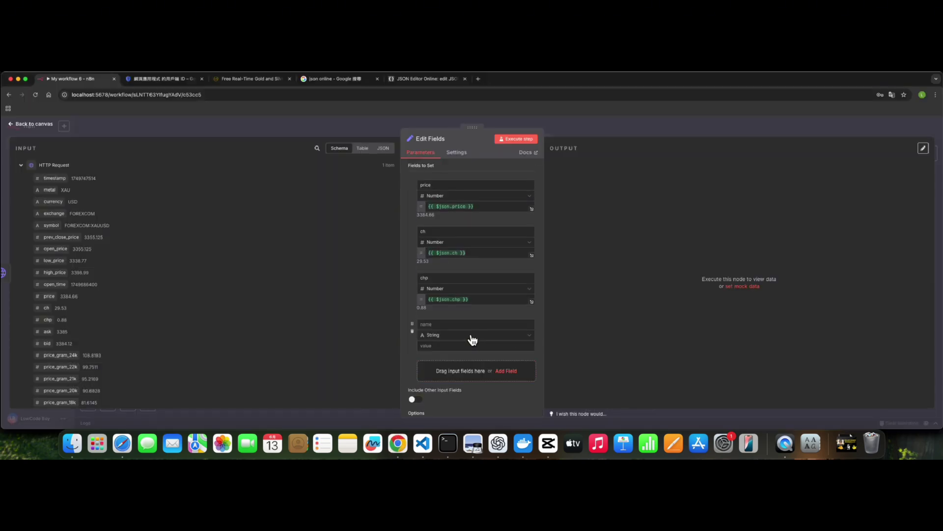
{"action": "left_click", "coordinate": [442, 338]}
{"action": "left_click", "coordinate": [451, 370]}
{"action": "left_click", "coordinate": [443, 325]}
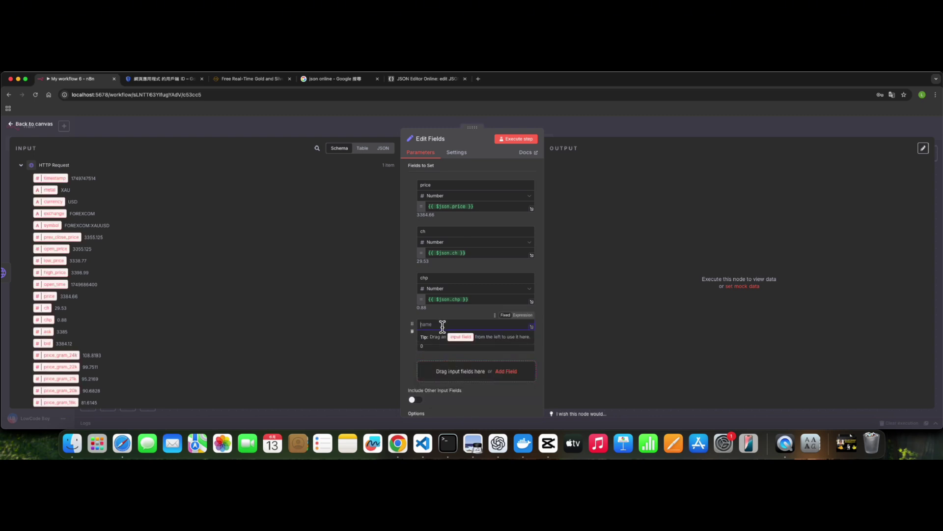
{"action": "type", "text": "price_t"}
{"action": "left_click", "coordinate": [450, 347]}
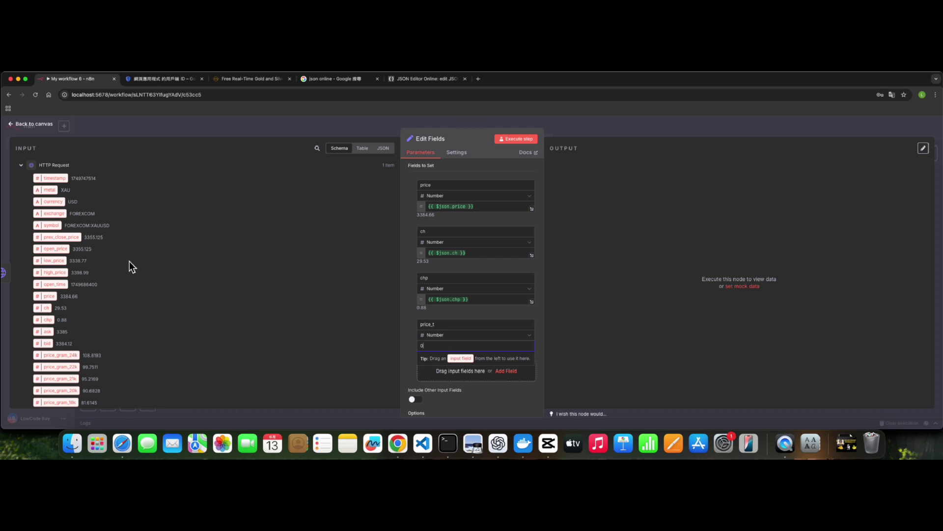
Set price_t to {{ $json.price * 1.205 }} and test the step, getting 4078.5153
{"action": "left_click_drag", "start_coordinate": [56, 303], "coordinate": [438, 350]}
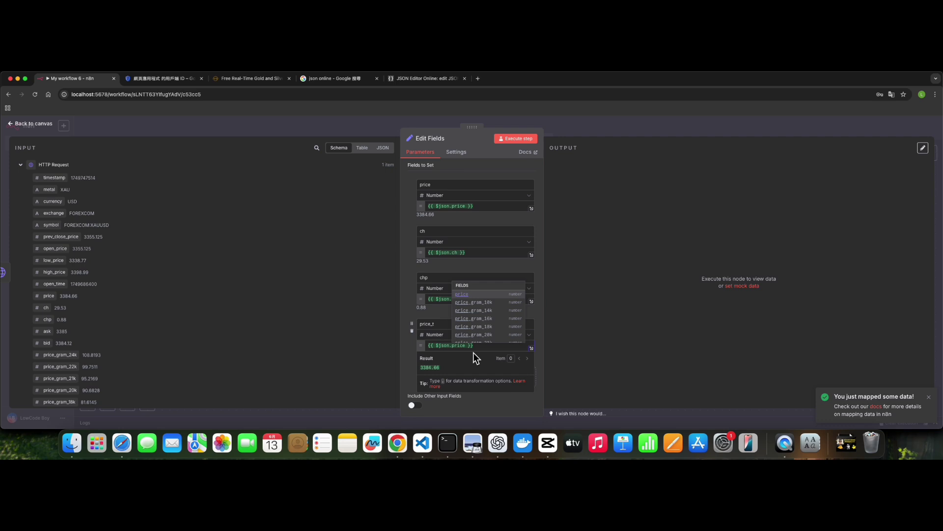
{"action": "type", "text": "* 1.205"}
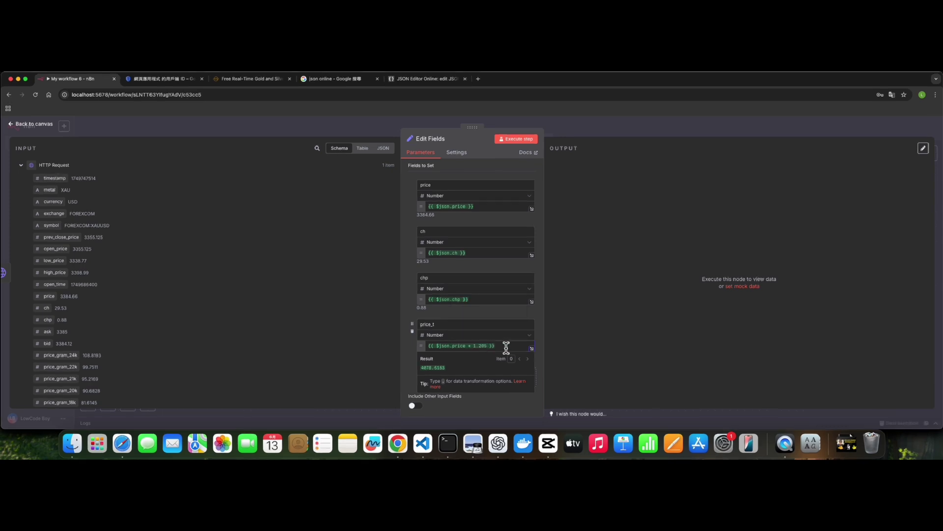
{"action": "left_click", "coordinate": [568, 346]}
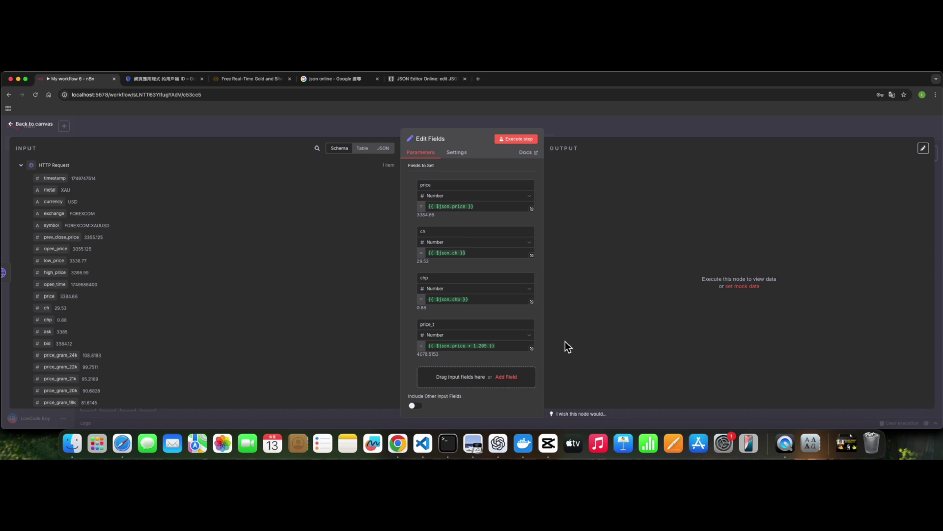
{"action": "left_click", "coordinate": [513, 141]}
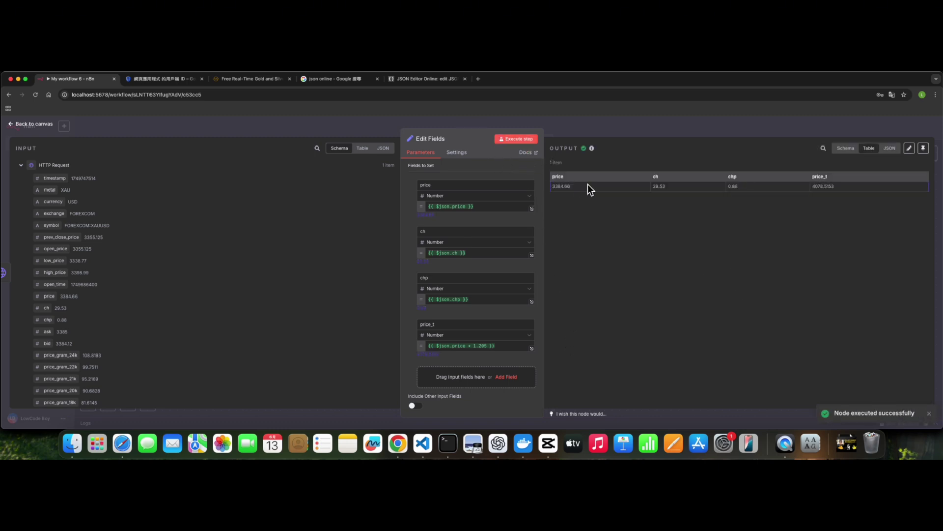
Inspect the Edit Fields output in JSON, Table and Schema views
{"action": "left_click", "coordinate": [890, 148]}
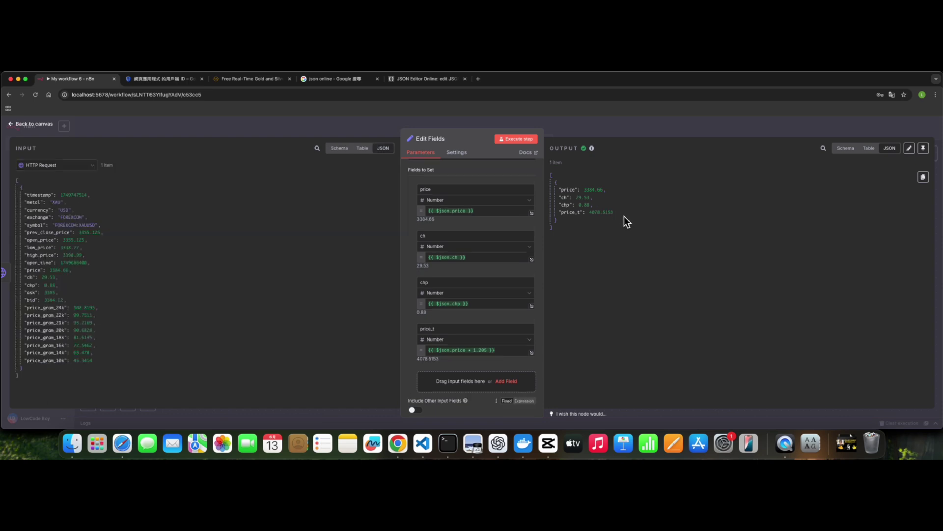
{"action": "left_click", "coordinate": [874, 154]}
{"action": "left_click", "coordinate": [849, 155]}
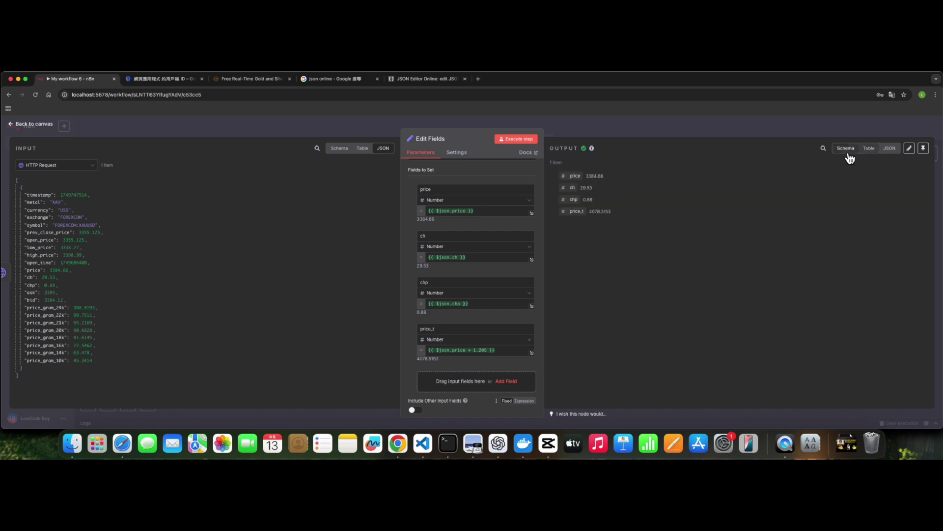
{"action": "left_click", "coordinate": [899, 152]}
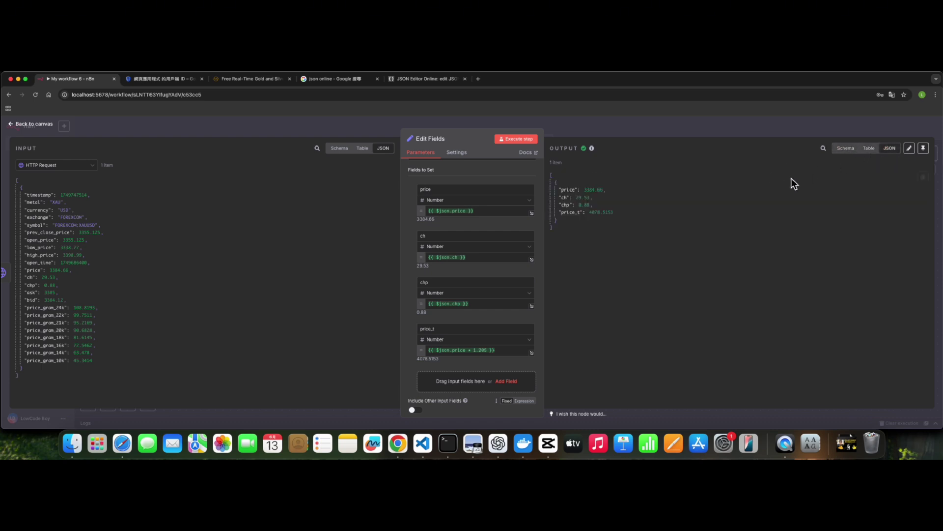
Inspect the incoming data in Table, Schema and JSON views, then return to the canvas
{"action": "left_click", "coordinate": [368, 153]}
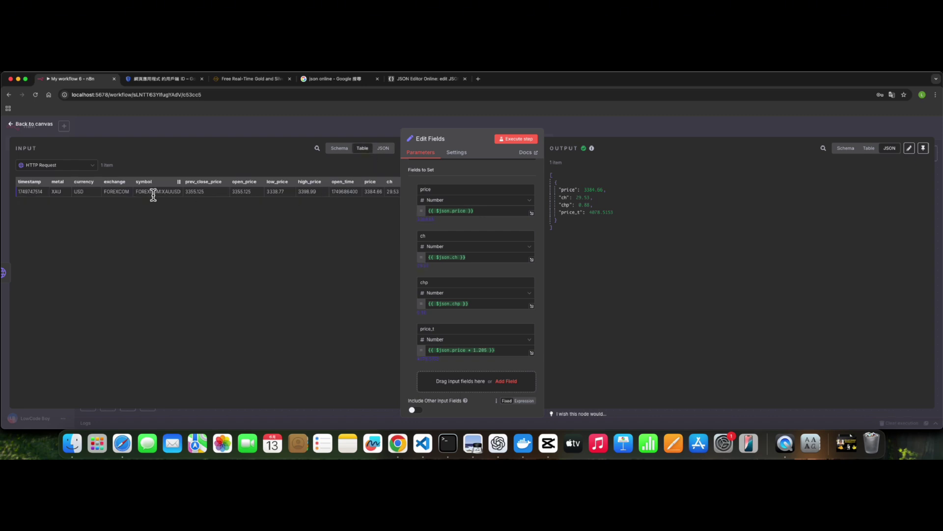
{"action": "scroll", "coordinate": [154, 195], "scroll_direction": "right", "scroll_amount": 5}
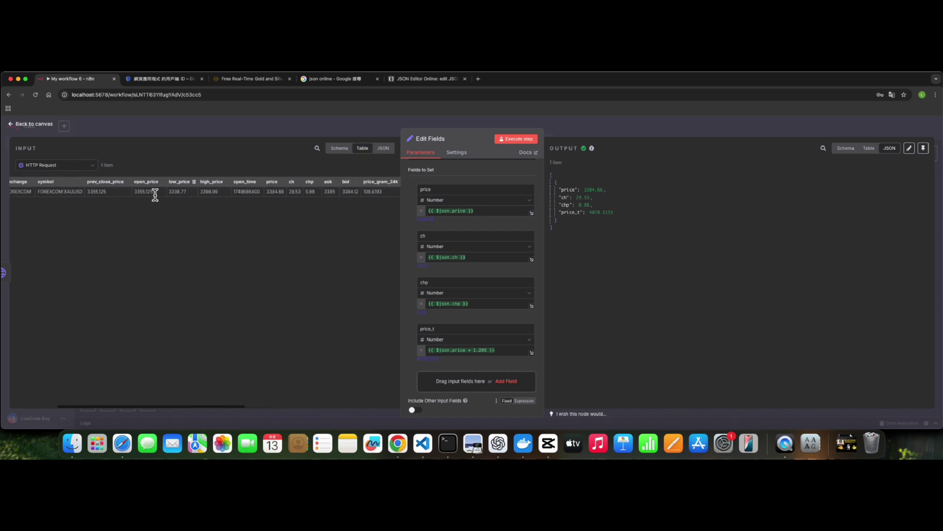
{"action": "left_click", "coordinate": [340, 148]}
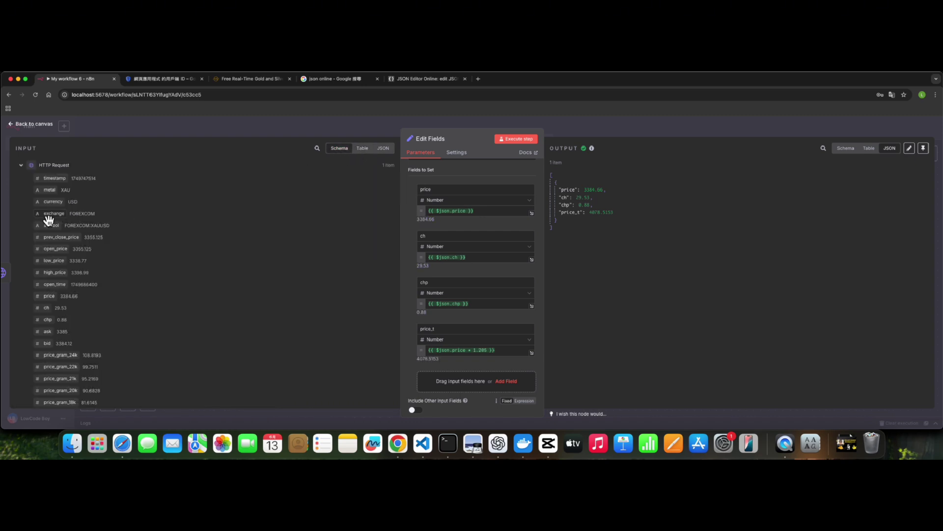
{"action": "scroll", "coordinate": [127, 297], "scroll_direction": "down", "scroll_amount": 3}
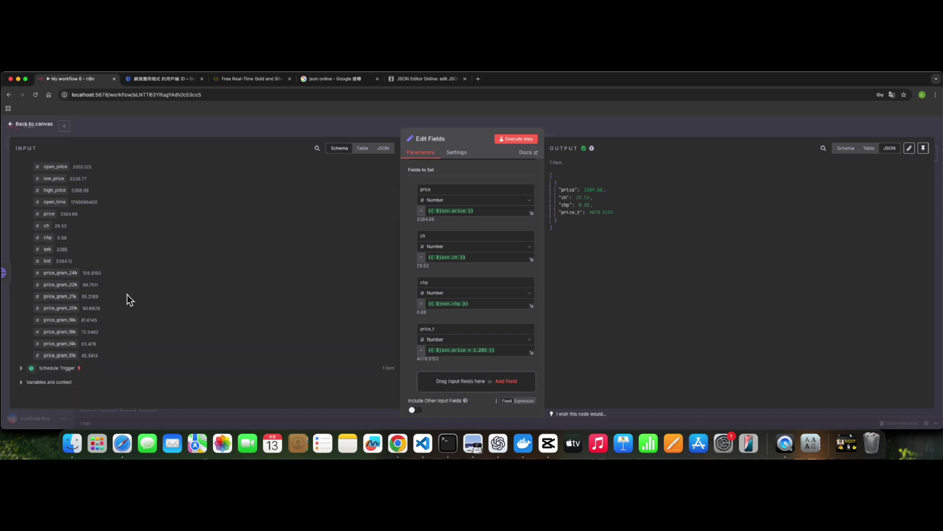
{"action": "scroll", "coordinate": [127, 295], "scroll_direction": "up", "scroll_amount": 3}
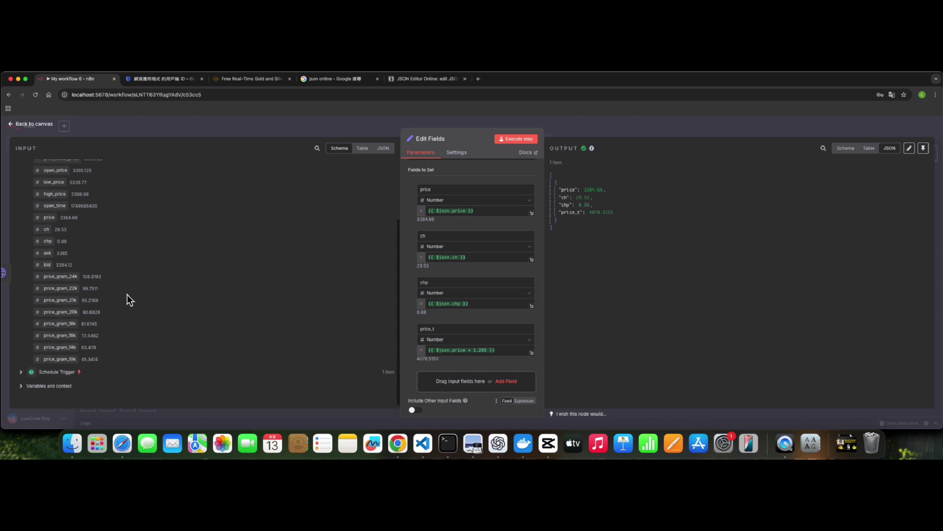
{"action": "left_click", "coordinate": [383, 148]}
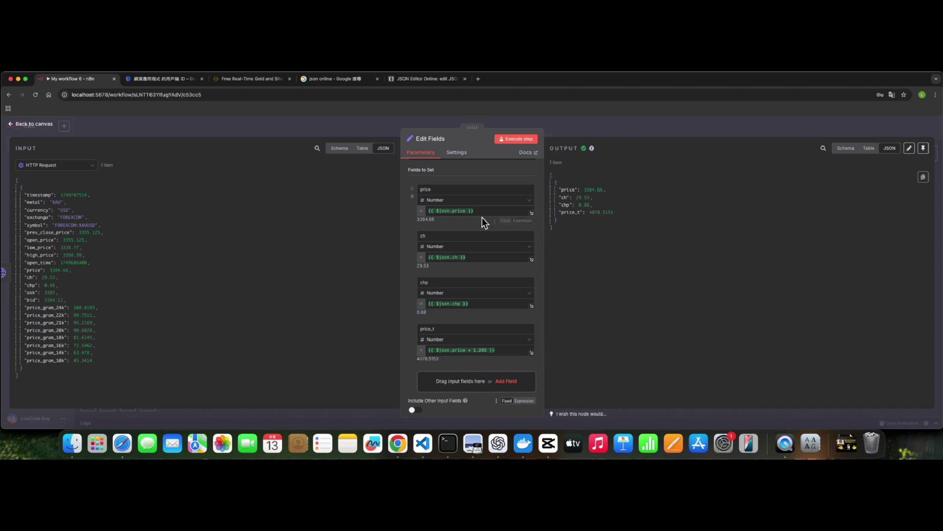
{"action": "left_click", "coordinate": [41, 126]}
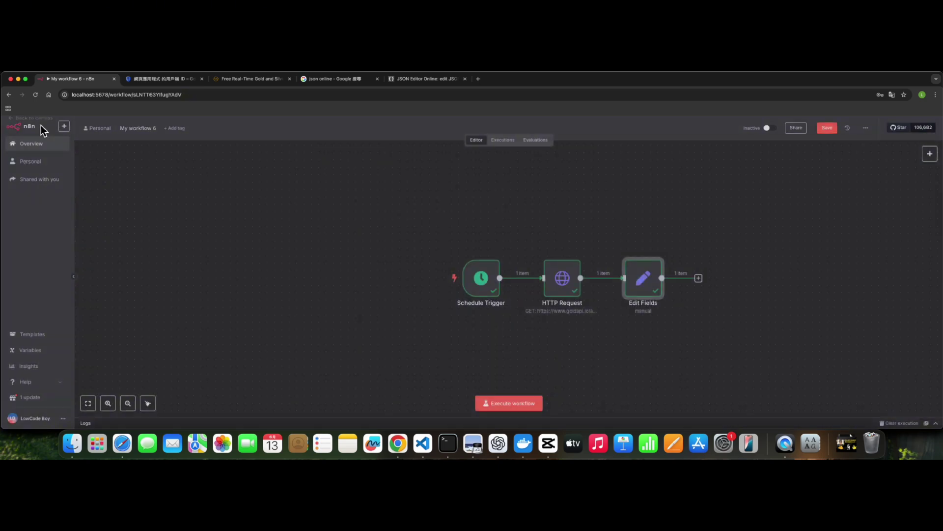
Search 'gmail' for the step after Edit Fields and show the Gmail node's actions
{"action": "left_click", "coordinate": [699, 278]}
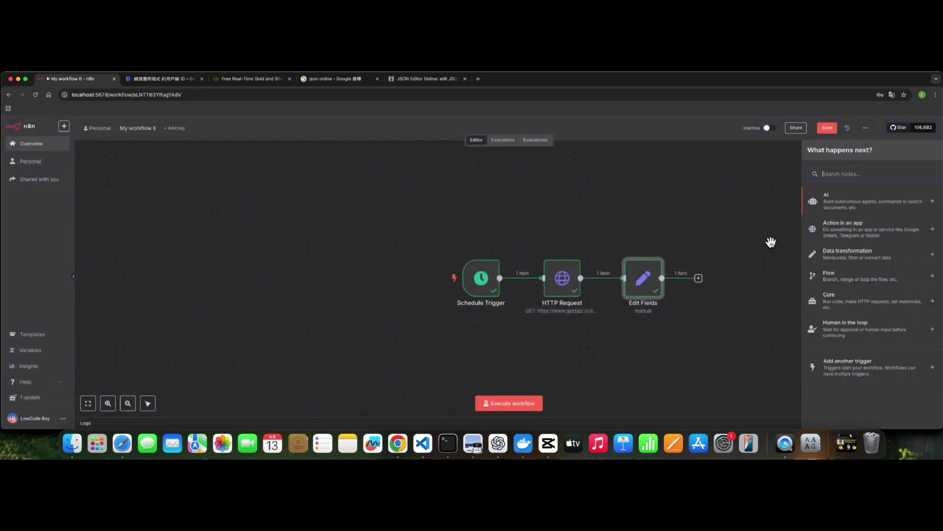
{"action": "type", "text": "gmail"}
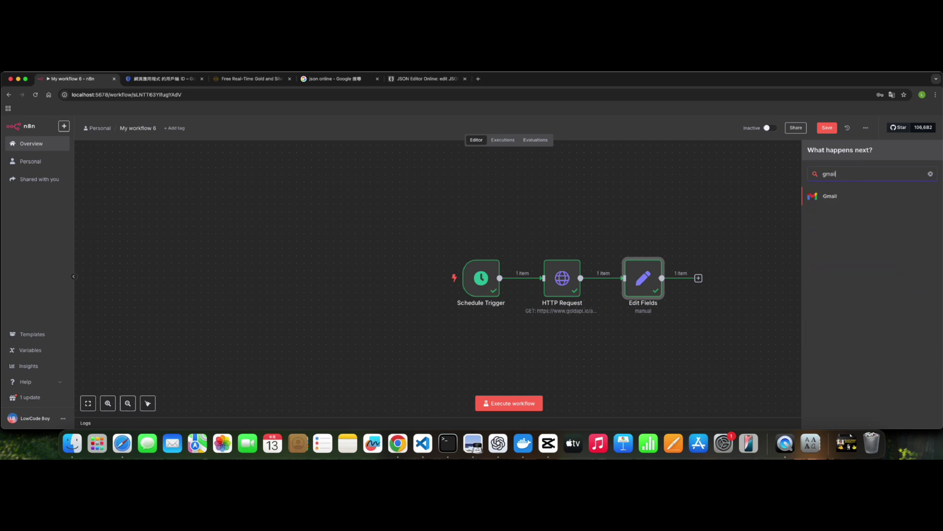
{"action": "left_click", "coordinate": [841, 200]}
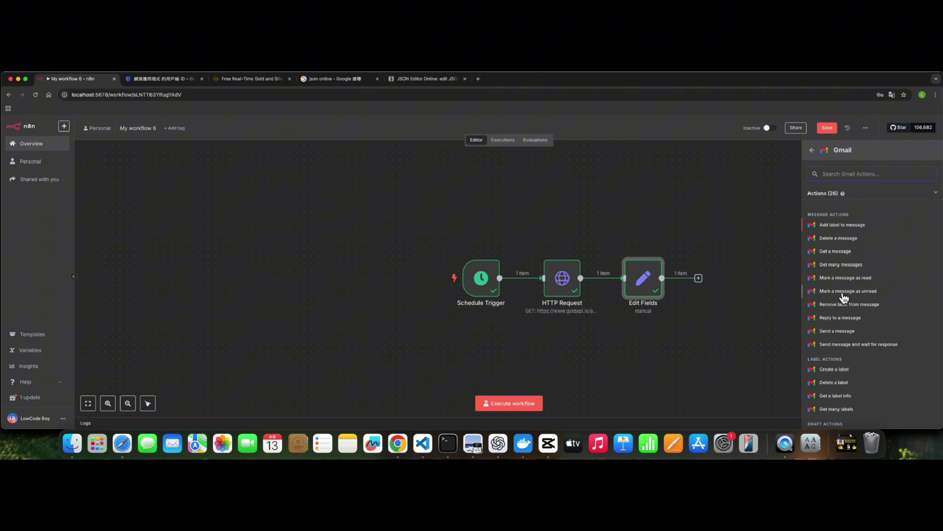
Choose Gmail's 'Send a message' action and start creating a new Gmail credential
{"action": "left_click", "coordinate": [848, 331]}
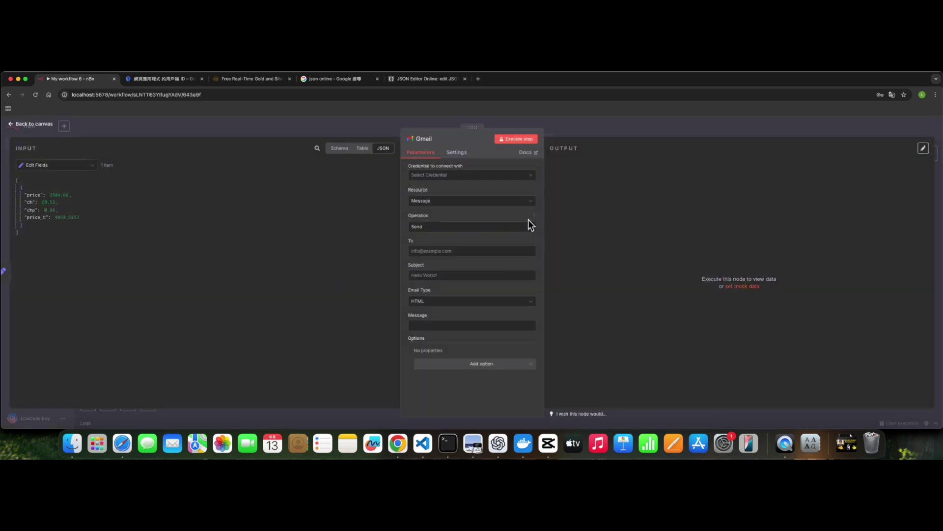
{"action": "left_click", "coordinate": [451, 175]}
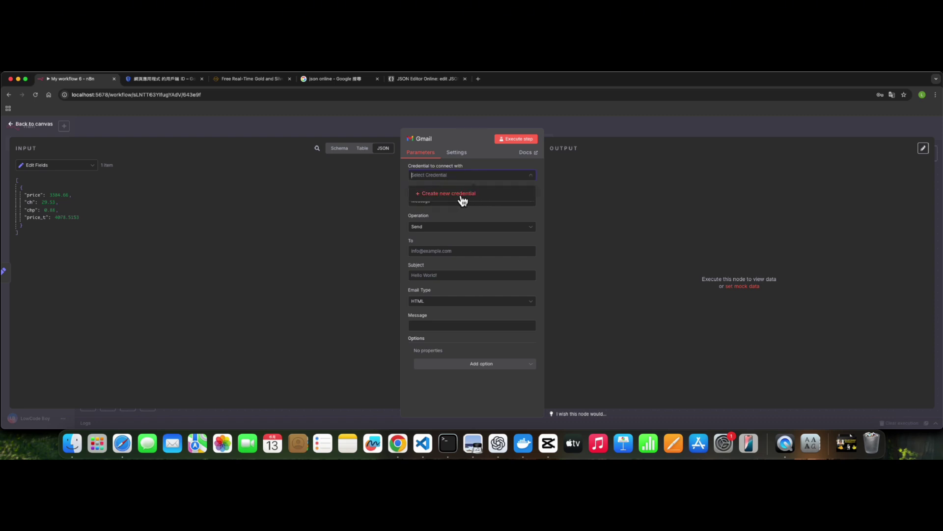
{"action": "left_click", "coordinate": [463, 196]}
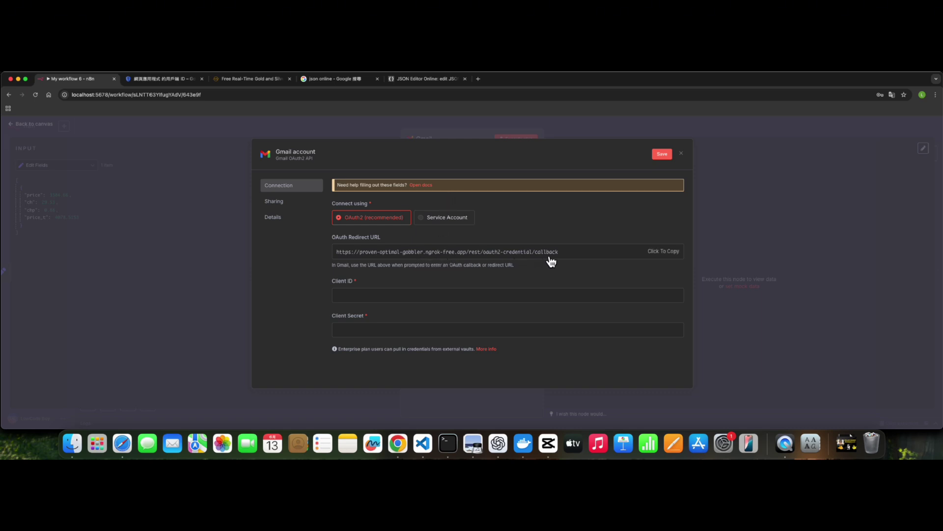
Replace the myn8n client's localhost redirect URI with n8n's ngrok callback URL and save it
{"action": "left_click", "coordinate": [676, 257]}
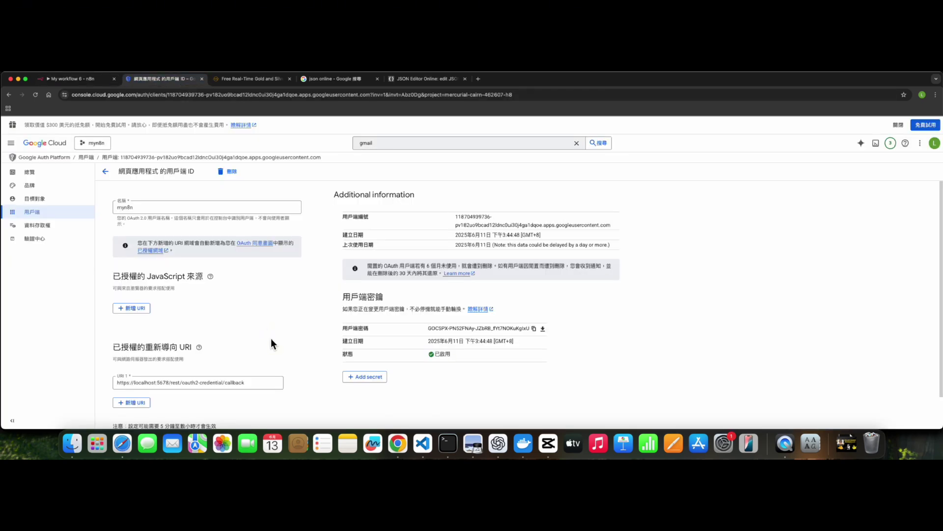
{"action": "scroll", "coordinate": [272, 340], "scroll_direction": "down", "scroll_amount": 2}
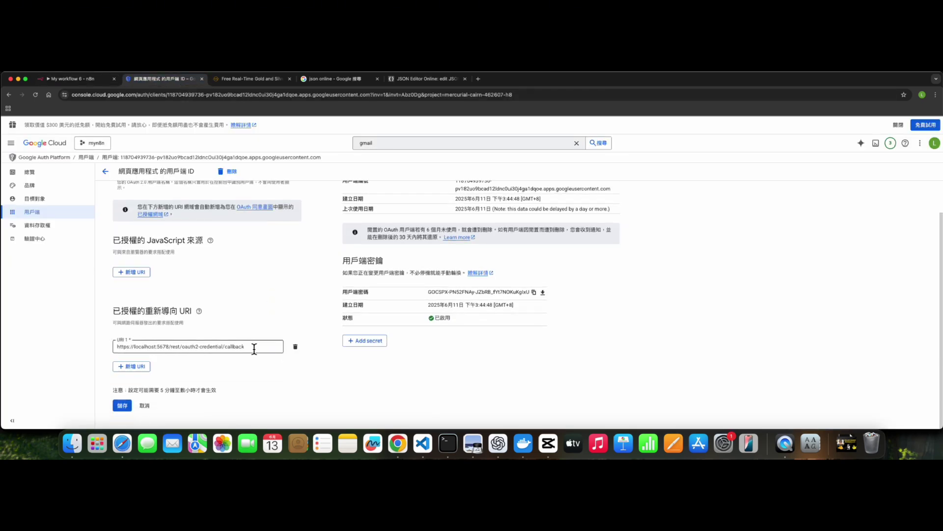
{"action": "left_click", "coordinate": [254, 348]}
{"action": "left_click_drag", "start_coordinate": [250, 348], "coordinate": [116, 351]}
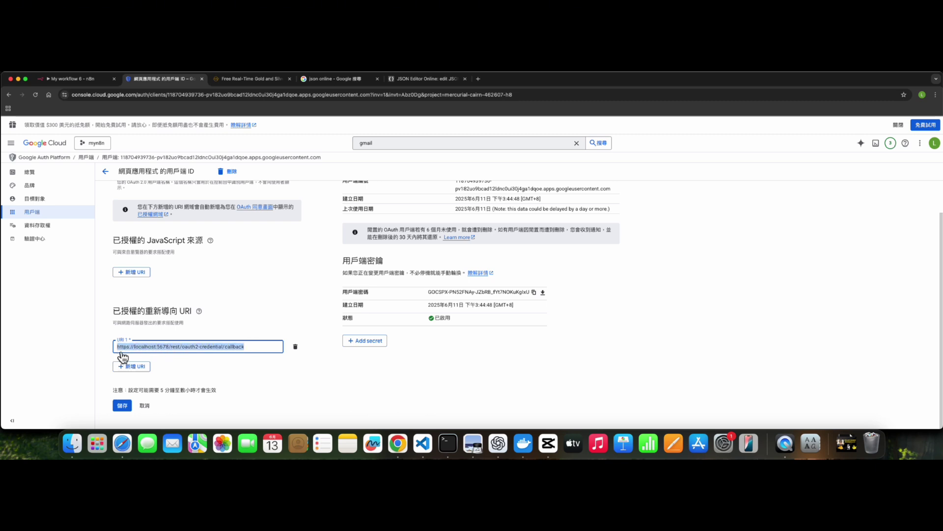
{"action": "key", "text": "super+v"}
{"action": "left_click", "coordinate": [227, 361]}
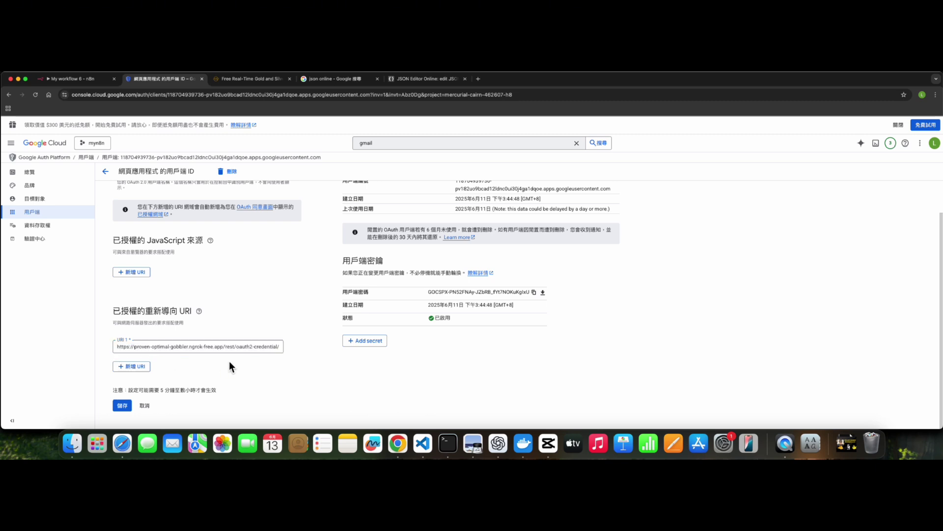
{"action": "left_click", "coordinate": [123, 406]}
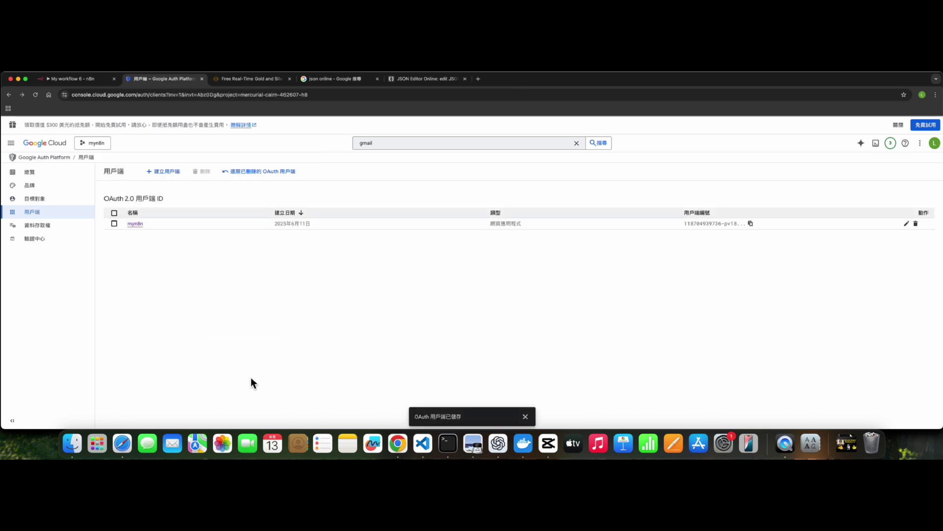
{"action": "left_click", "coordinate": [142, 225]}
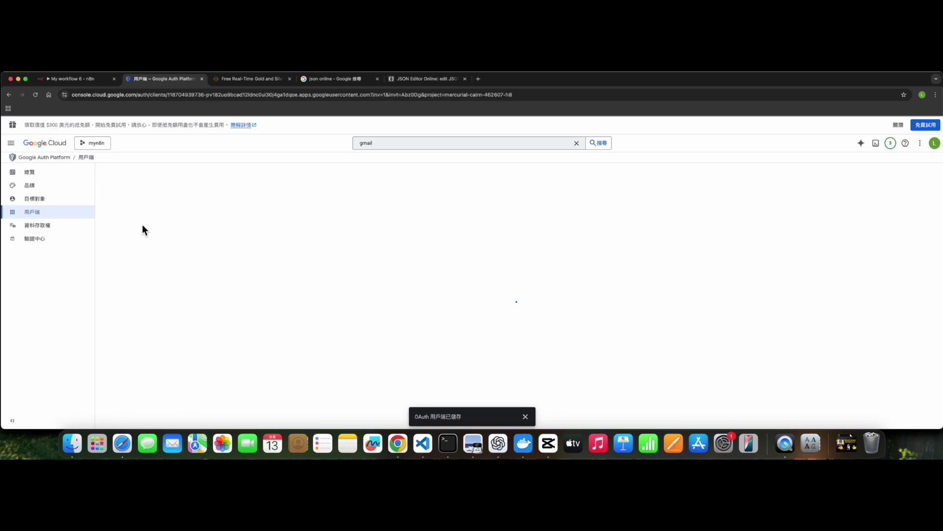
{"action": "scroll", "coordinate": [211, 364], "scroll_direction": "down", "scroll_amount": 1}
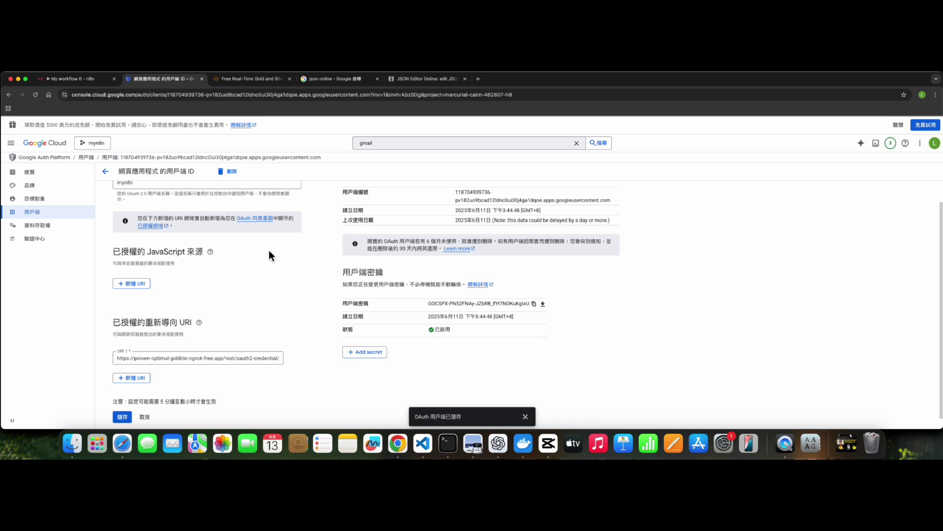
Copy the myn8n client ID from Google Cloud into the n8n Client ID field
{"action": "left_click", "coordinate": [77, 79]}
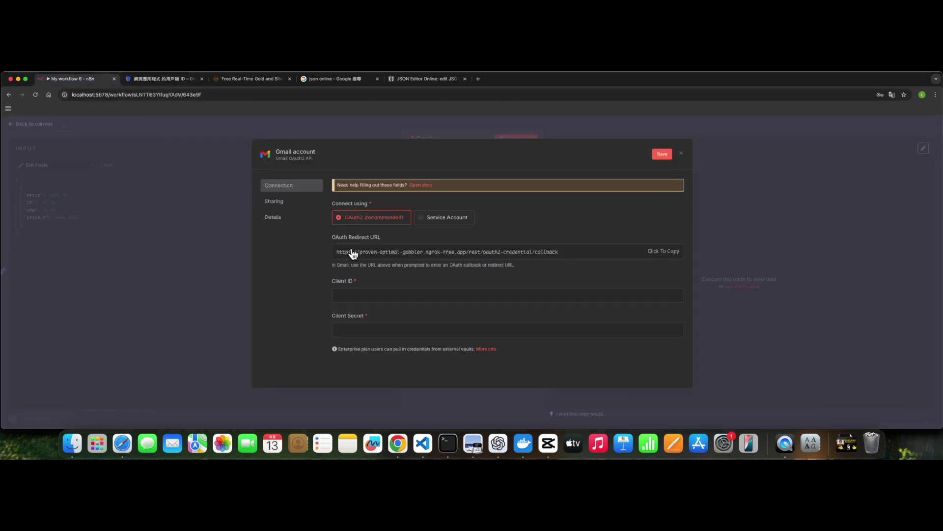
{"action": "left_click", "coordinate": [364, 293]}
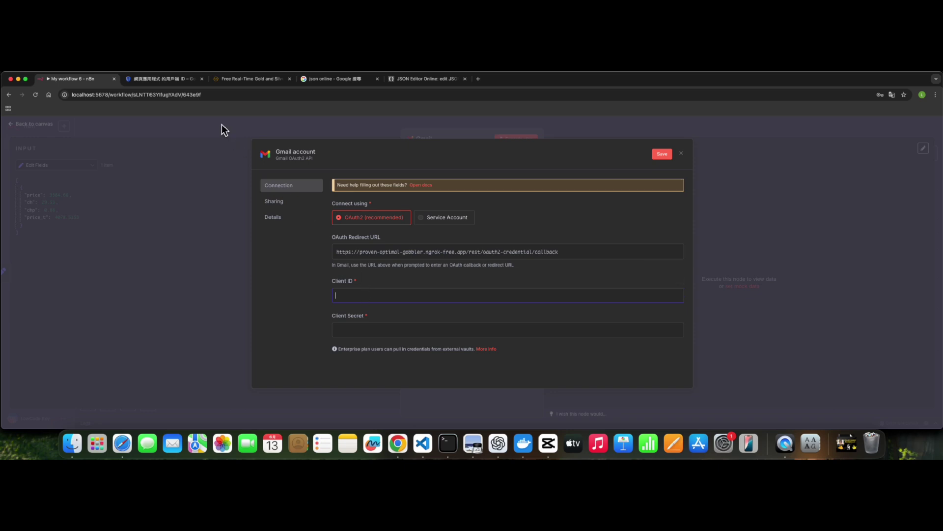
{"action": "left_click", "coordinate": [166, 81]}
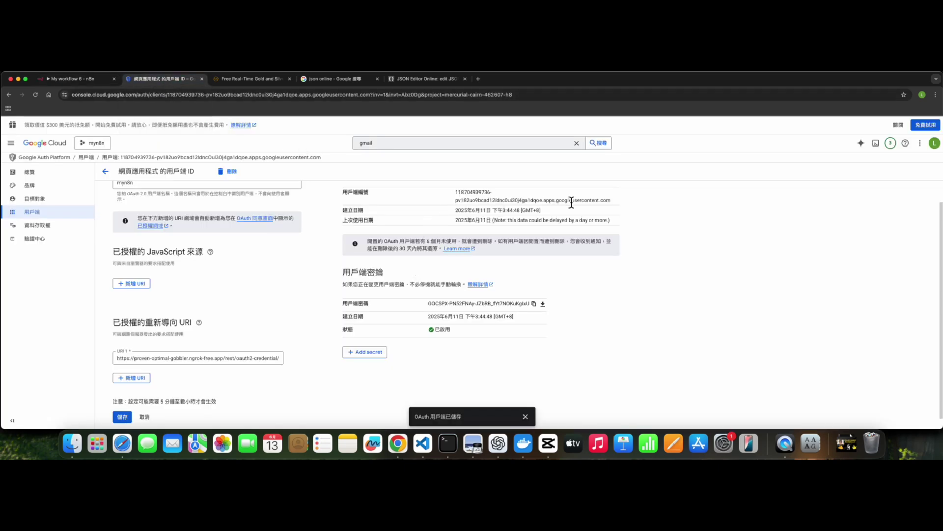
{"action": "left_click_drag", "start_coordinate": [457, 195], "coordinate": [609, 202]}
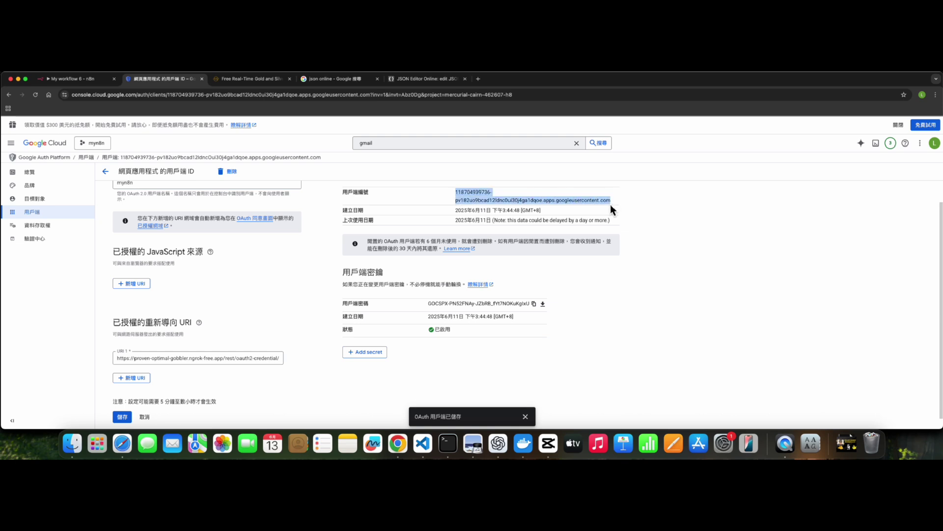
{"action": "left_click", "coordinate": [74, 79]}
{"action": "left_click", "coordinate": [373, 296]}
{"action": "key", "text": "super+v"}
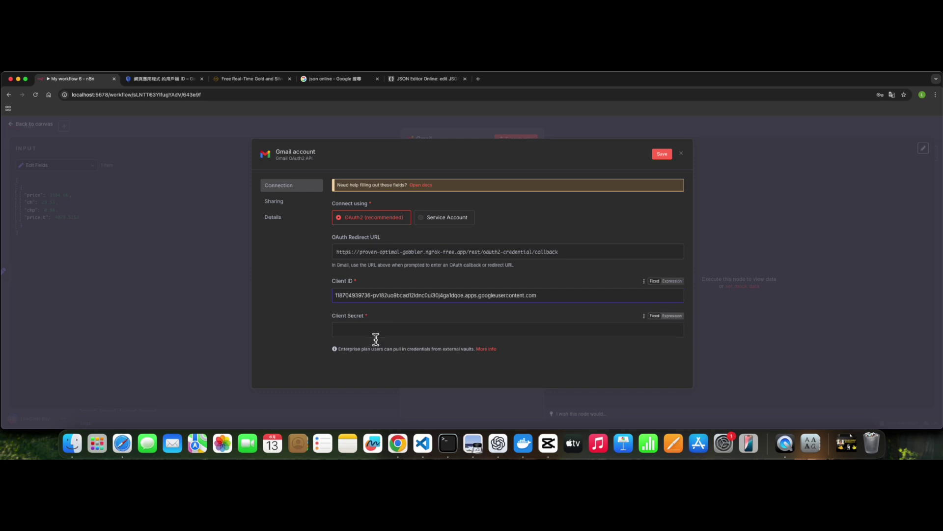
Copy the client secret from Google Cloud into the n8n Client Secret field
{"action": "left_click", "coordinate": [376, 332]}
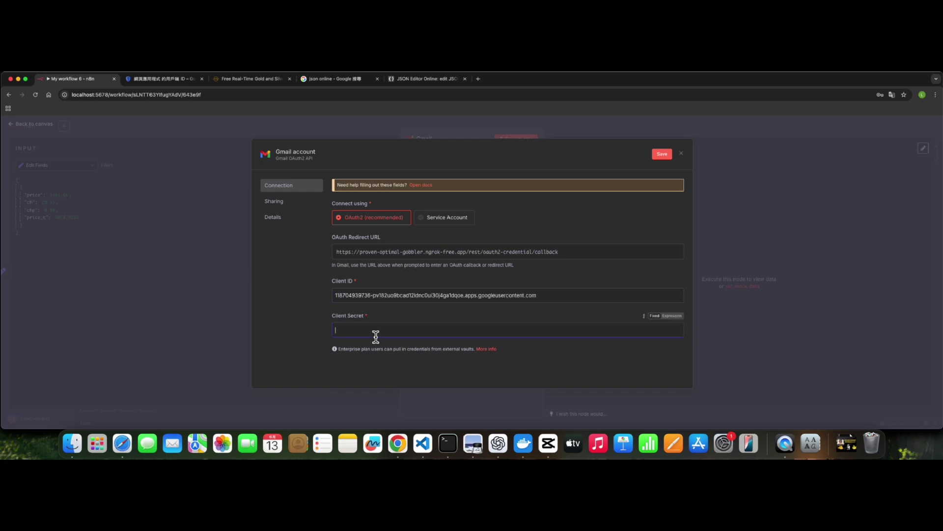
{"action": "left_click", "coordinate": [155, 80]}
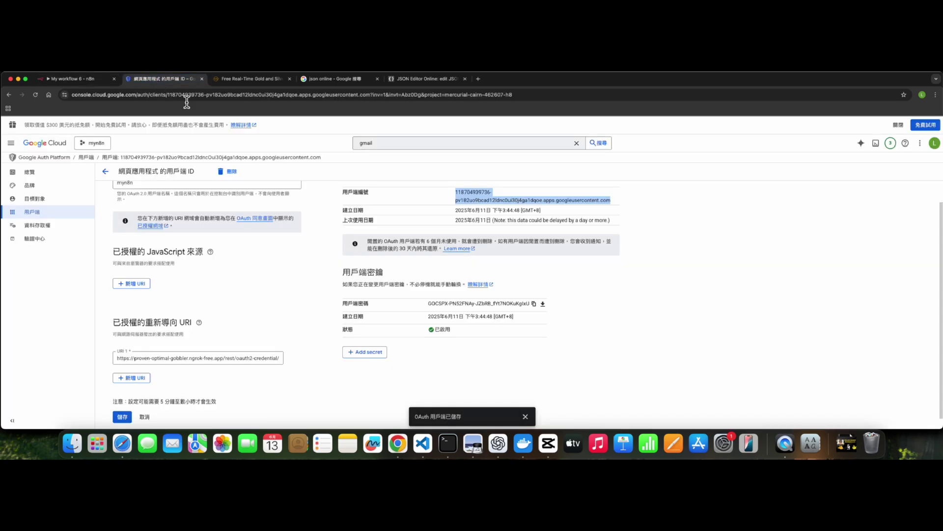
{"action": "left_click", "coordinate": [534, 303]}
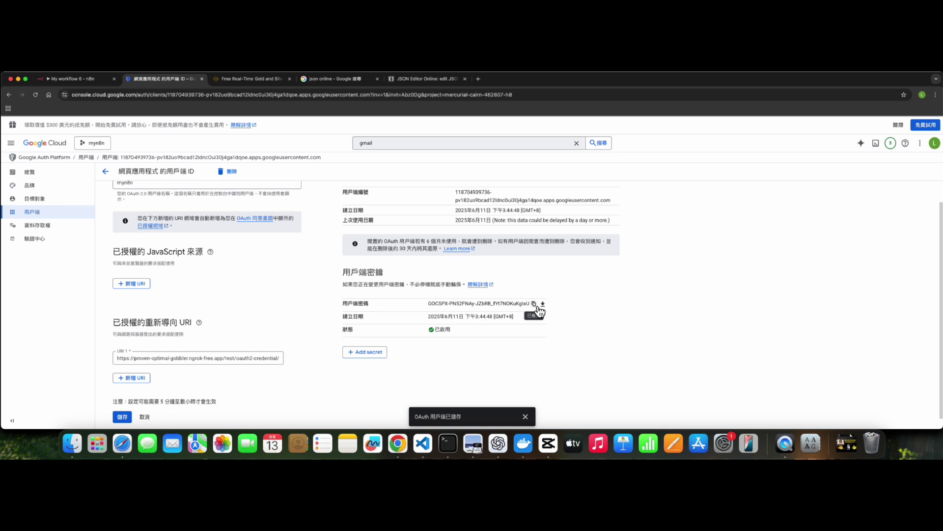
{"action": "left_click", "coordinate": [86, 78]}
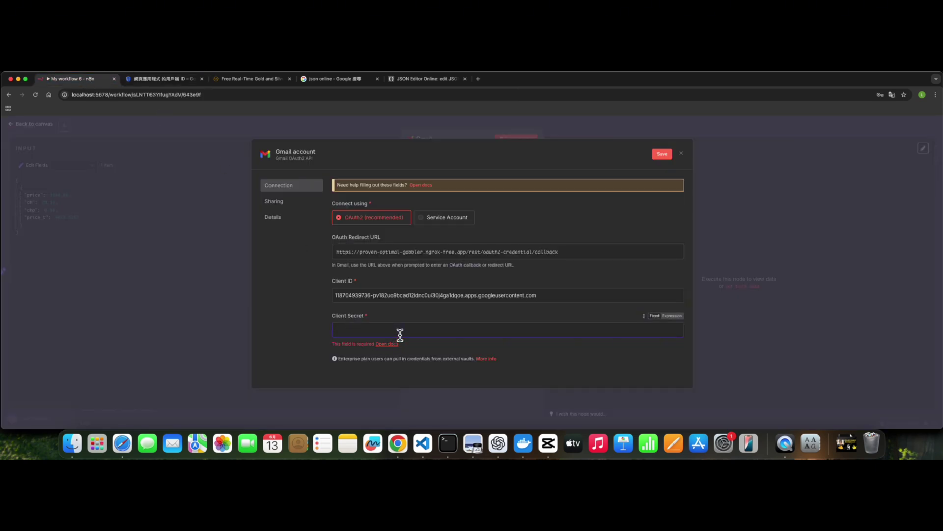
{"action": "key", "text": "super+v"}
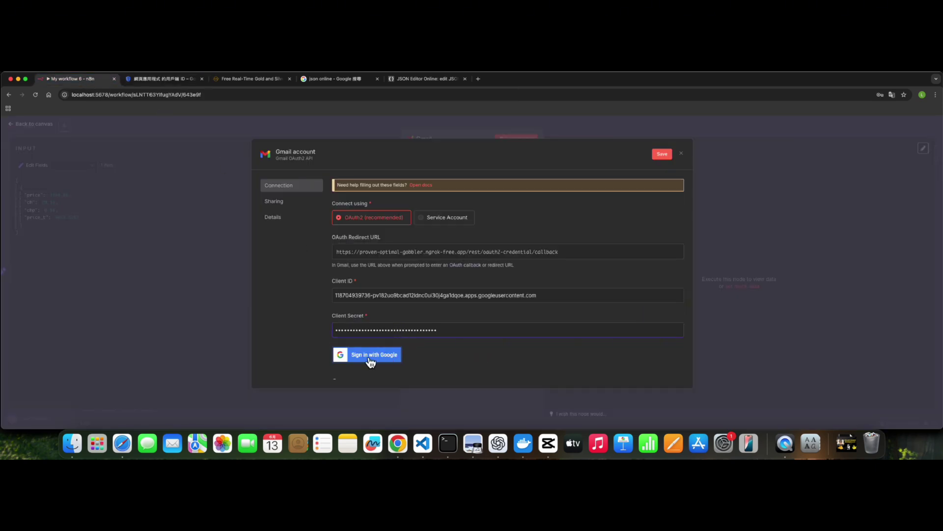
Sign in with Google, pass the unverified-app warning and grant all Gmail permissions (全選)
{"action": "left_click", "coordinate": [369, 355]}
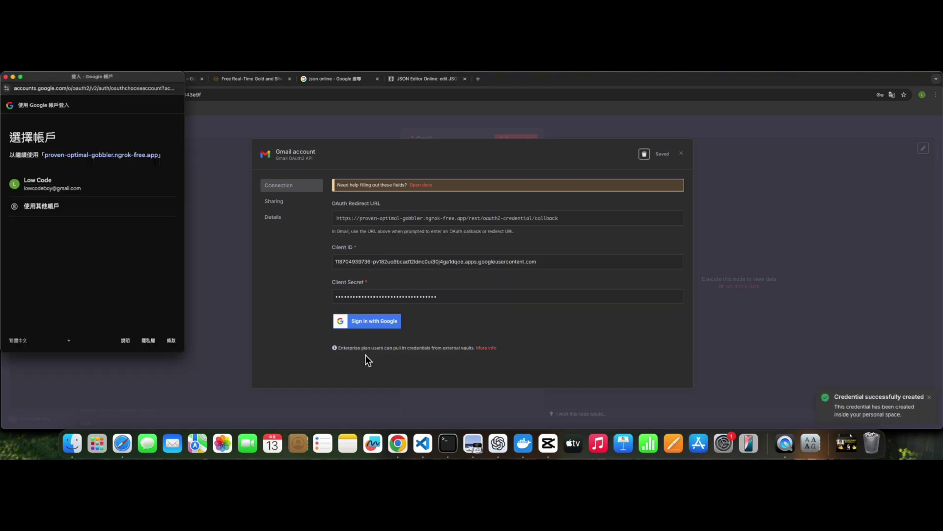
{"action": "left_click", "coordinate": [78, 188]}
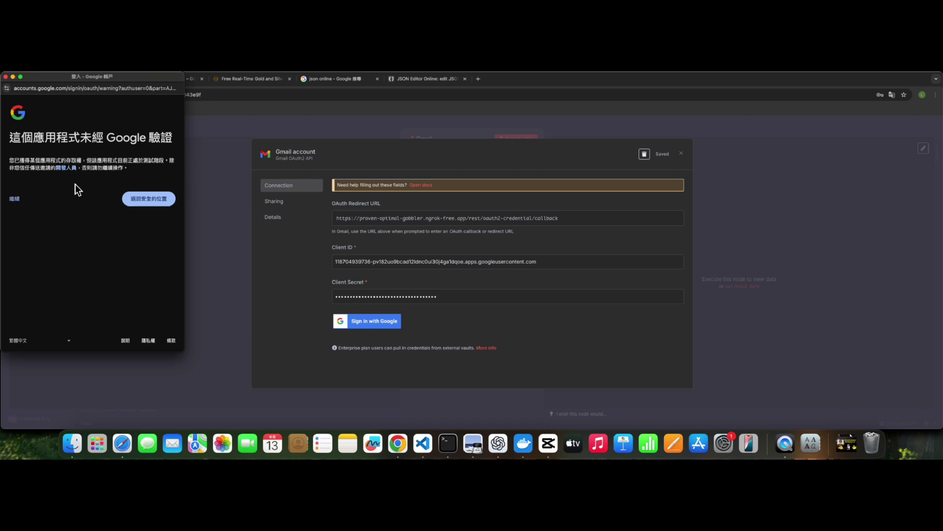
{"action": "left_click", "coordinate": [19, 205]}
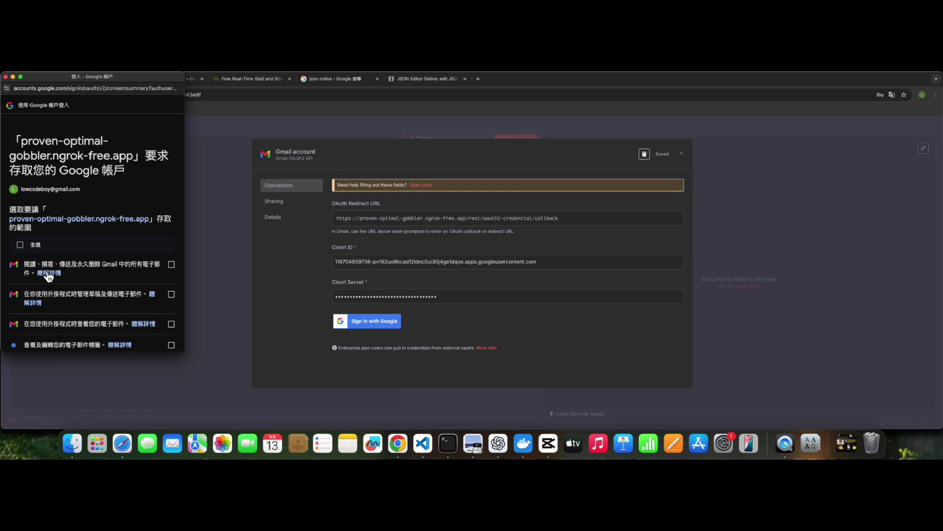
{"action": "left_click", "coordinate": [20, 244]}
{"action": "scroll", "coordinate": [140, 268], "scroll_direction": "down", "scroll_amount": 6}
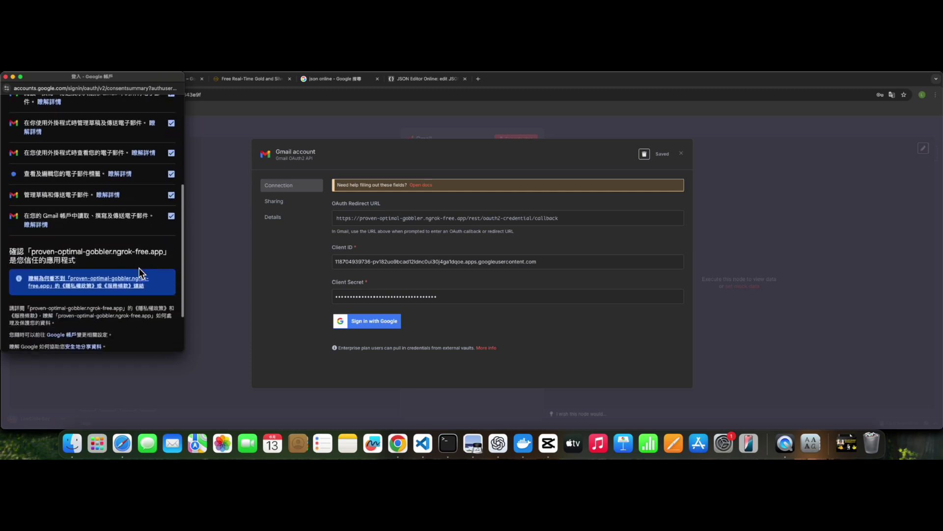
{"action": "scroll", "coordinate": [140, 268], "scroll_direction": "down", "scroll_amount": 3}
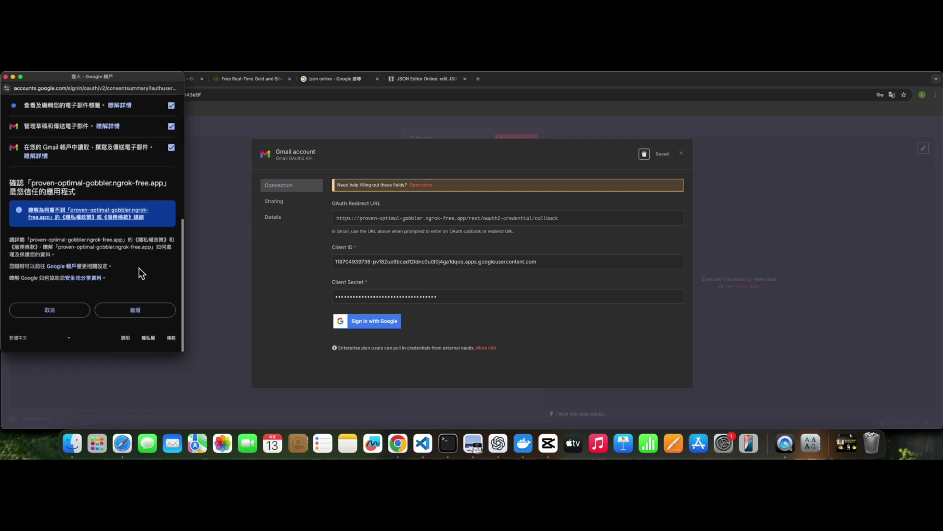
{"action": "left_click", "coordinate": [139, 315]}
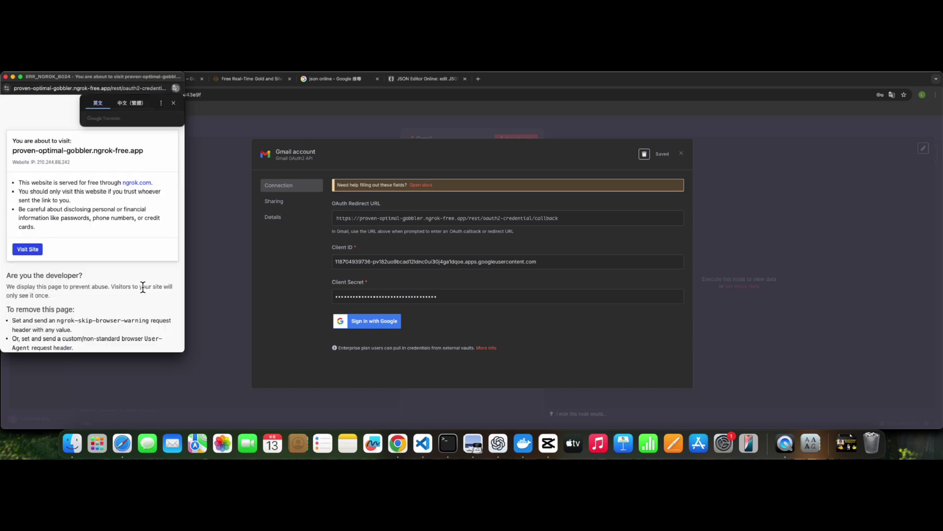
Get past the ngrok visit warning and close the connection-success window
{"action": "left_click", "coordinate": [34, 251]}
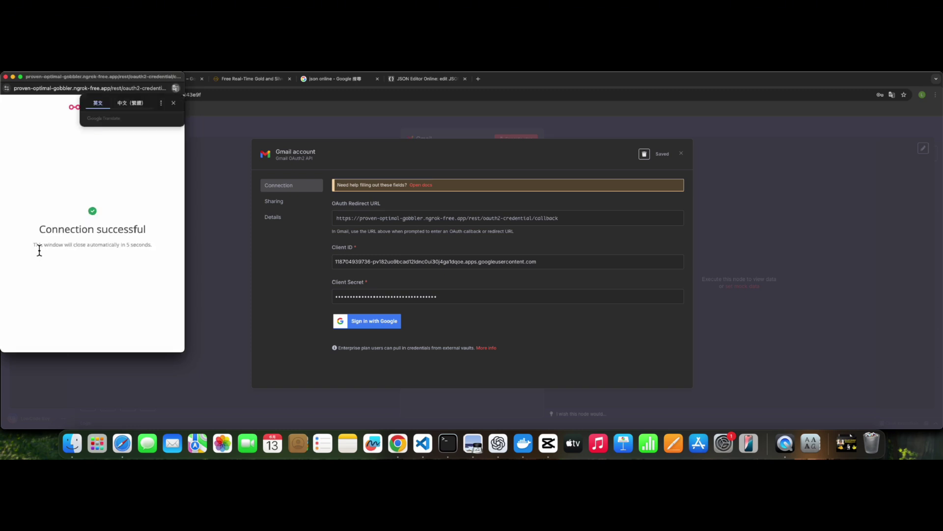
{"action": "left_click", "coordinate": [174, 103]}
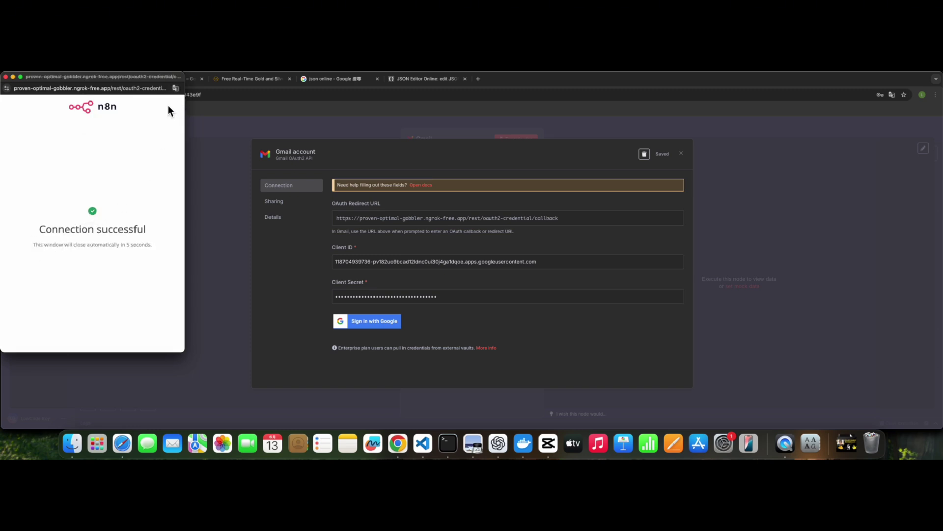
{"action": "left_click", "coordinate": [6, 77]}
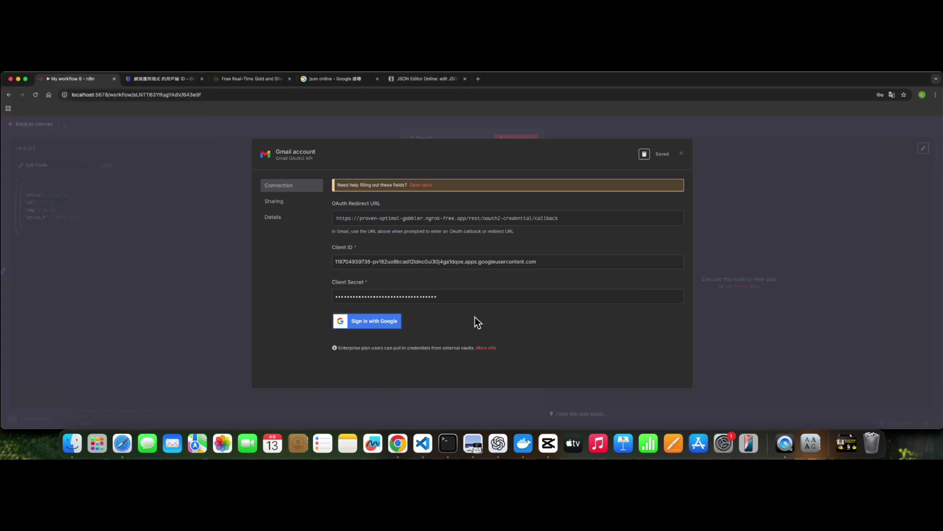
Close the credential dialog and select the saved Gmail account credential for the node
{"action": "left_click", "coordinate": [681, 153]}
{"action": "left_click", "coordinate": [491, 289]}
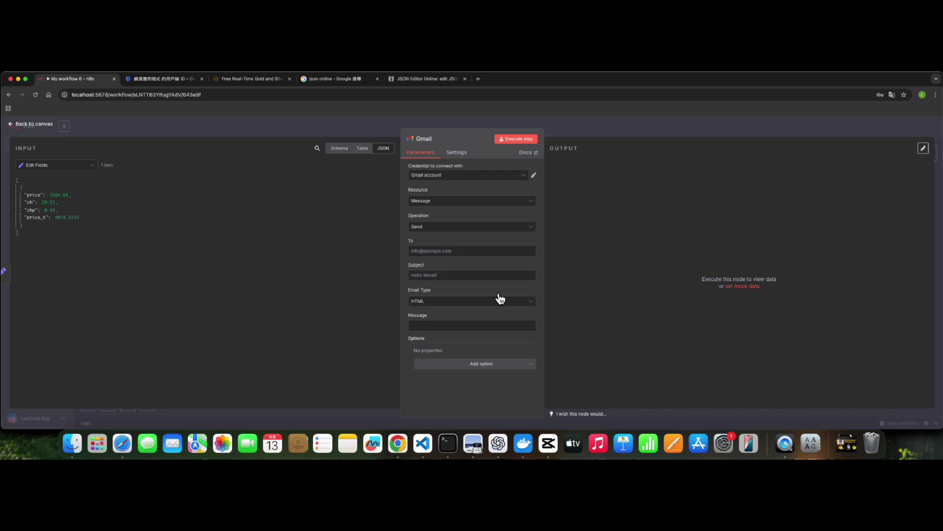
{"action": "left_click", "coordinate": [469, 176]}
{"action": "left_click", "coordinate": [468, 197]}
Keep Message as the resource and enter the recipient's e-mail address in To
{"action": "left_click", "coordinate": [464, 202]}
{"action": "left_click", "coordinate": [463, 206]}
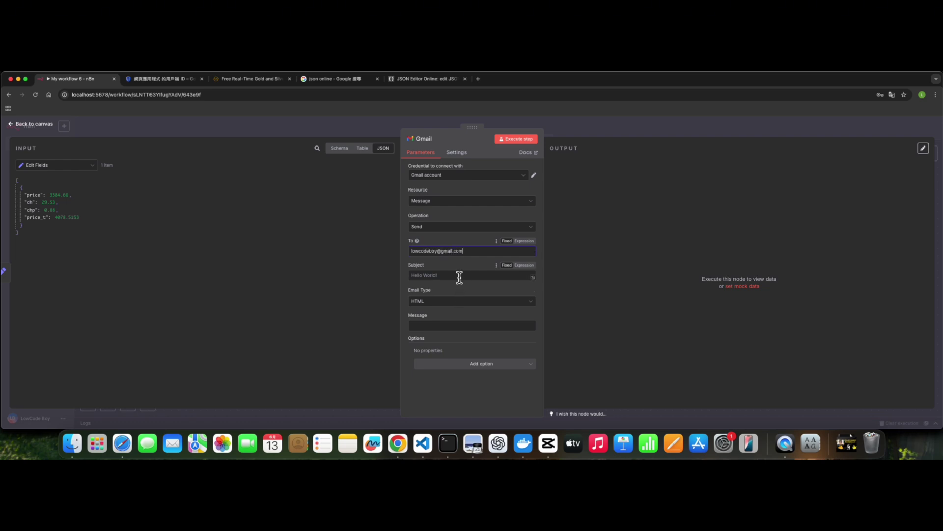
{"action": "left_click", "coordinate": [459, 275]}
Copy the heading 今日金價快報 from the PDF slide
{"action": "left_click", "coordinate": [480, 444]}
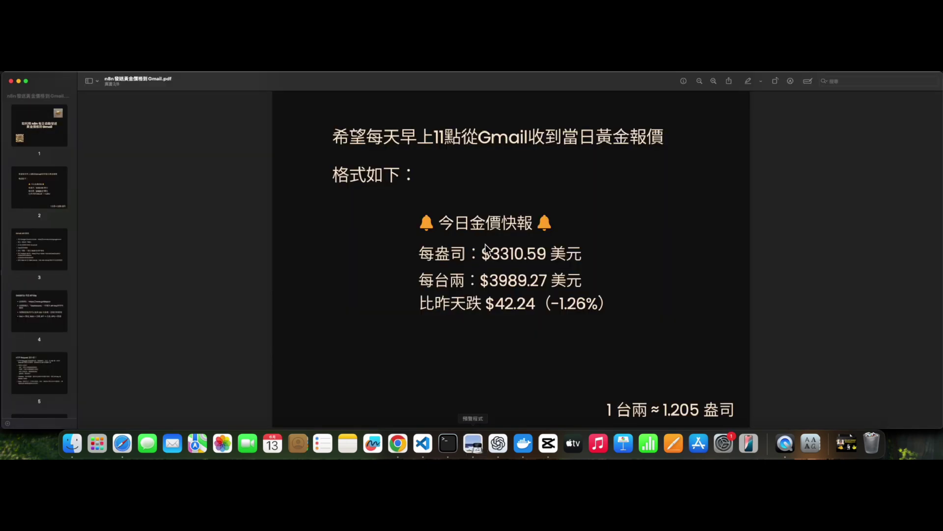
{"action": "left_click_drag", "start_coordinate": [446, 222], "coordinate": [532, 238]}
{"action": "key", "text": "super+Tab"}
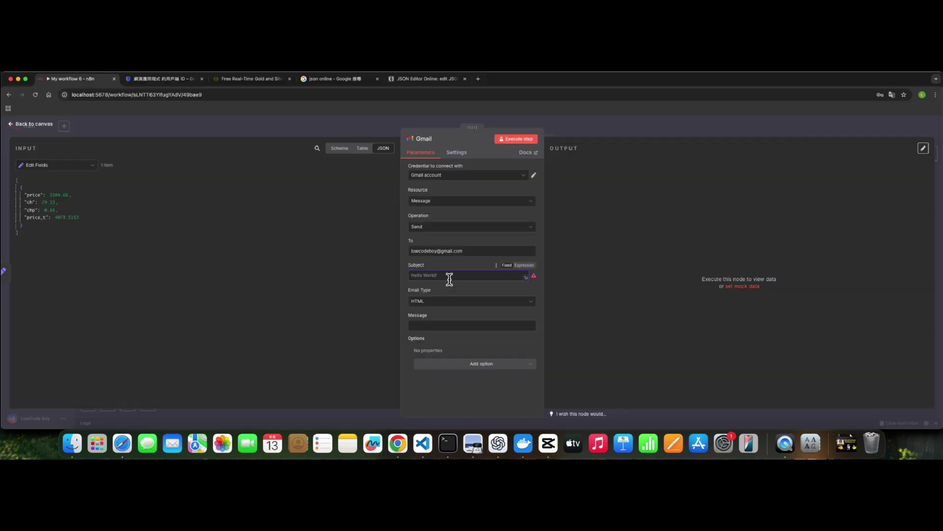
Paste 今日金價快報 as the email subject and set Email Type to Text
{"action": "key", "text": "super+v"}
{"action": "left_click", "coordinate": [479, 305]}
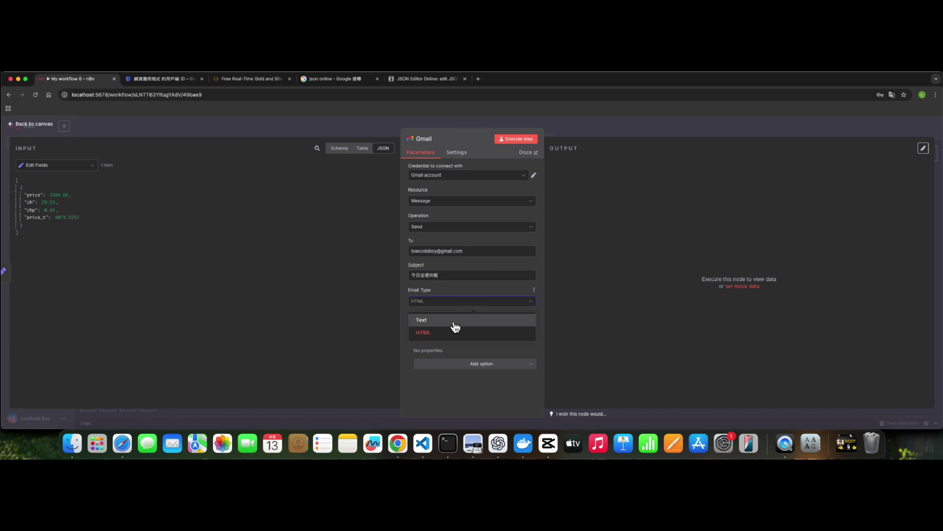
{"action": "left_click", "coordinate": [435, 321]}
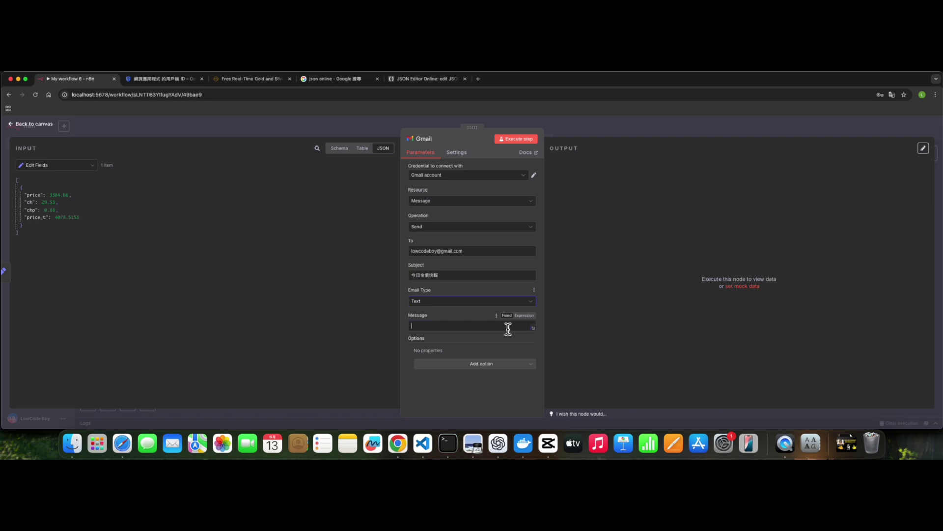
Fill the Message with the ounce, tael and daily-change price lines copied from the slide
{"action": "left_click", "coordinate": [535, 329]}
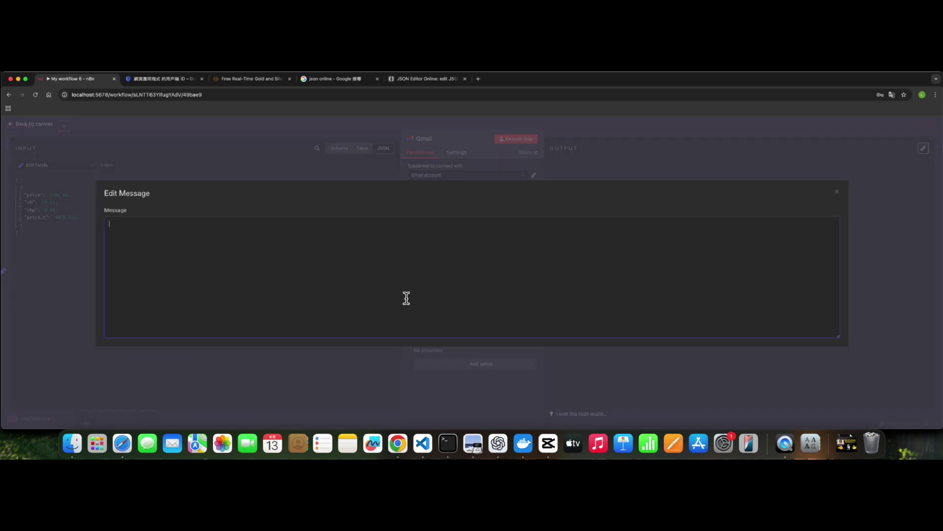
{"action": "left_click", "coordinate": [473, 443]}
{"action": "left_click_drag", "start_coordinate": [420, 249], "coordinate": [605, 301]}
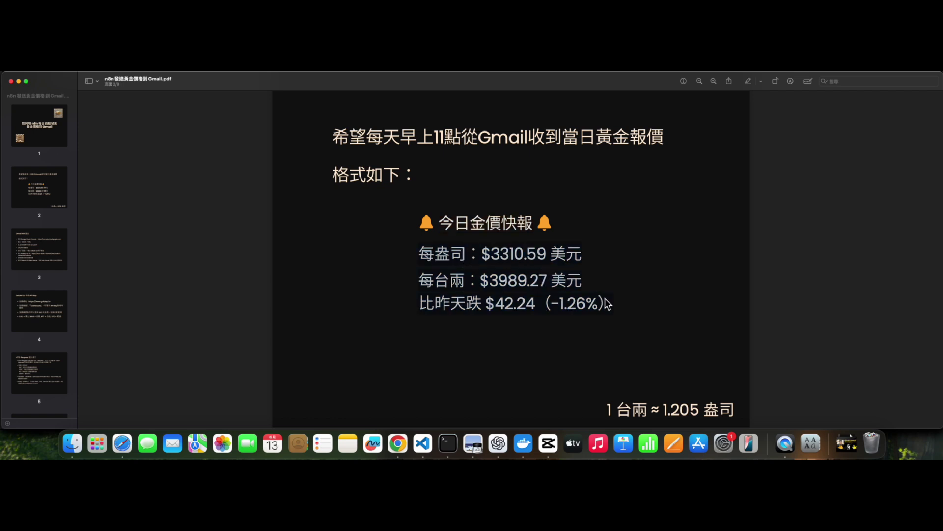
{"action": "key", "text": "super+Tab"}
{"action": "key", "text": "super+v"}
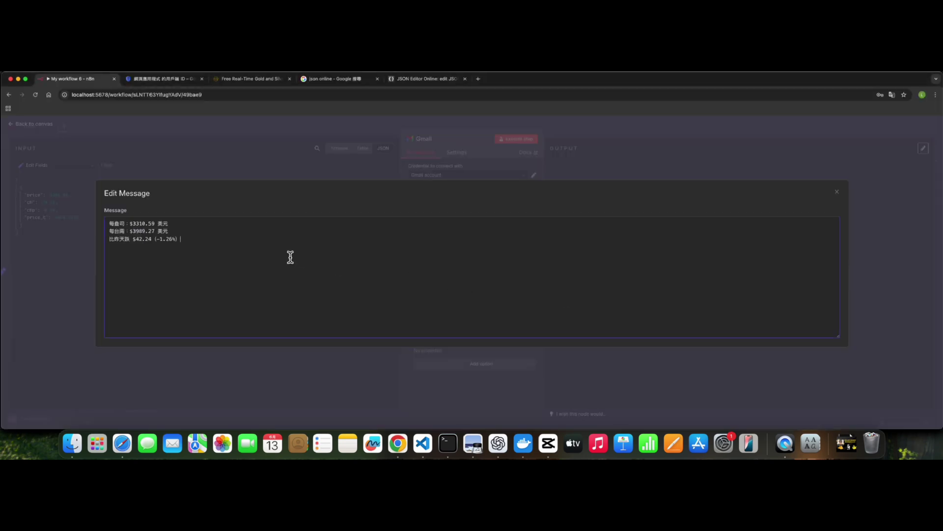
{"action": "left_click", "coordinate": [837, 193]}
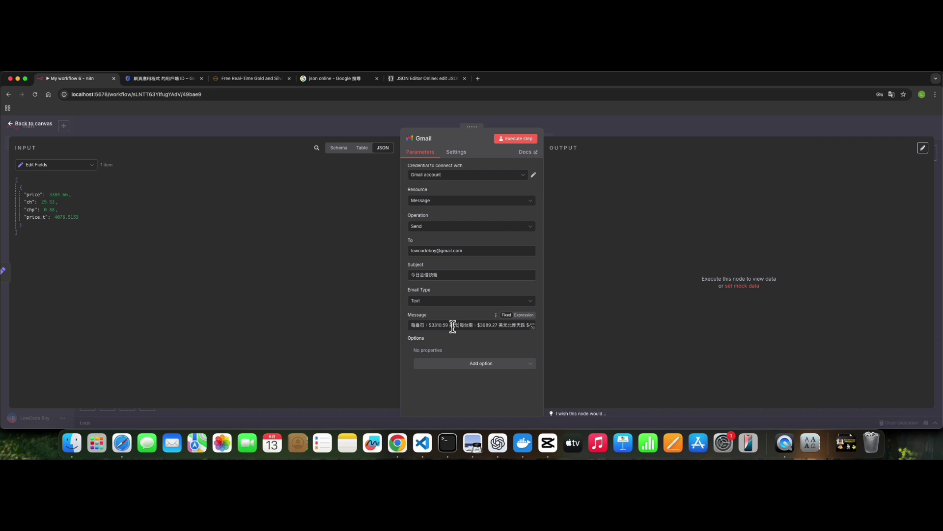
Switch the Gmail Message to an expression and send the three-line price email as a test
{"action": "left_click", "coordinate": [524, 316]}
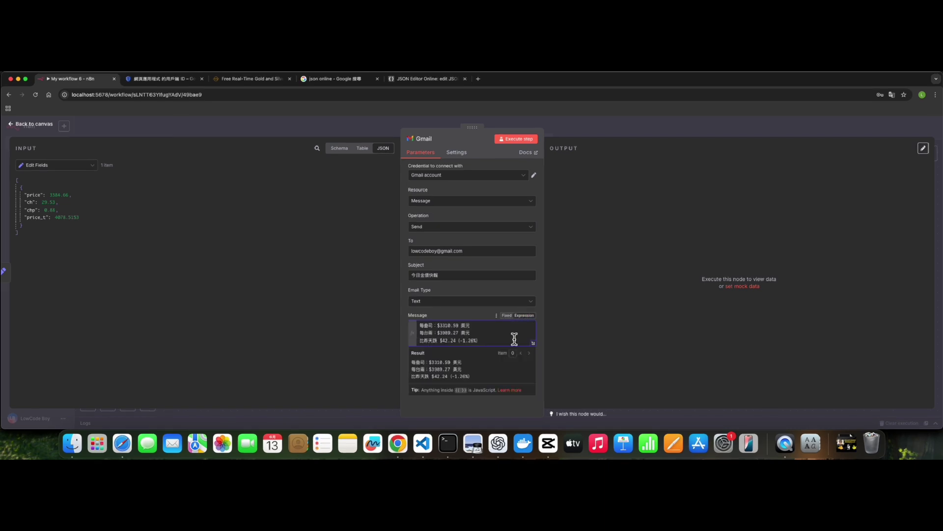
{"action": "left_click", "coordinate": [533, 343]}
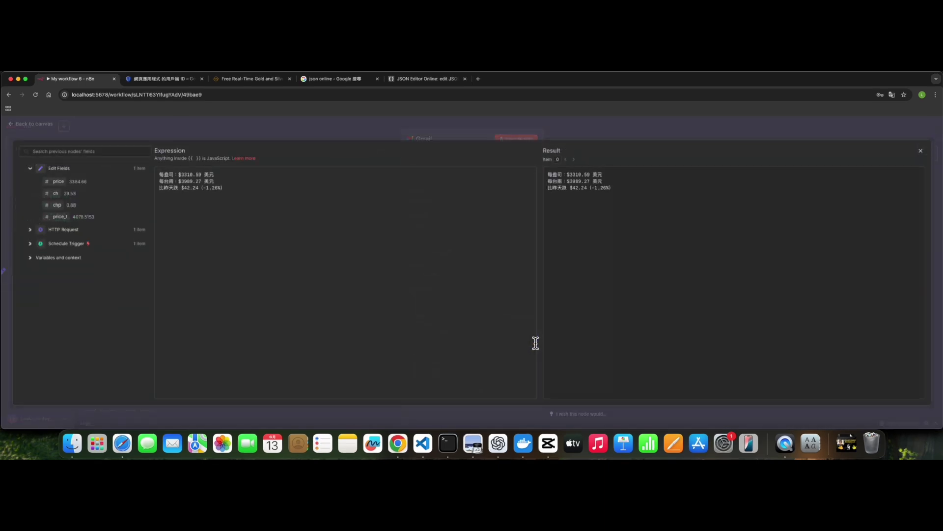
{"action": "left_click", "coordinate": [330, 207]}
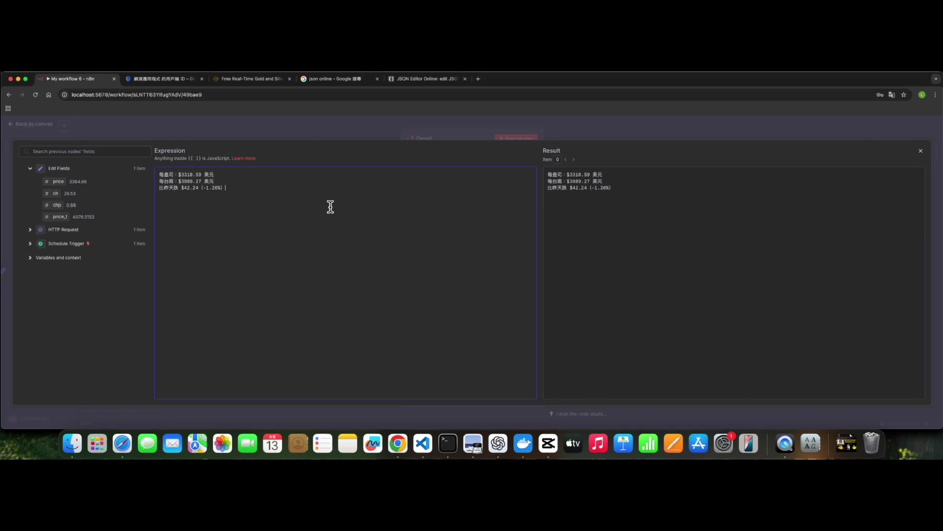
{"action": "left_click", "coordinate": [920, 153]}
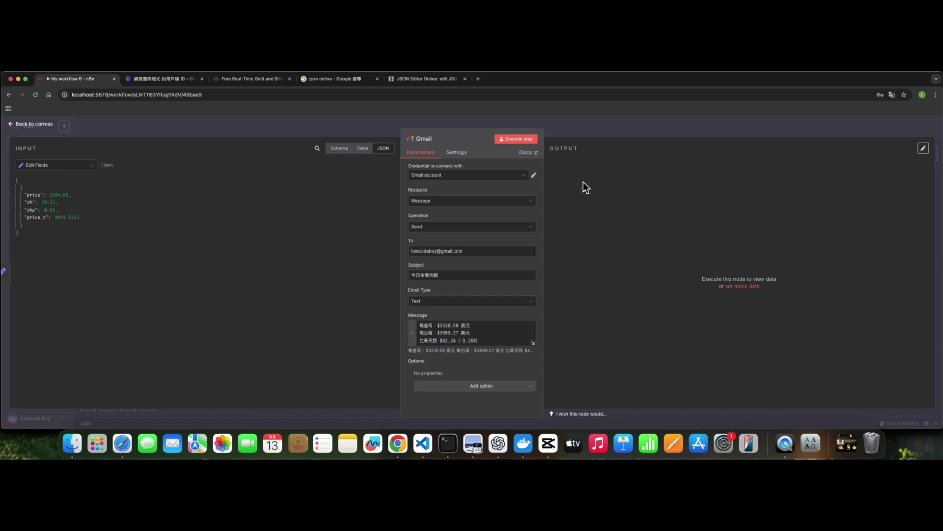
{"action": "left_click", "coordinate": [527, 143]}
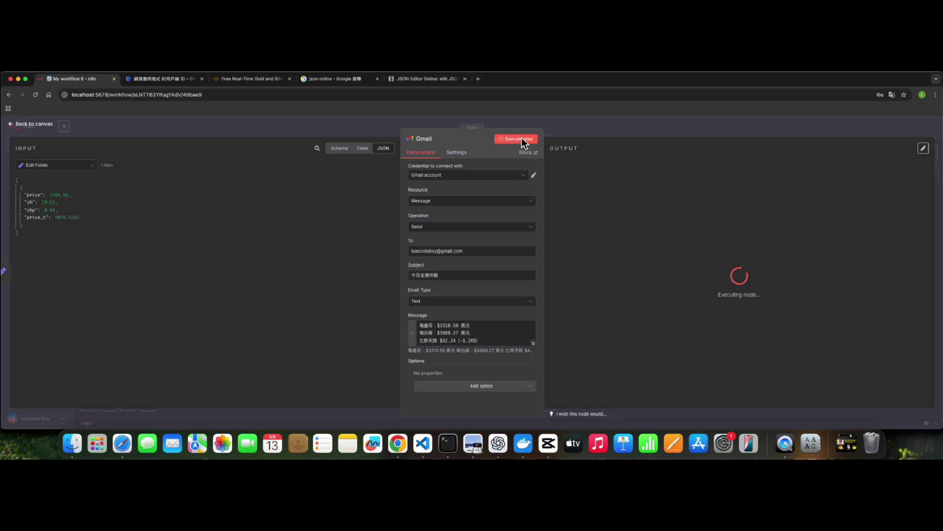
{"action": "left_click", "coordinate": [522, 140]}
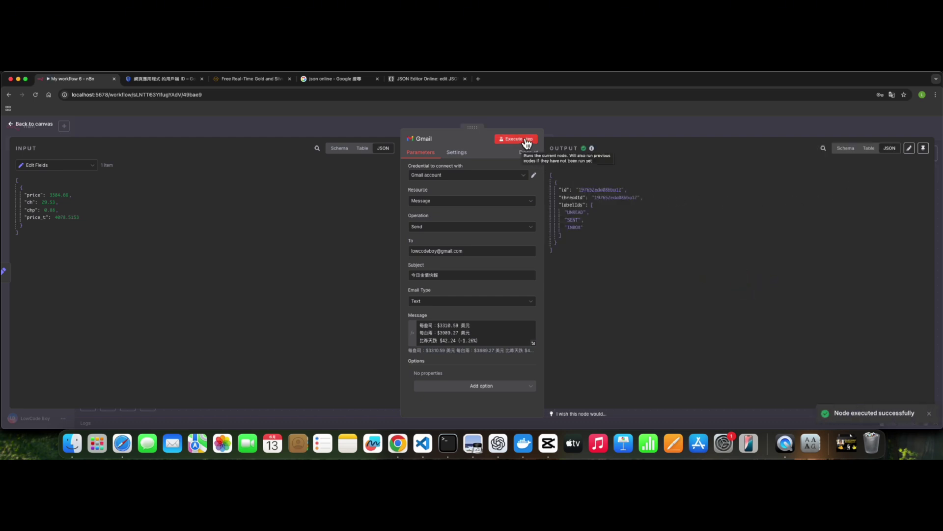
Check the received 今日金價快報 email's price lines in Gmail, then return to n8n
{"action": "left_click", "coordinate": [478, 79]}
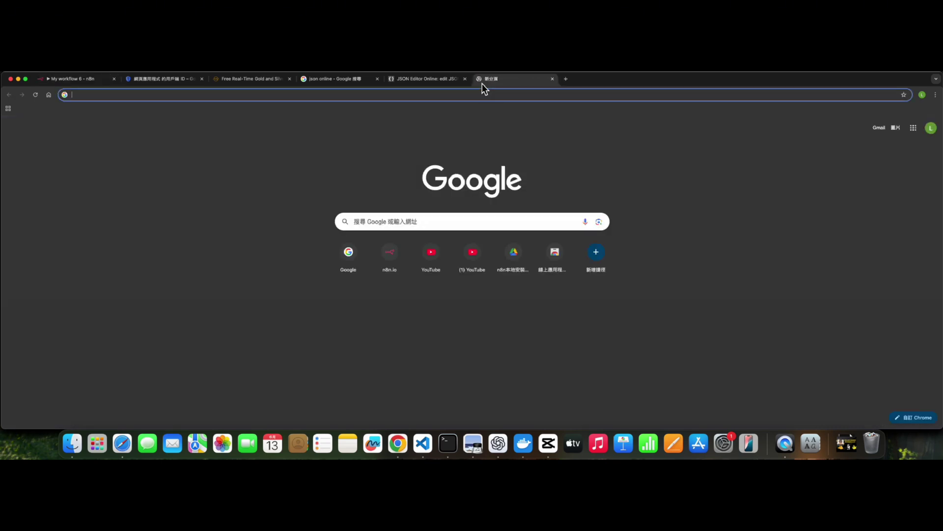
{"action": "left_click", "coordinate": [878, 128]}
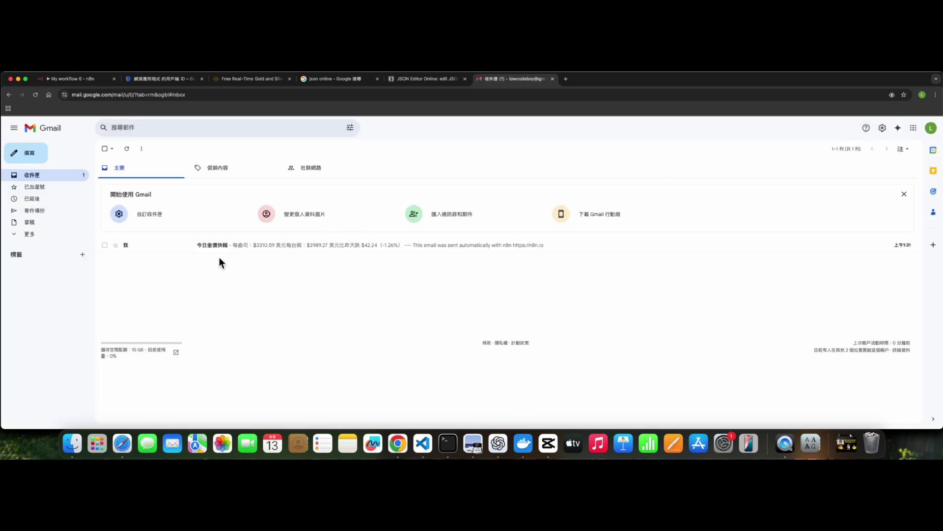
{"action": "left_click", "coordinate": [216, 248]}
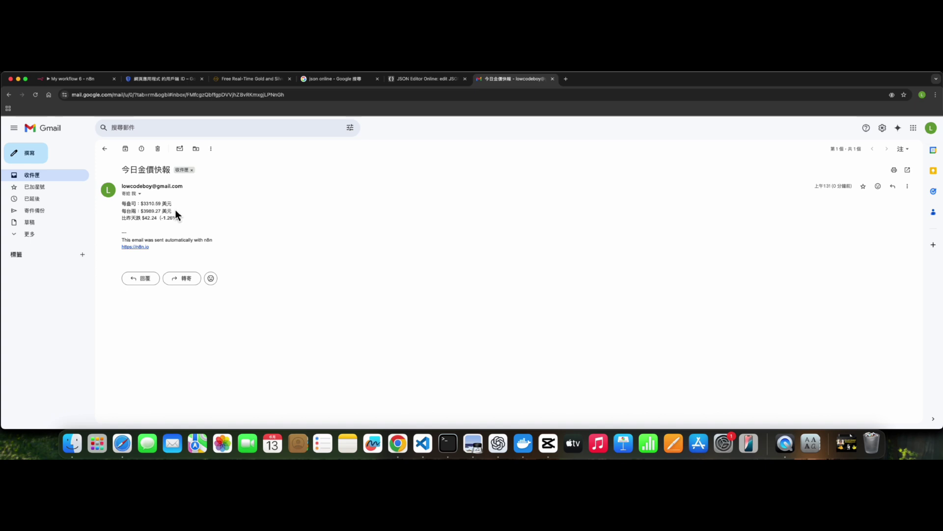
{"action": "left_click", "coordinate": [63, 178]}
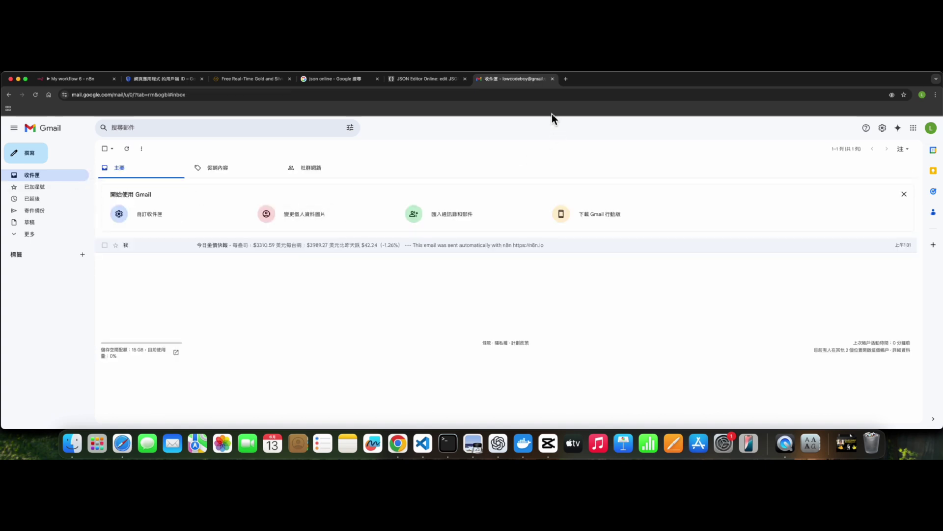
{"action": "left_click", "coordinate": [80, 81]}
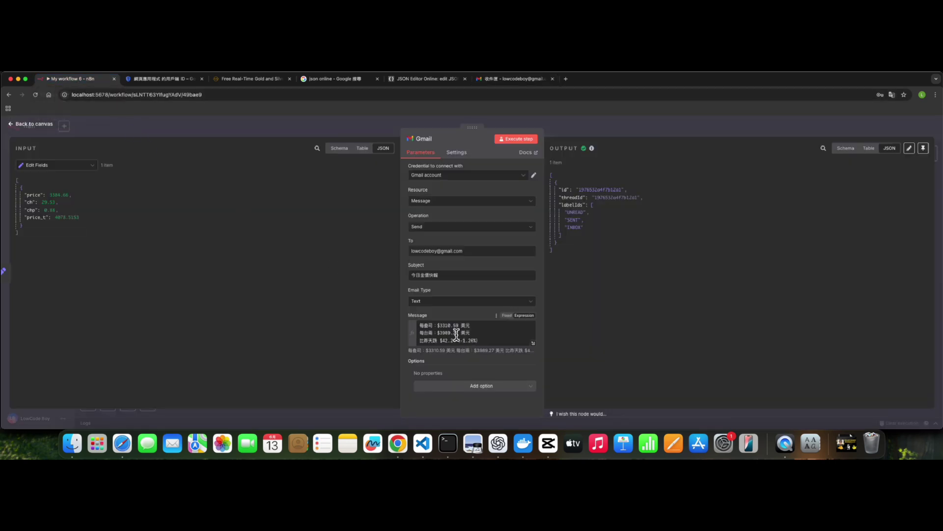
Replace the fixed prices on lines one and two with price and price_t, prefixed by $
{"action": "left_click", "coordinate": [445, 333]}
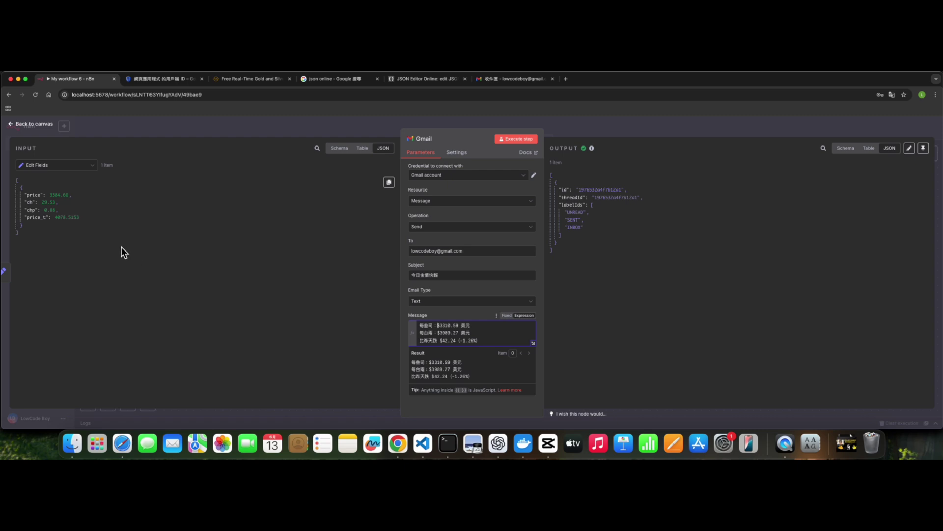
{"action": "left_click_drag", "start_coordinate": [33, 195], "coordinate": [444, 334]}
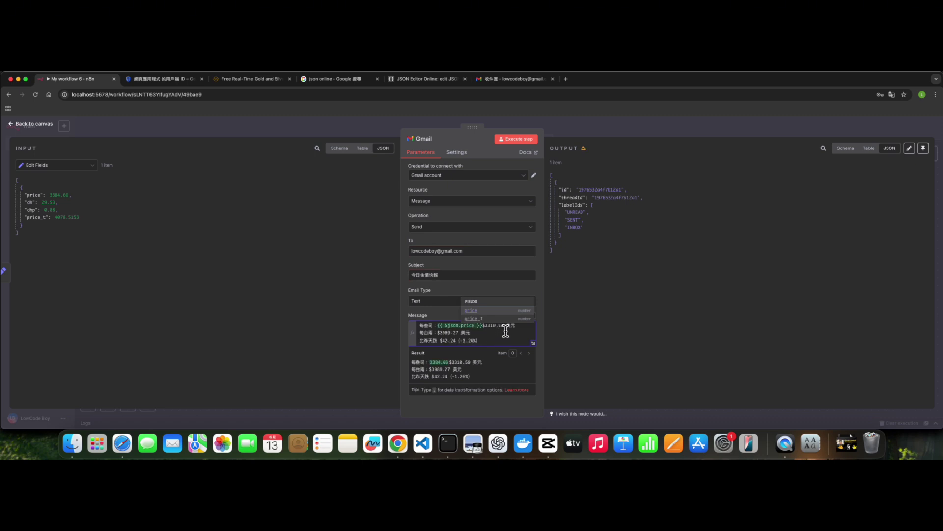
{"action": "left_click", "coordinate": [506, 330]}
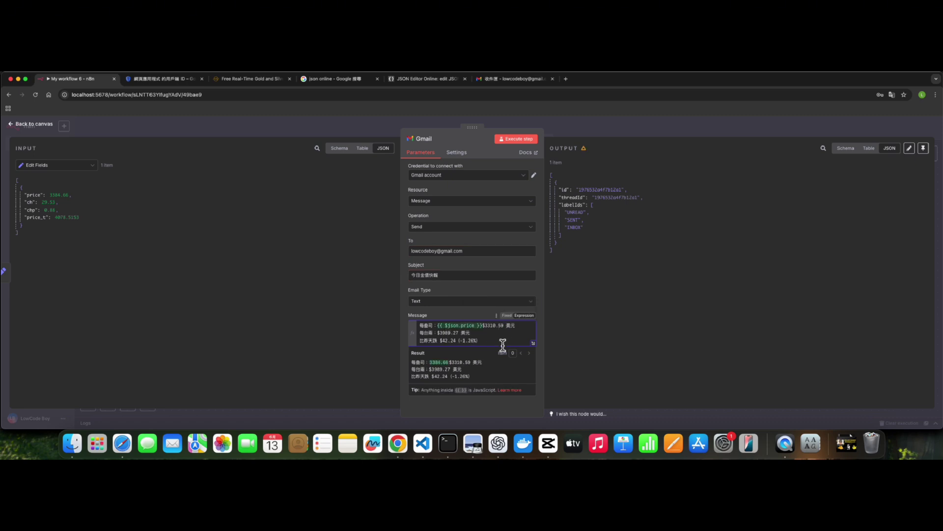
{"action": "key", "text": "BackSpace"}
{"action": "key", "text": "BackSpace"}
{"action": "key", "text": "BackSpace"}
{"action": "key", "text": "BackSpace"}
{"action": "key", "text": "BackSpace"}
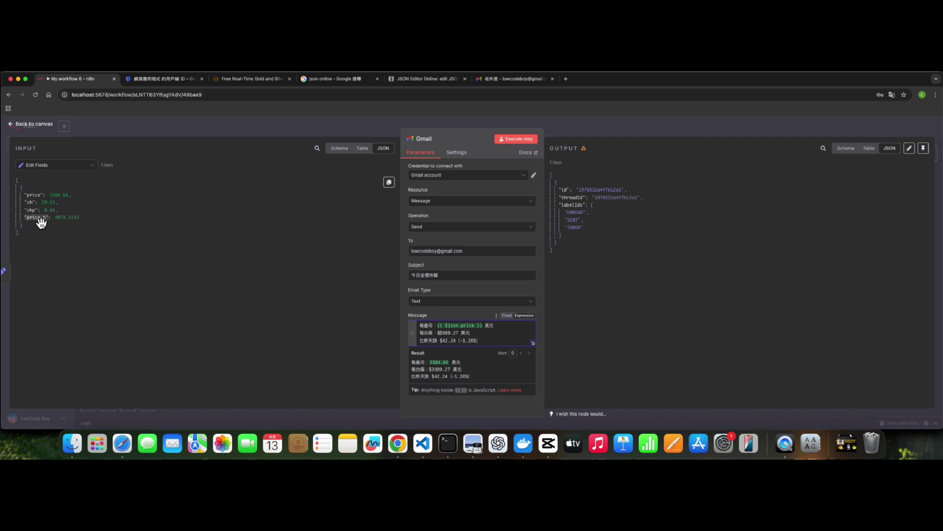
{"action": "left_click_drag", "start_coordinate": [39, 220], "coordinate": [447, 339]}
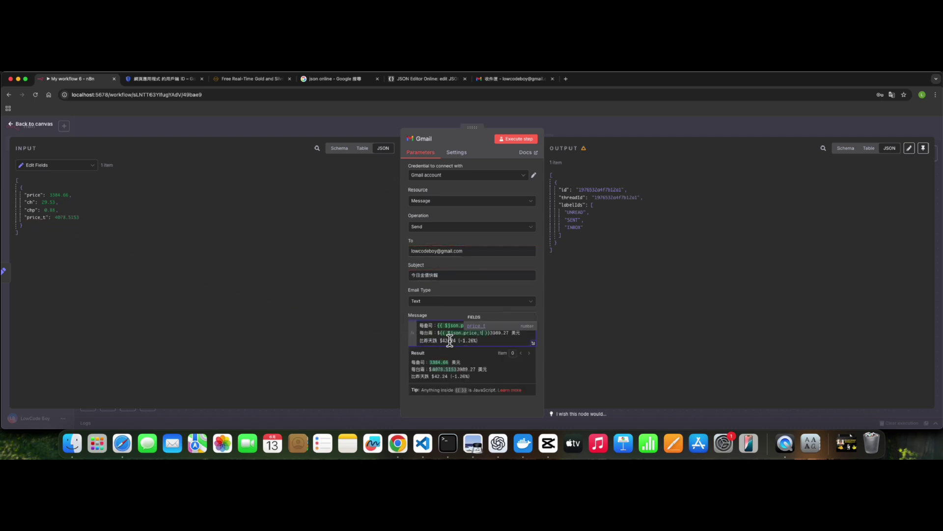
{"action": "left_click", "coordinate": [509, 334]}
{"action": "key", "text": "BackSpace"}
{"action": "key", "text": "BackSpace"}
{"action": "key", "text": "BackSpace"}
{"action": "key", "text": "BackSpace"}
{"action": "key", "text": "BackSpace"}
{"action": "key", "text": "BackSpace"}
{"action": "key", "text": "BackSpace"}
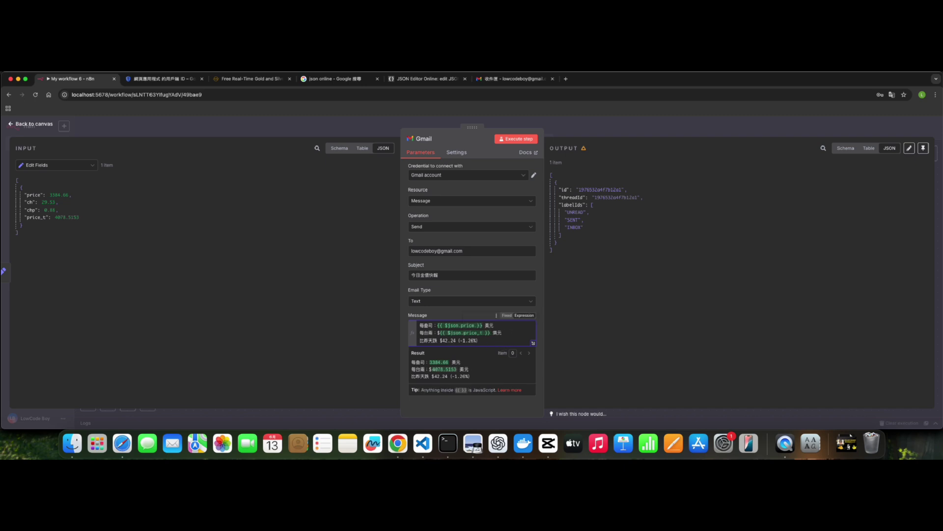
{"action": "left_click", "coordinate": [439, 325]}
{"action": "type", "text": "$"}
Replace the 42.24 change and -1.26 percentage with ch and chp, then resend the email
{"action": "left_click_drag", "start_coordinate": [37, 207], "coordinate": [445, 346]}
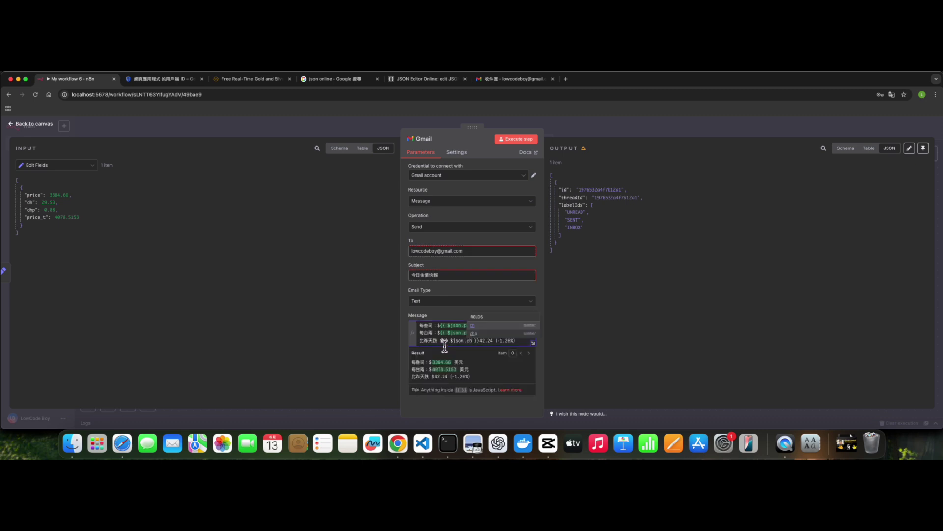
{"action": "left_click", "coordinate": [493, 346]}
{"action": "key", "text": "BackSpace"}
{"action": "key", "text": "BackSpace"}
{"action": "key", "text": "BackSpace"}
{"action": "key", "text": "BackSpace"}
{"action": "key", "text": "BackSpace"}
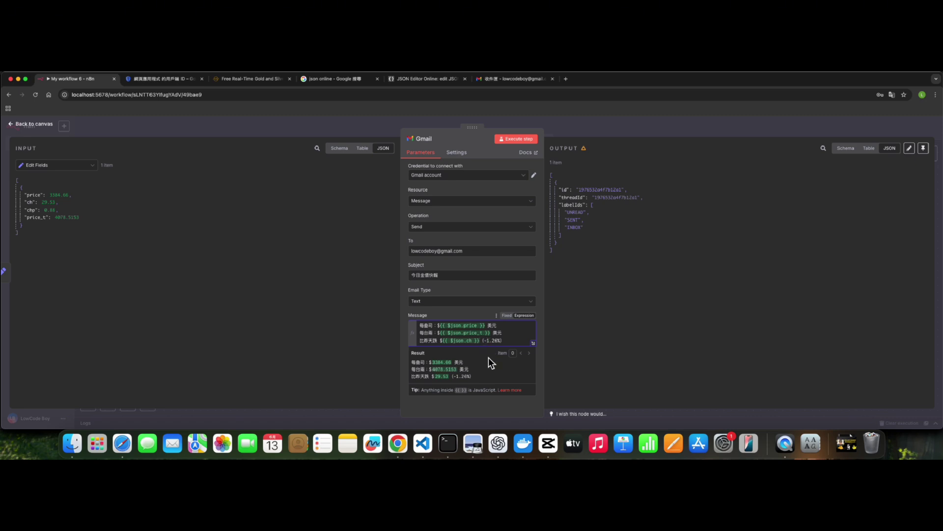
{"action": "left_click", "coordinate": [484, 341]}
{"action": "key", "text": "BackSpace"}
{"action": "left_click_drag", "start_coordinate": [31, 209], "coordinate": [500, 350]}
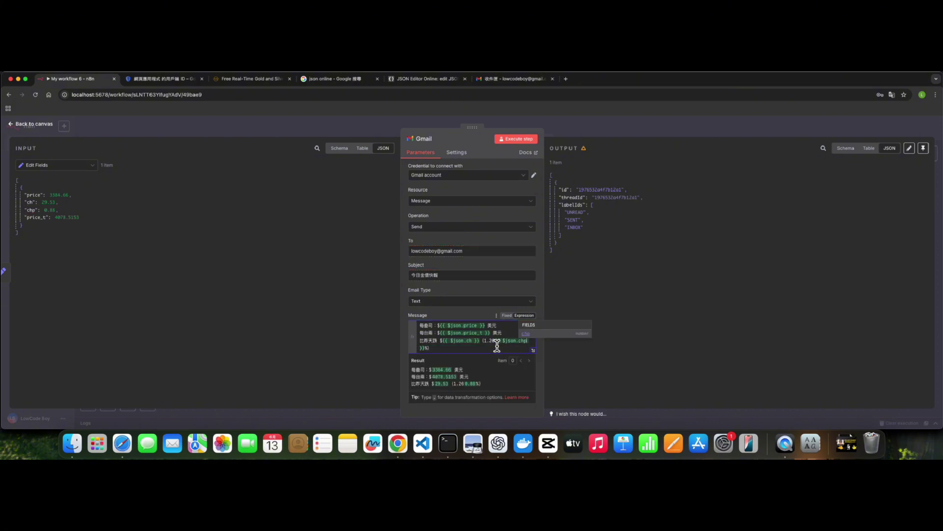
{"action": "left_click", "coordinate": [494, 340]}
{"action": "key", "text": "BackSpace"}
{"action": "key", "text": "BackSpace"}
{"action": "key", "text": "BackSpace"}
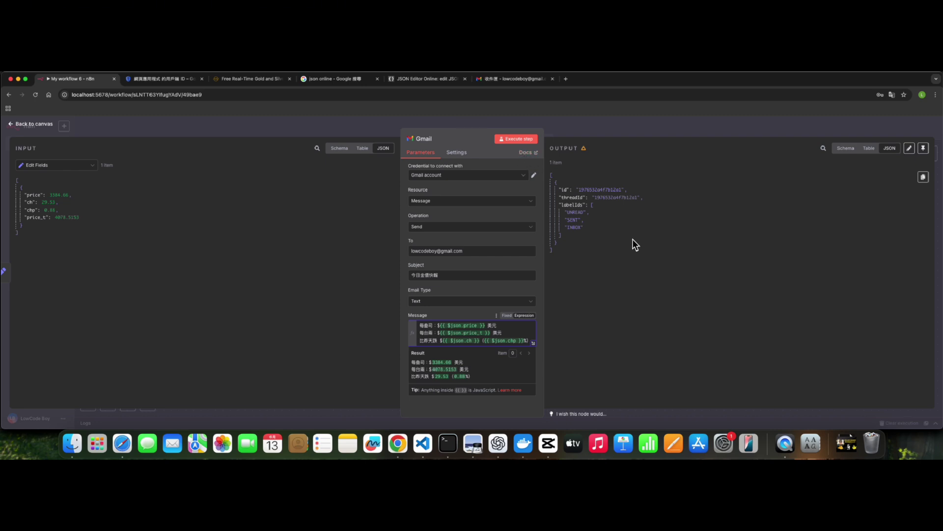
{"action": "left_click", "coordinate": [516, 140]}
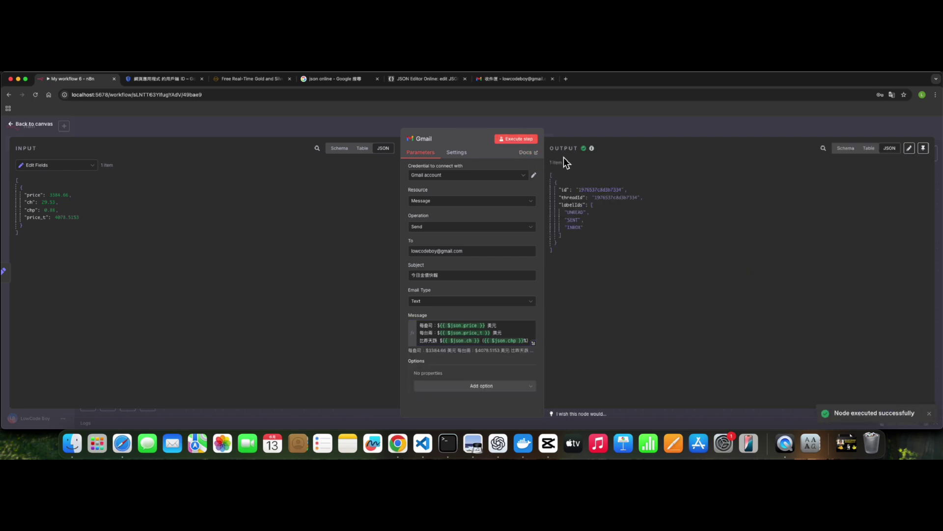
{"action": "left_click", "coordinate": [504, 82]}
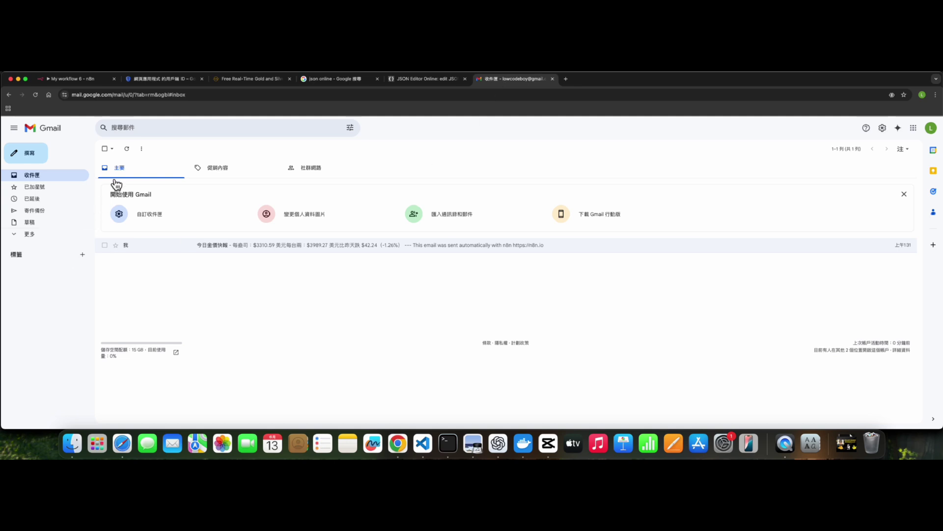
Refresh Gmail, open the new email showing $3384.66 and $29.53 (0.88%), then return to n8n
{"action": "left_click", "coordinate": [130, 150]}
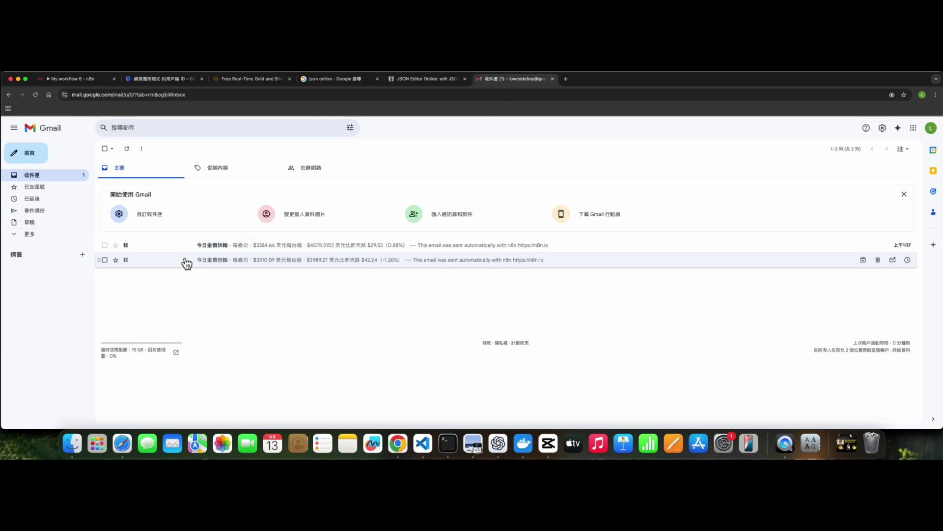
{"action": "left_click", "coordinate": [169, 246]}
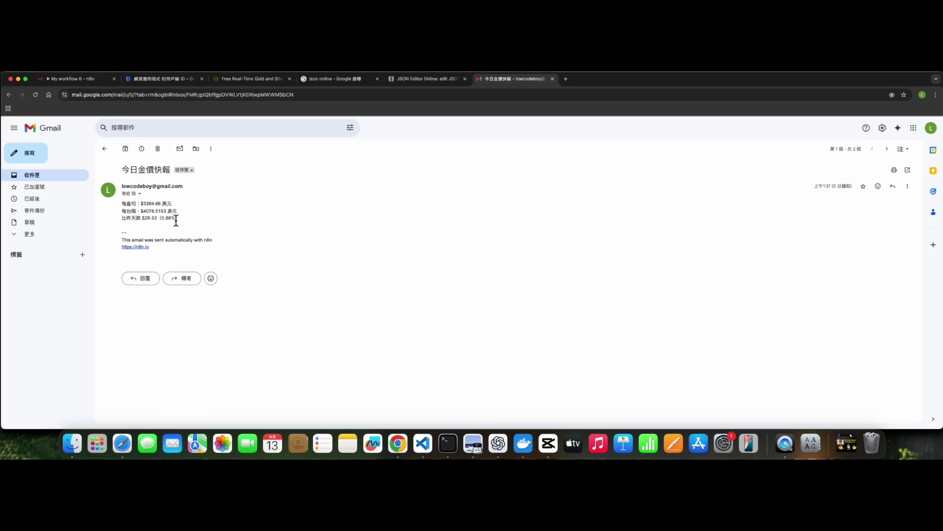
{"action": "left_click", "coordinate": [73, 79]}
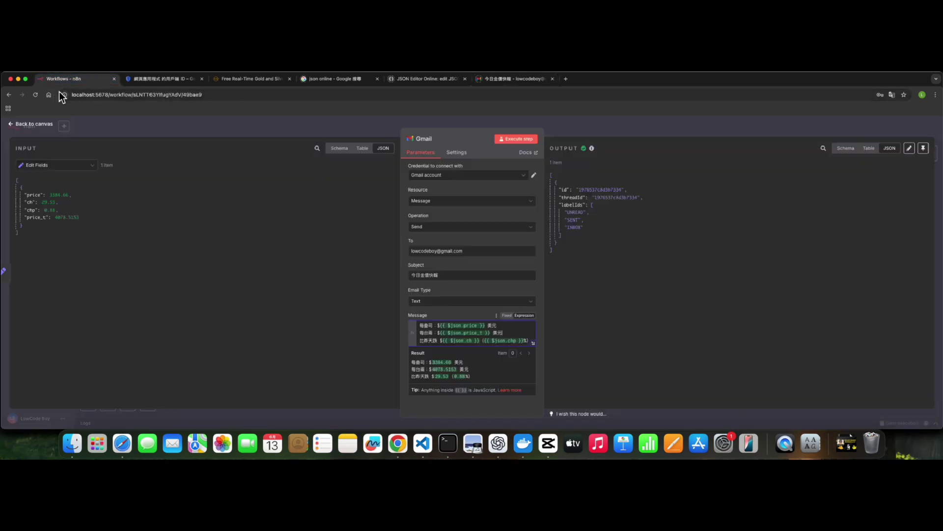
Back on the canvas, shift the Edit Fields and Gmail nodes right to make room
{"action": "left_click", "coordinate": [34, 124]}
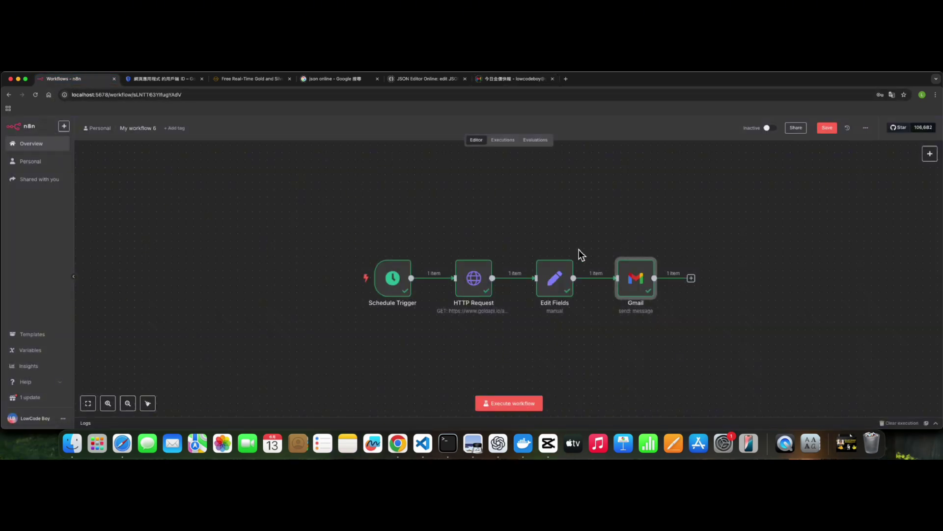
{"action": "mouse_move", "coordinate": [536, 285]}
{"action": "left_click", "coordinate": [574, 275]}
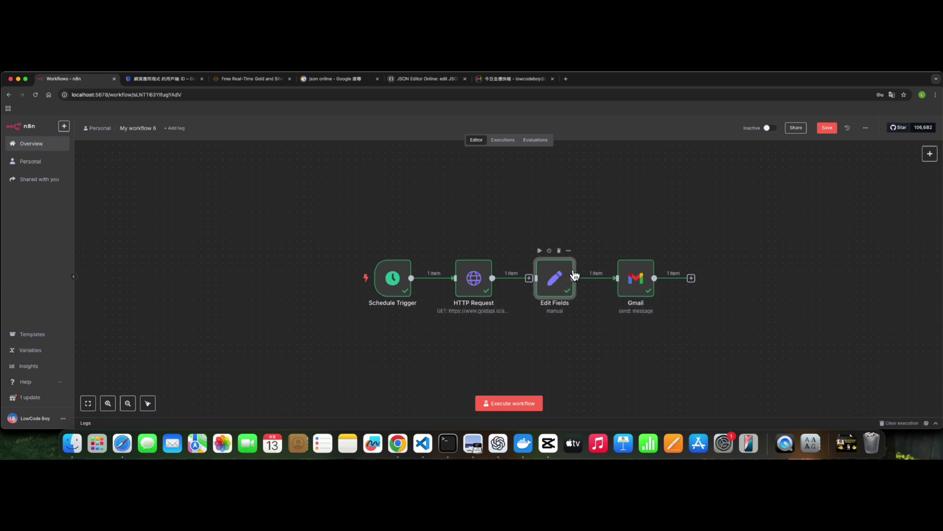
{"action": "left_click_drag", "start_coordinate": [575, 274], "coordinate": [703, 279]}
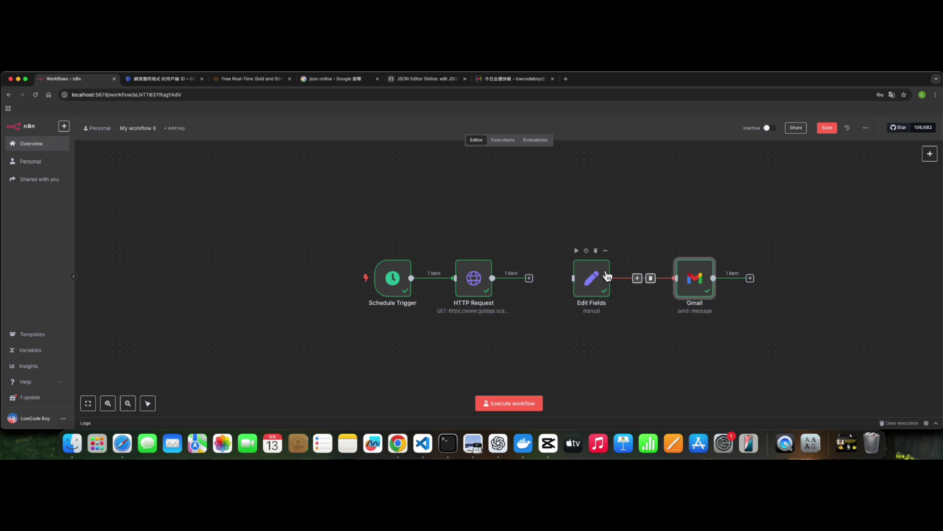
{"action": "left_click_drag", "start_coordinate": [607, 275], "coordinate": [637, 275]}
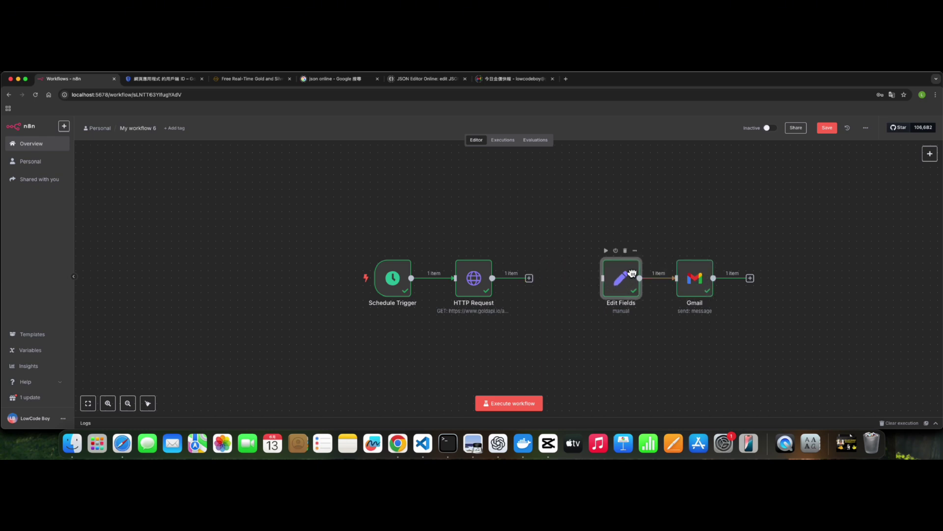
Insert an If node from the Flow category after HTTP Request
{"action": "left_click", "coordinate": [534, 281]}
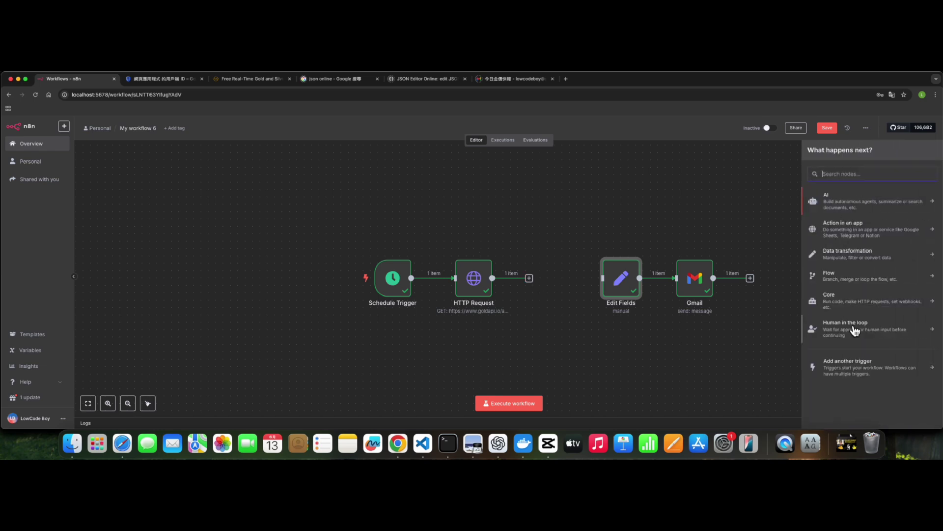
{"action": "left_click", "coordinate": [855, 279]}
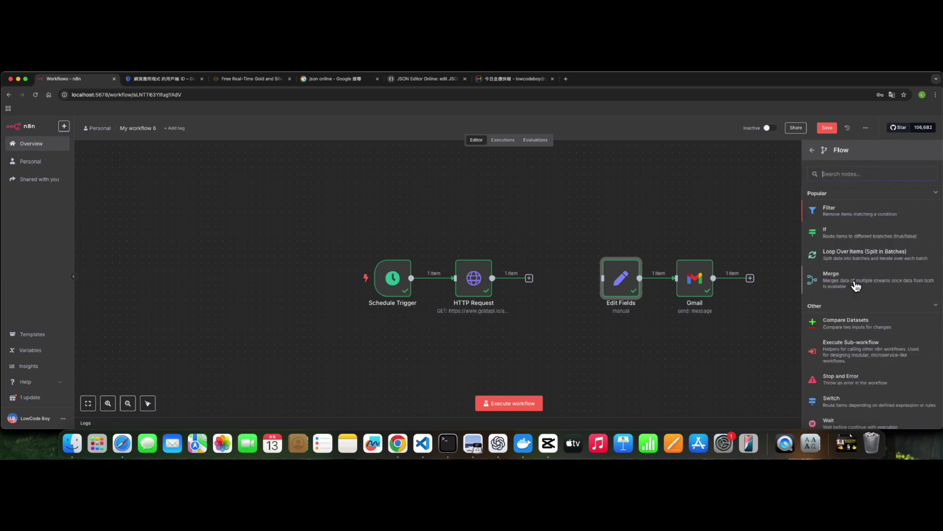
{"action": "left_click", "coordinate": [857, 242]}
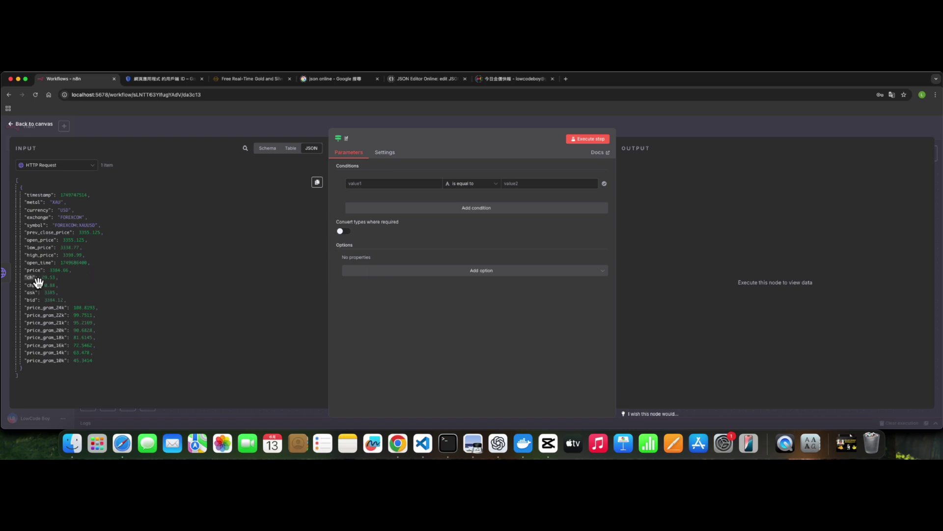
Set the If condition to {{ $json.ch }} is greater than 0, then return to the canvas
{"action": "left_click_drag", "start_coordinate": [38, 282], "coordinate": [381, 189]}
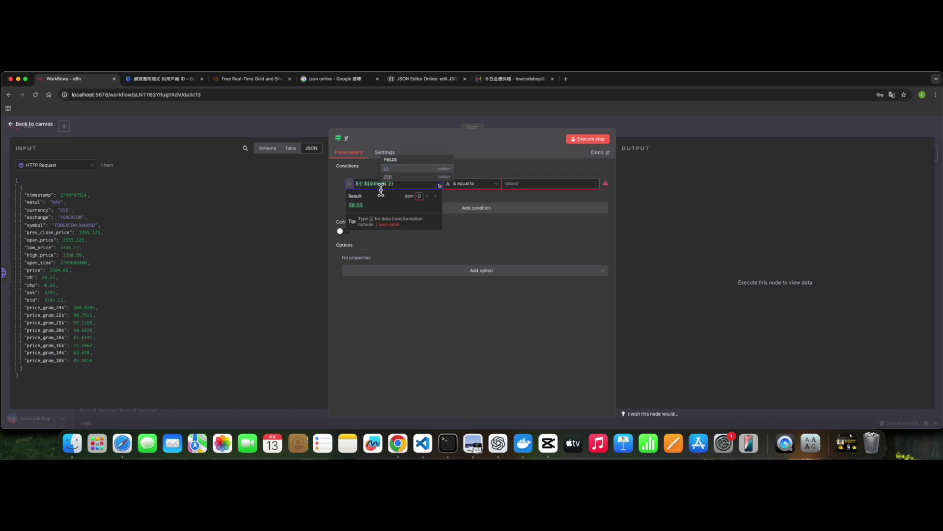
{"action": "left_click", "coordinate": [482, 191]}
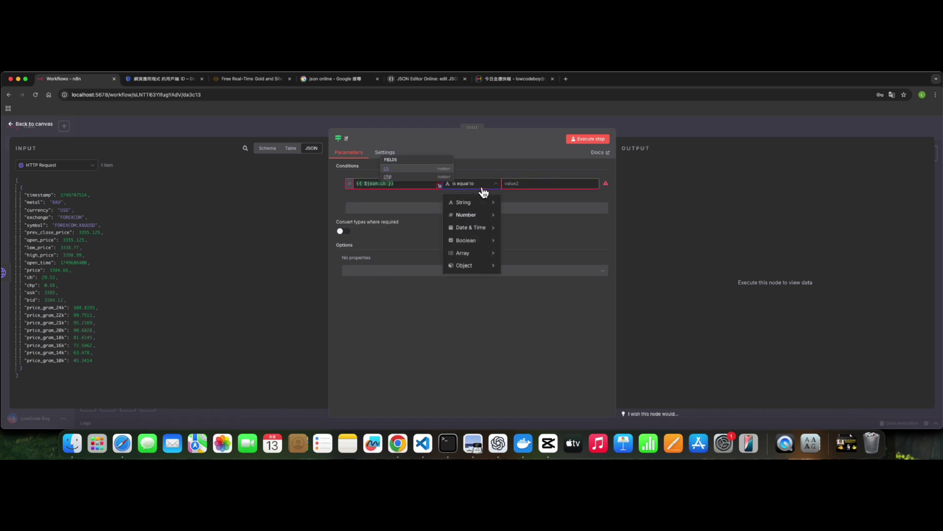
{"action": "mouse_move", "coordinate": [478, 217]}
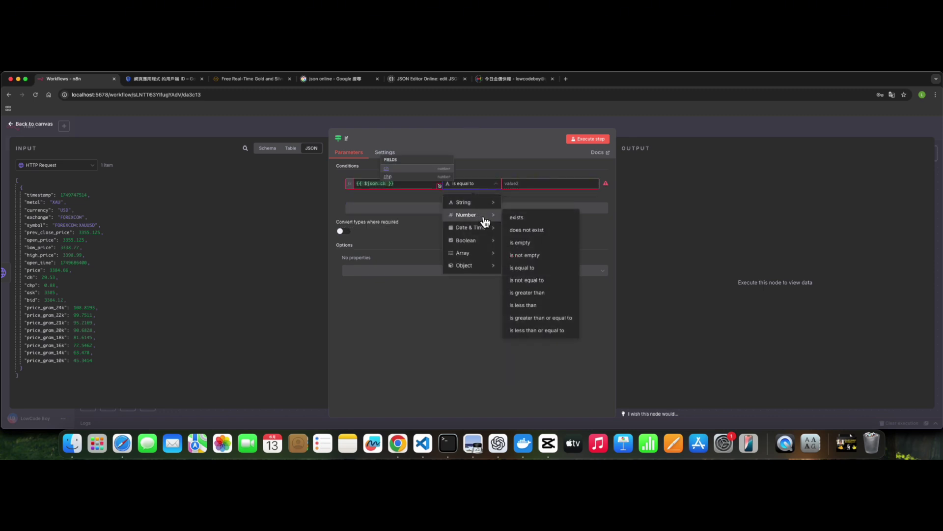
{"action": "left_click", "coordinate": [530, 293]}
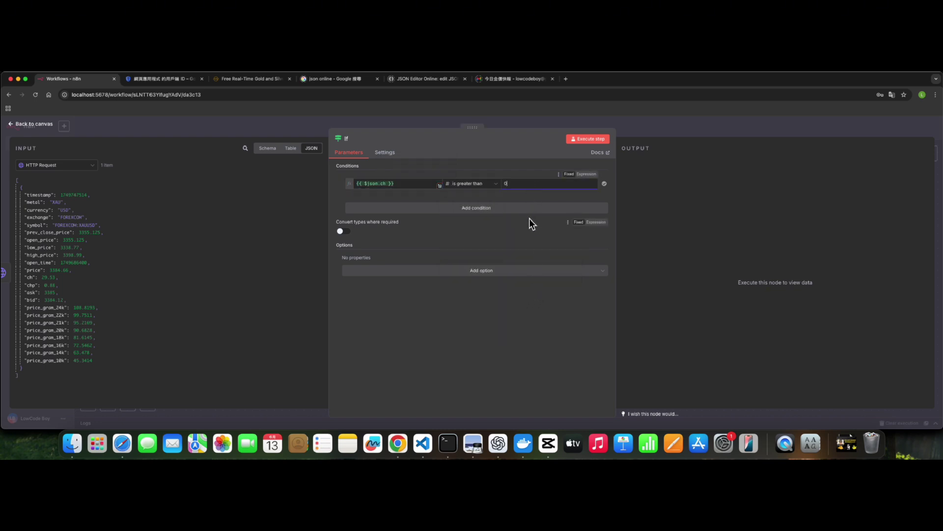
{"action": "left_click", "coordinate": [37, 126]}
Move Edit Fields and Gmail further right and wire the If true output into Edit Fields
{"action": "scroll", "coordinate": [521, 231], "scroll_direction": "right", "scroll_amount": 3}
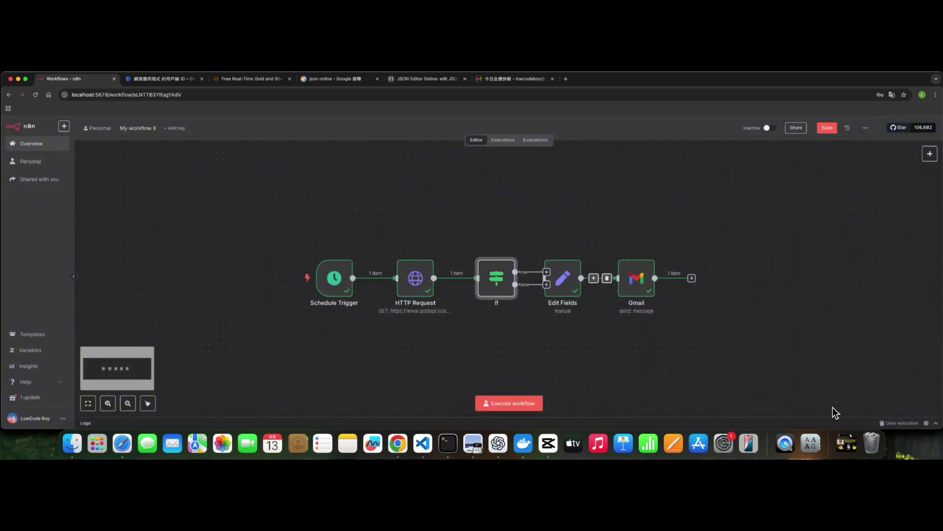
{"action": "left_click_drag", "start_coordinate": [689, 361], "coordinate": [603, 275]}
{"action": "left_click_drag", "start_coordinate": [662, 276], "coordinate": [736, 274]}
{"action": "left_click_drag", "start_coordinate": [592, 278], "coordinate": [636, 278]}
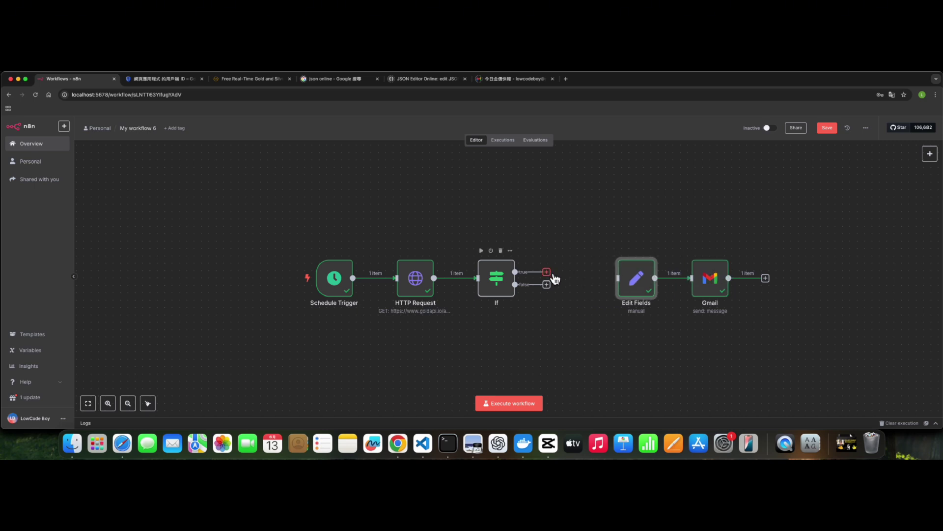
{"action": "left_click_drag", "start_coordinate": [605, 277], "coordinate": [615, 278]}
Add a String field named ch_text to Edit Fields and copy 比昨天跌 from the slide
{"action": "double_click", "coordinate": [635, 281]}
{"action": "scroll", "coordinate": [472, 310], "scroll_direction": "down", "scroll_amount": 2}
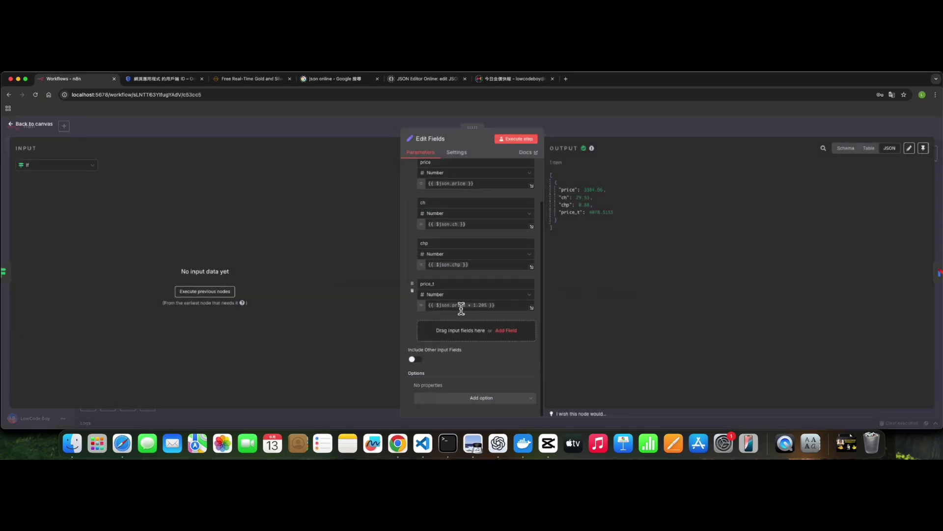
{"action": "left_click", "coordinate": [506, 331]}
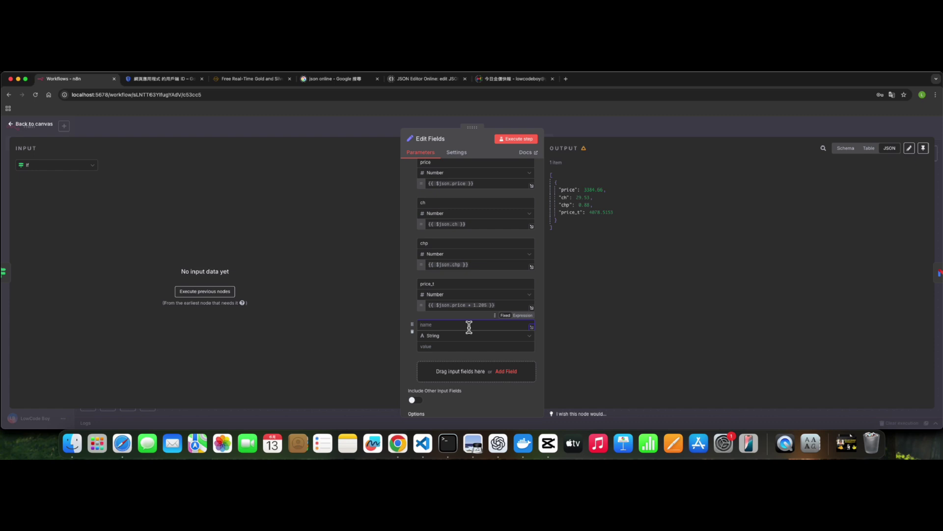
{"action": "type", "text": "ch_text"}
{"action": "left_click", "coordinate": [455, 346]}
{"action": "left_click", "coordinate": [473, 443]}
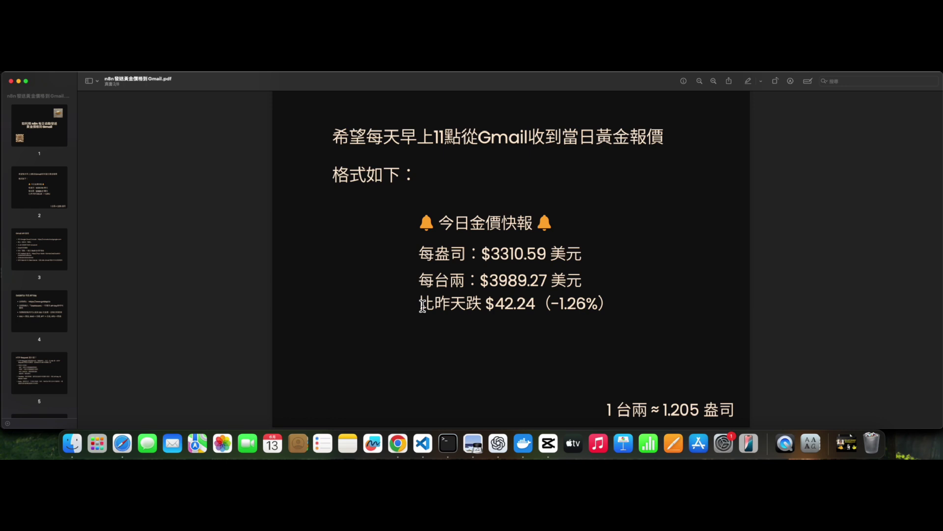
{"action": "left_click_drag", "start_coordinate": [422, 306], "coordinate": [478, 311]}
{"action": "key", "text": "super+c"}
Paste 比昨天跌 into the ch_text value and change 跌 to 漲
{"action": "key", "text": "super+Tab"}
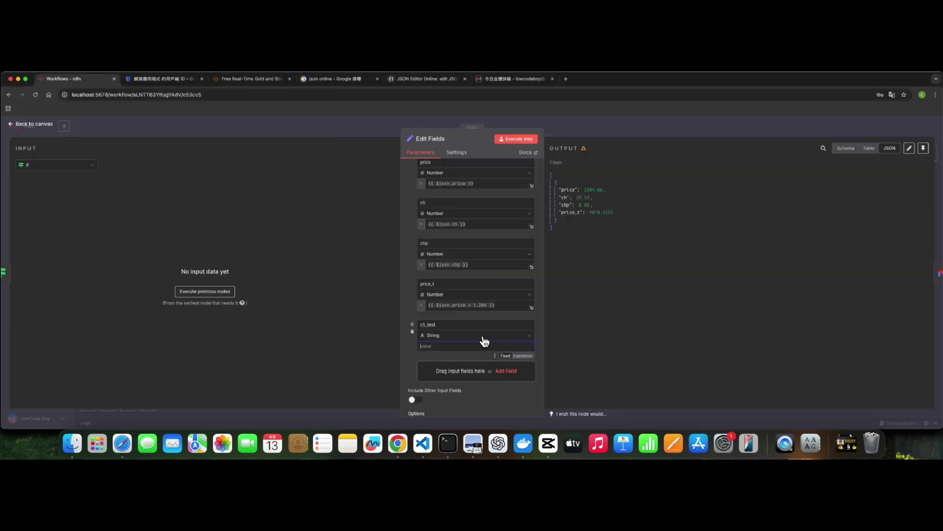
{"action": "key", "text": "super+v"}
{"action": "key", "text": "Caps_Lock"}
{"action": "type", "text": "ㄓ"}
{"action": "key", "text": "Down"}
{"action": "type", "text": "漲"}
Load the input data and append the ch value with a $ prefix after 比昨天漲
{"action": "left_click", "coordinate": [216, 293]}
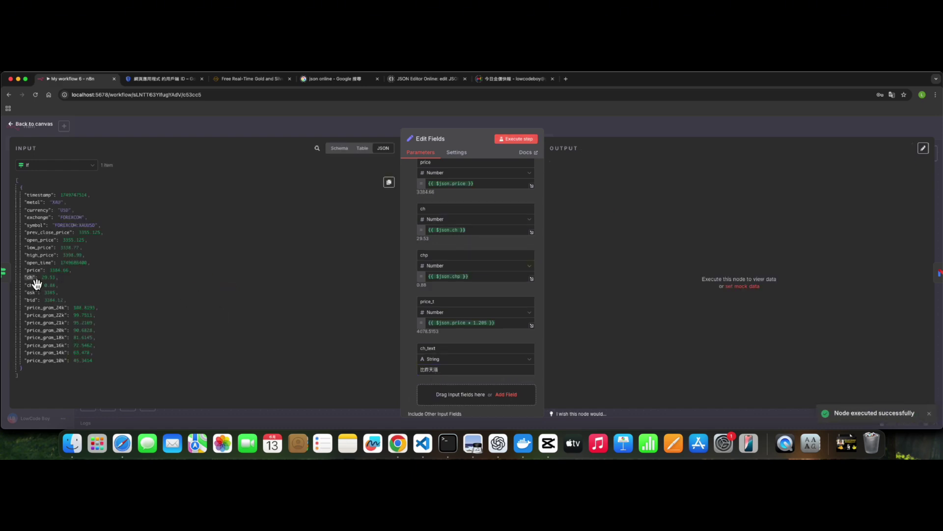
{"action": "left_click_drag", "start_coordinate": [37, 284], "coordinate": [448, 375]}
{"action": "scroll", "coordinate": [469, 376], "scroll_direction": "down", "scroll_amount": 1}
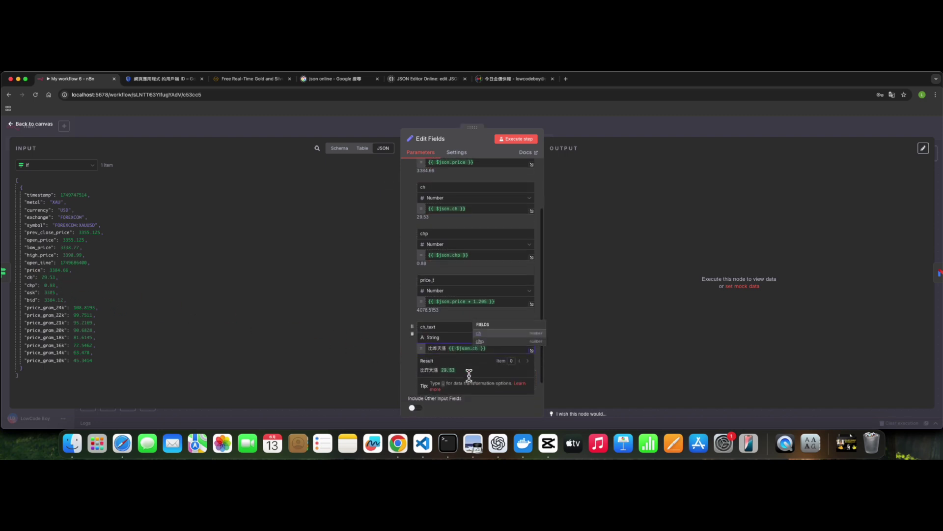
{"action": "left_click", "coordinate": [450, 351]}
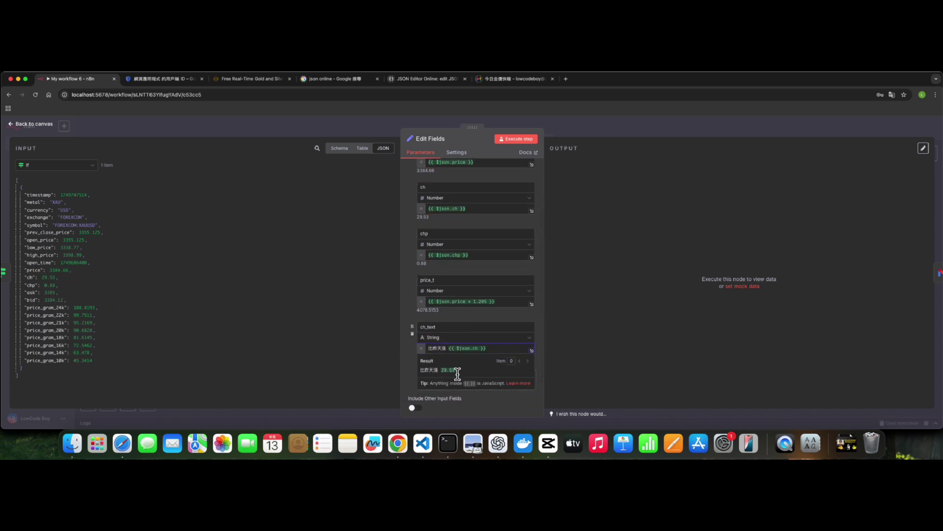
{"action": "type", "text": "$"}
{"action": "left_click", "coordinate": [473, 443]}
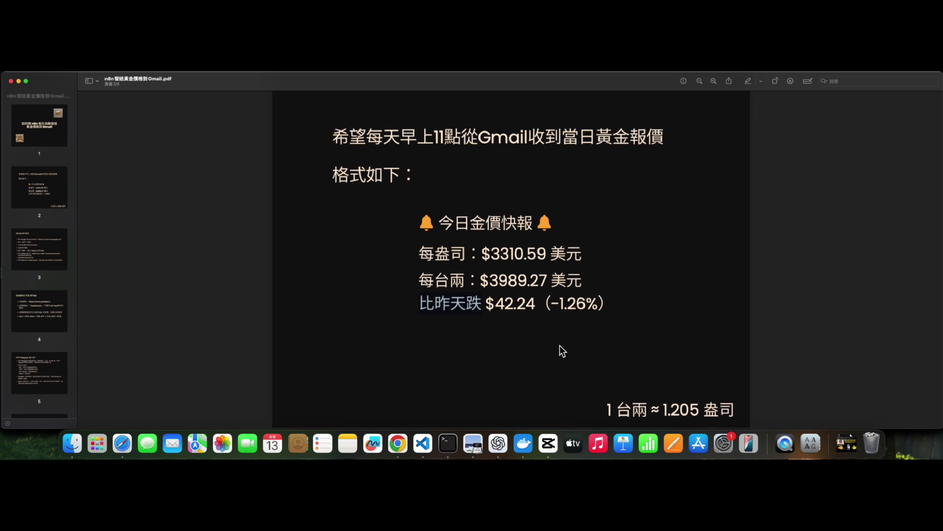
{"action": "left_click", "coordinate": [405, 445]}
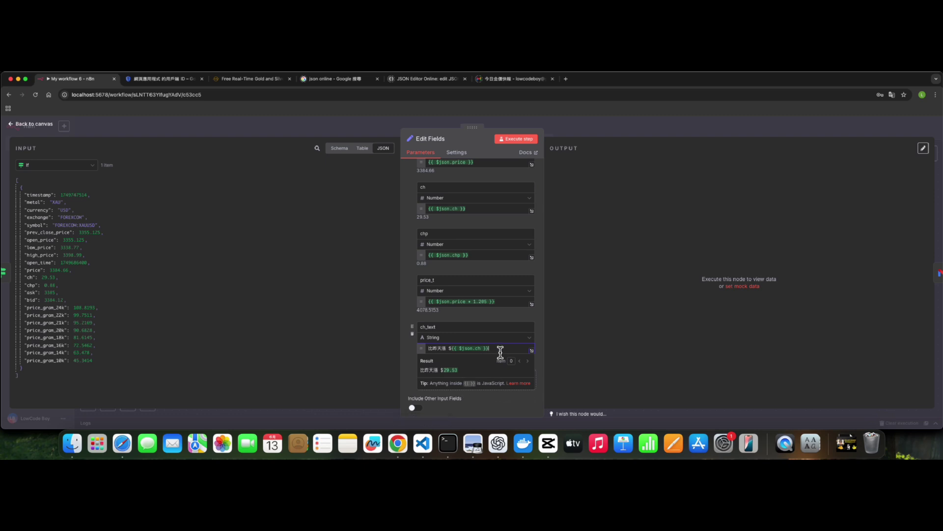
Append ({{ $json.chp }}%) to the ch_text expression so it previews 比昨天漲 $29.53 (0.88%)
{"action": "left_click", "coordinate": [533, 351]}
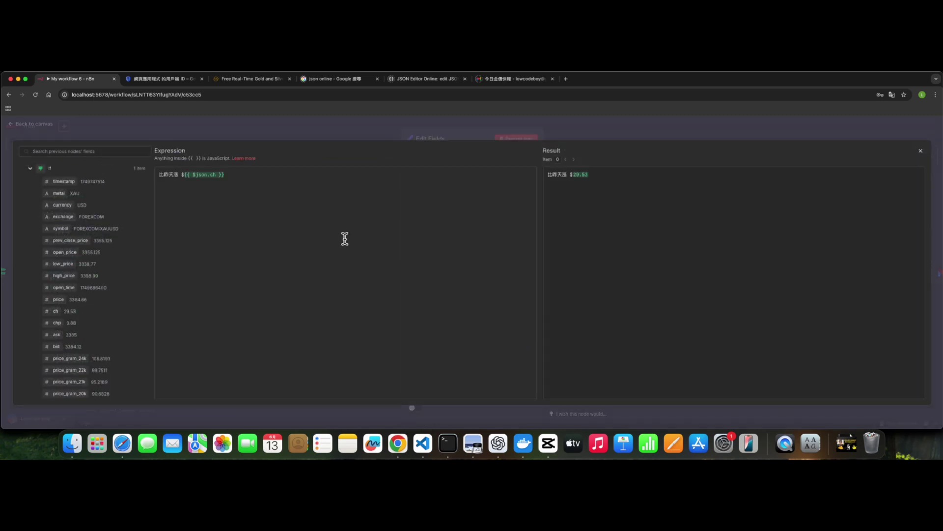
{"action": "left_click", "coordinate": [274, 192]}
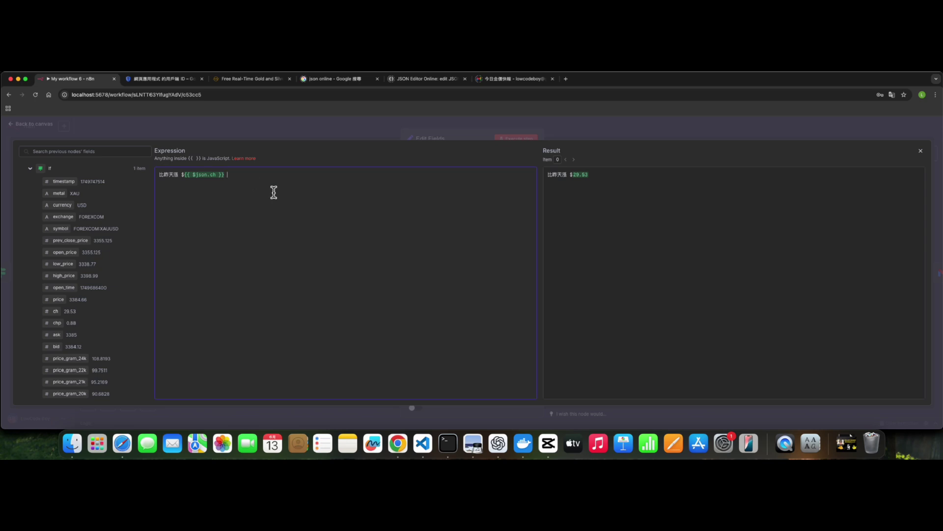
{"action": "type", "text": "()"}
{"action": "left_click_drag", "start_coordinate": [61, 326], "coordinate": [66, 325]}
{"action": "mouse_move", "coordinate": [238, 190]}
{"action": "left_mouse_down"}
{"action": "mouse_move", "coordinate": [228, 179]}
{"action": "mouse_move", "coordinate": [241, 194]}
{"action": "left_mouse_up"}
{"action": "left_click", "coordinate": [234, 181]}
{"action": "key", "text": "BackSpace"}
{"action": "type", "text": ")"}
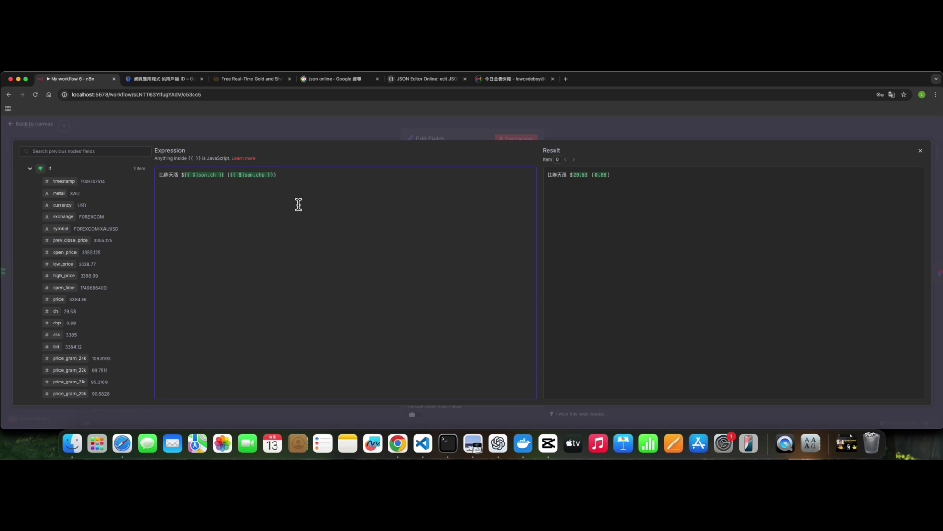
{"action": "type", "text": "%"}
{"action": "left_click", "coordinate": [31, 124]}
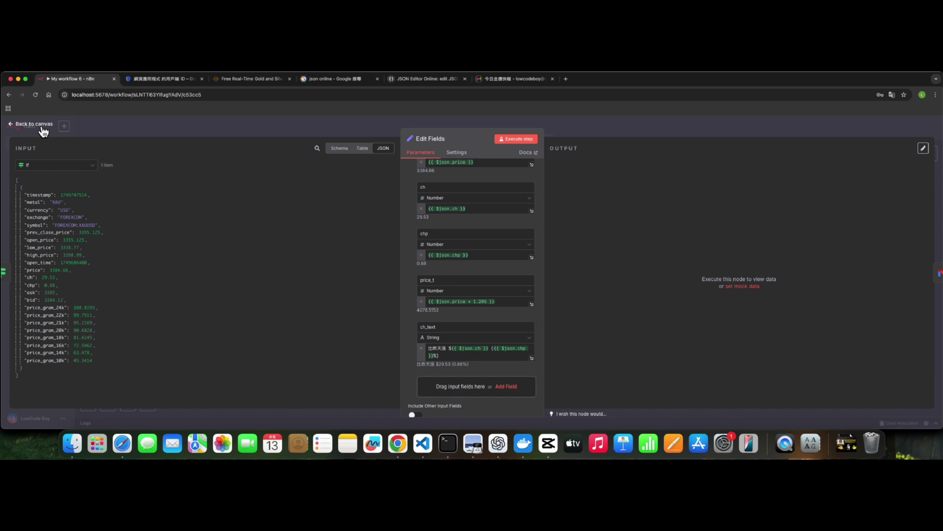
Open the Gmail node and run the earlier nodes to load Edit Fields output
{"action": "left_click", "coordinate": [42, 127]}
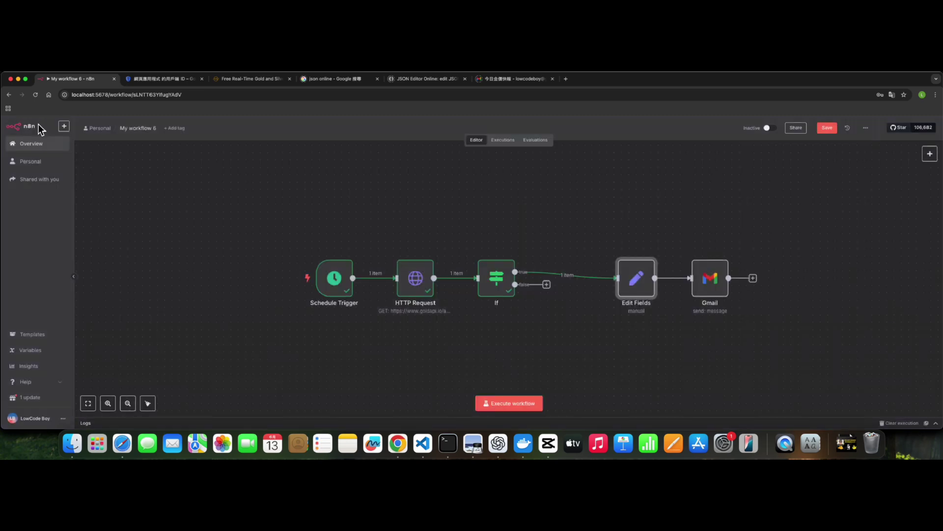
{"action": "scroll", "coordinate": [570, 241], "scroll_direction": "right", "scroll_amount": 5}
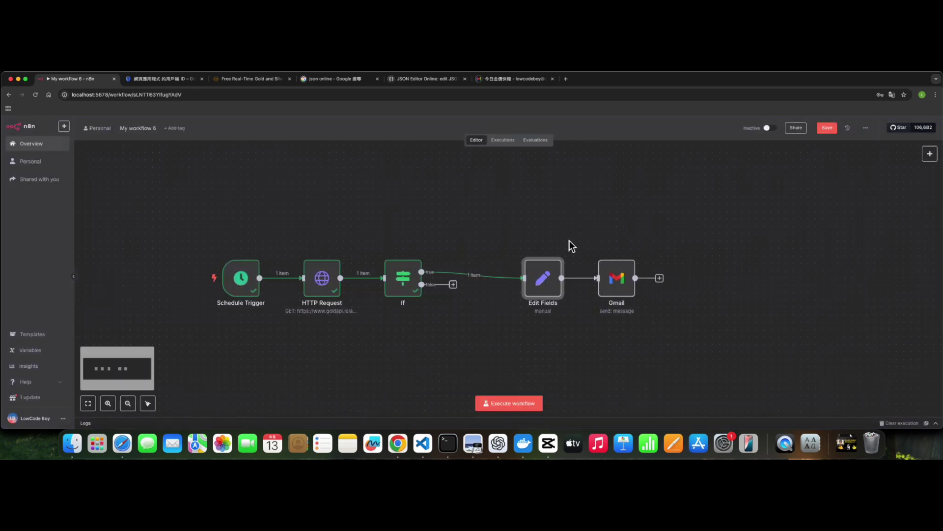
{"action": "scroll", "coordinate": [569, 240], "scroll_direction": "right", "scroll_amount": 1}
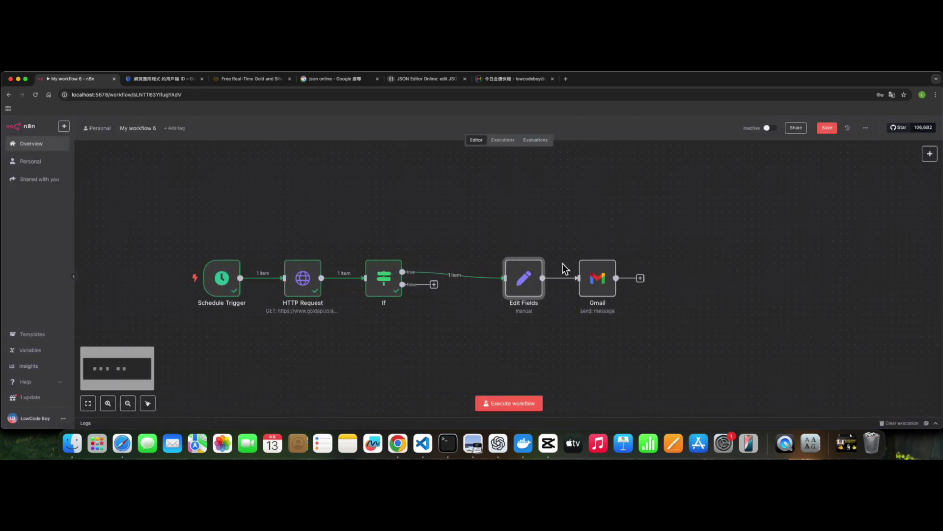
{"action": "left_click", "coordinate": [600, 287]}
{"action": "double_click", "coordinate": [600, 287]}
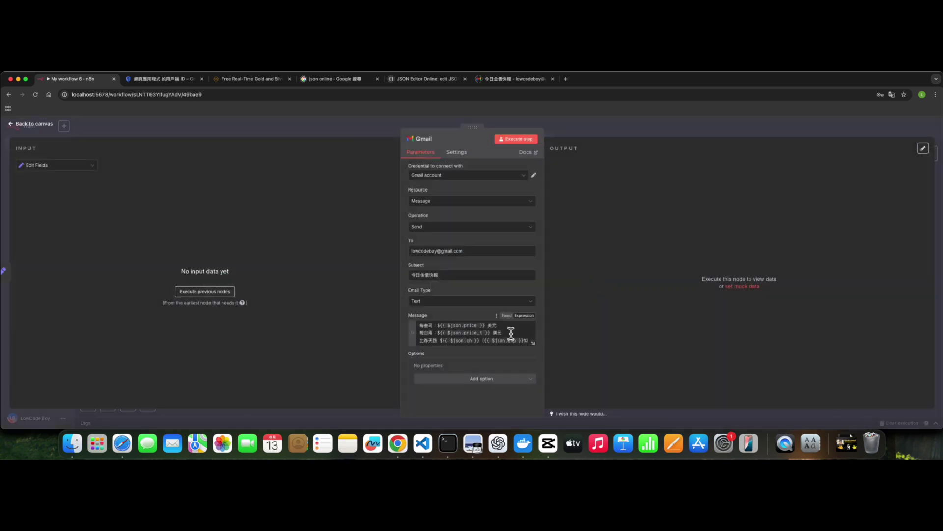
{"action": "left_click", "coordinate": [205, 290]}
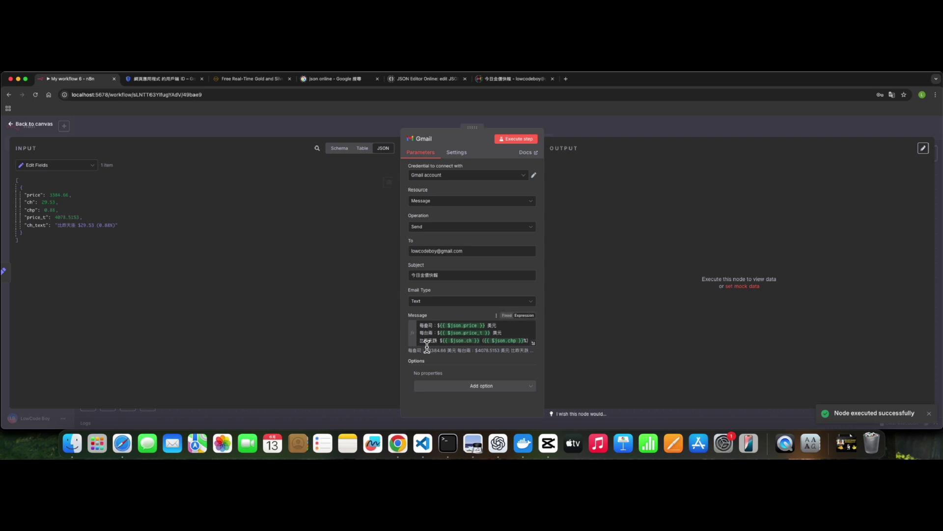
Replace the message's third line with {{ $json.ch_text }} and send a test email
{"action": "left_click", "coordinate": [533, 343]}
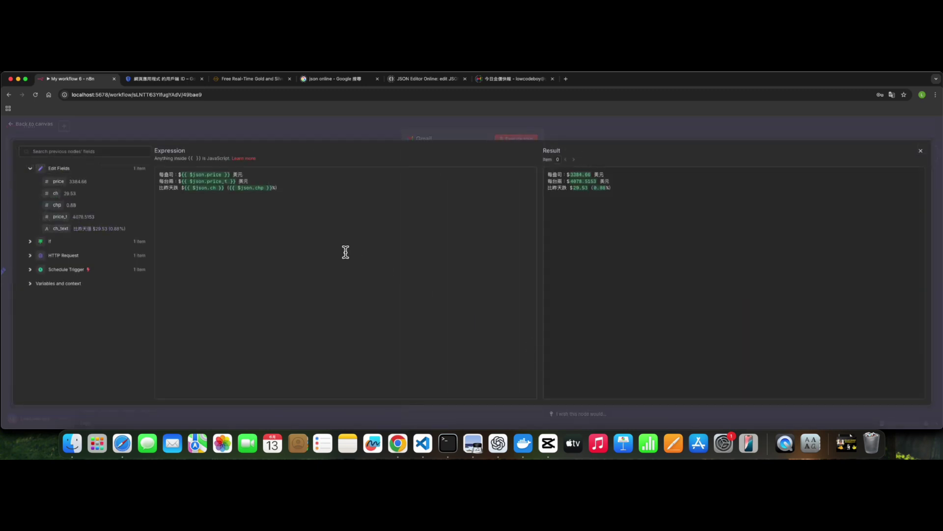
{"action": "key", "text": "Return"}
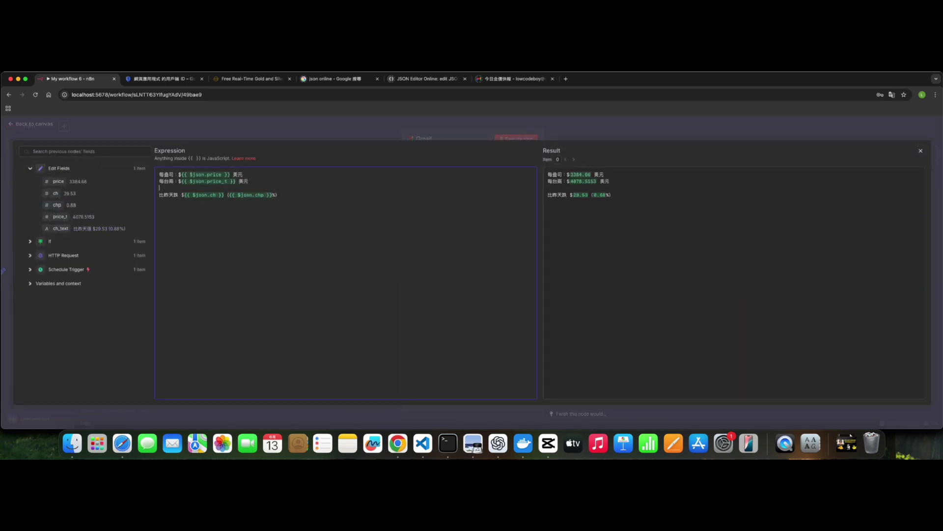
{"action": "left_click_drag", "start_coordinate": [66, 236], "coordinate": [174, 189]}
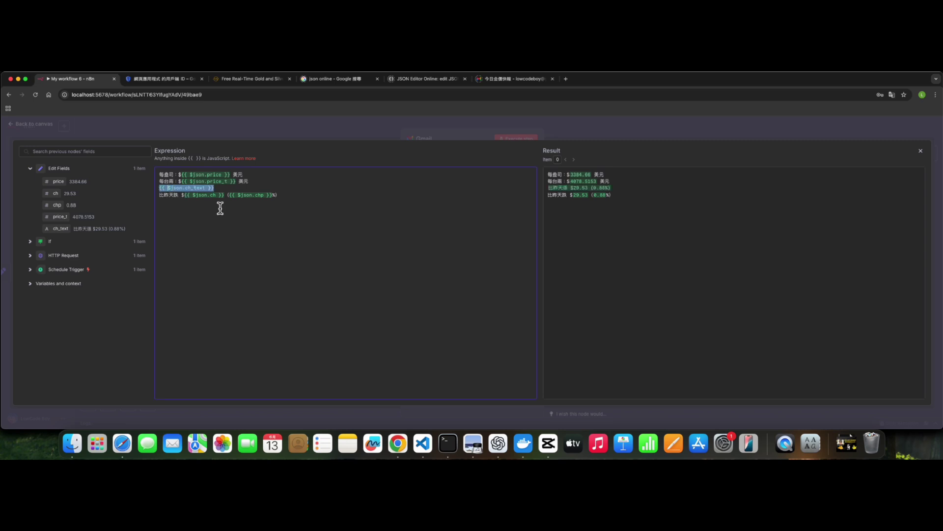
{"action": "left_click", "coordinate": [292, 199]}
{"action": "key", "text": "BackSpace"}
{"action": "key", "text": "BackSpace"}
{"action": "key", "text": "BackSpace"}
{"action": "key", "text": "BackSpace"}
{"action": "key", "text": "BackSpace"}
{"action": "key", "text": "BackSpace"}
{"action": "key", "text": "BackSpace"}
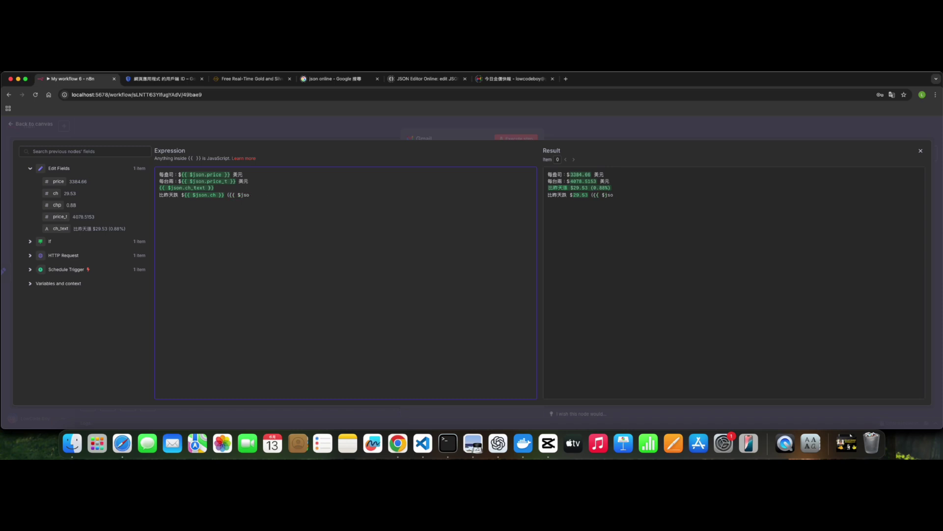
{"action": "key", "text": "BackSpace"}
{"action": "key", "text": "BackSpace"}
{"action": "key", "text": "BackSpace"}
{"action": "key", "text": "BackSpace"}
{"action": "key", "text": "BackSpace"}
{"action": "key", "text": "BackSpace"}
{"action": "key", "text": "BackSpace"}
{"action": "key", "text": "BackSpace"}
{"action": "key", "text": "BackSpace"}
{"action": "key", "text": "BackSpace"}
{"action": "key", "text": "BackSpace"}
{"action": "key", "text": "BackSpace"}
{"action": "key", "text": "BackSpace"}
{"action": "key", "text": "BackSpace"}
{"action": "key", "text": "BackSpace"}
{"action": "key", "text": "BackSpace"}
{"action": "key", "text": "BackSpace"}
{"action": "key", "text": "BackSpace"}
{"action": "key", "text": "BackSpace"}
{"action": "key", "text": "BackSpace"}
{"action": "key", "text": "BackSpace"}
{"action": "key", "text": "BackSpace"}
{"action": "key", "text": "BackSpace"}
{"action": "key", "text": "BackSpace"}
{"action": "key", "text": "BackSpace"}
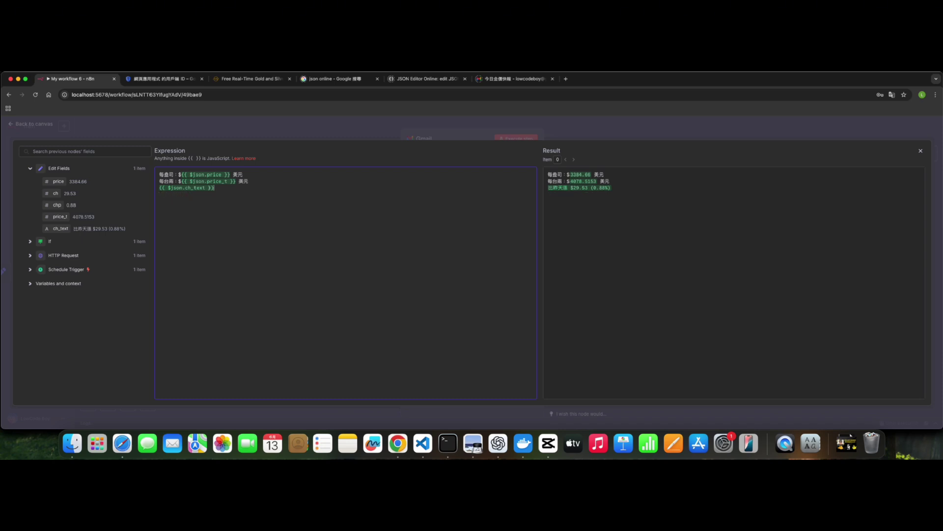
{"action": "left_click", "coordinate": [34, 125]}
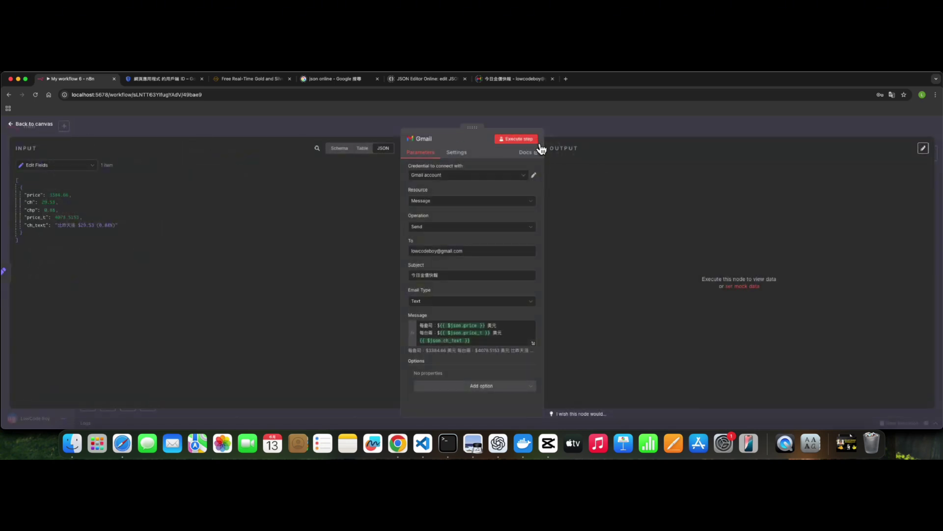
{"action": "left_click", "coordinate": [524, 142]}
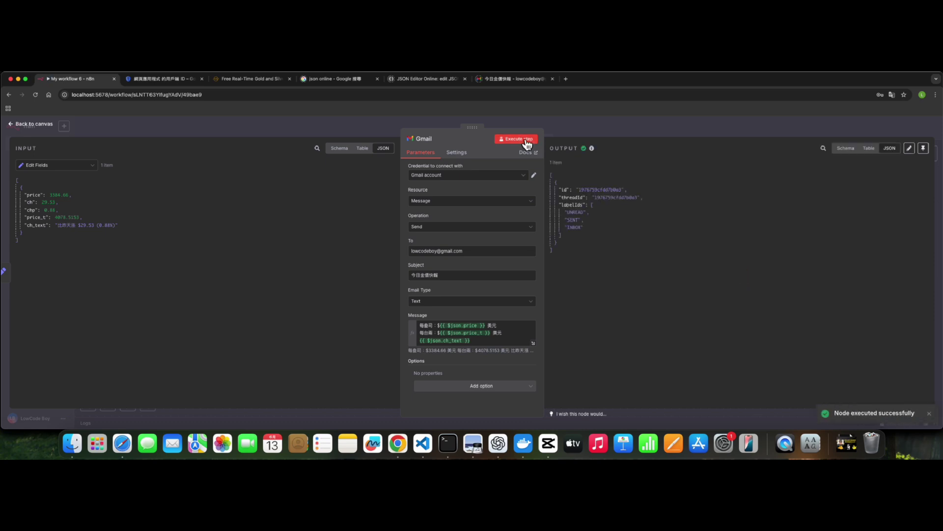
{"action": "left_click", "coordinate": [513, 81]}
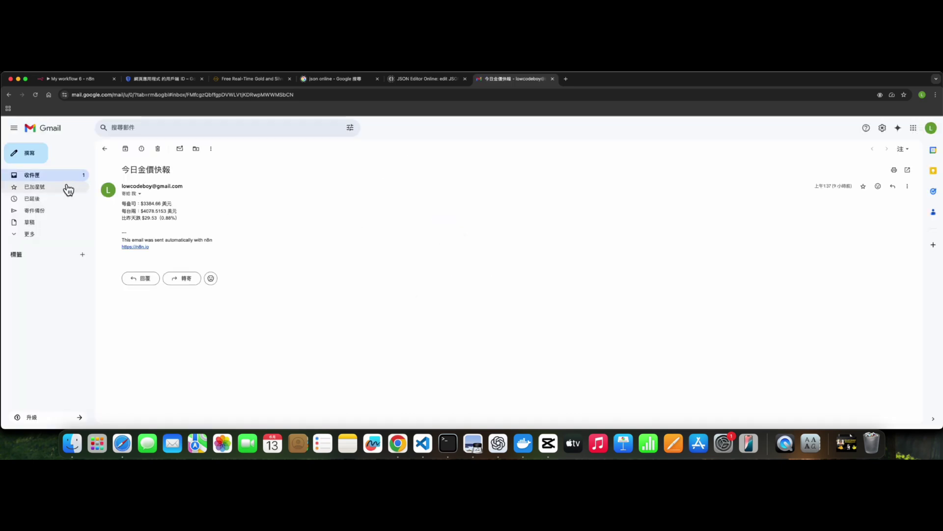
Read the newest 今日金價快報 email's prices and daily change in Gmail, then go back to n8n
{"action": "left_click", "coordinate": [52, 176]}
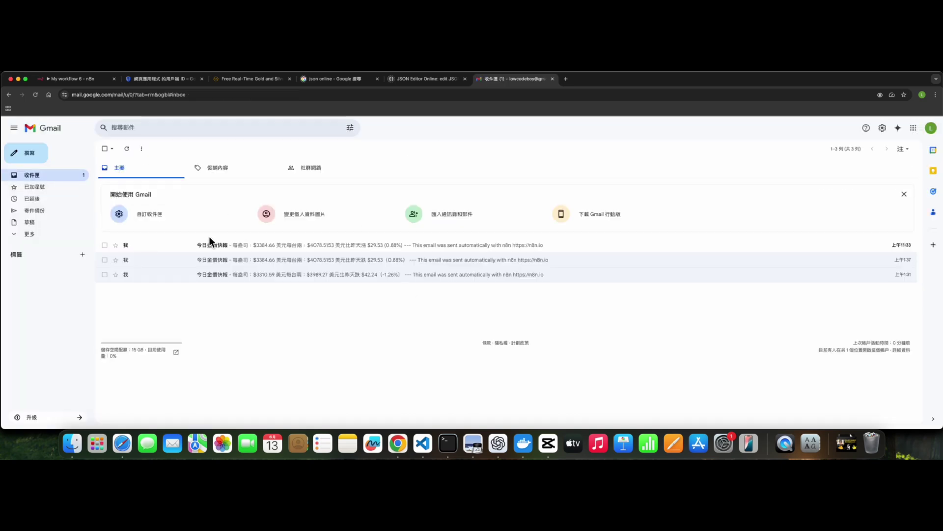
{"action": "left_click", "coordinate": [243, 249]}
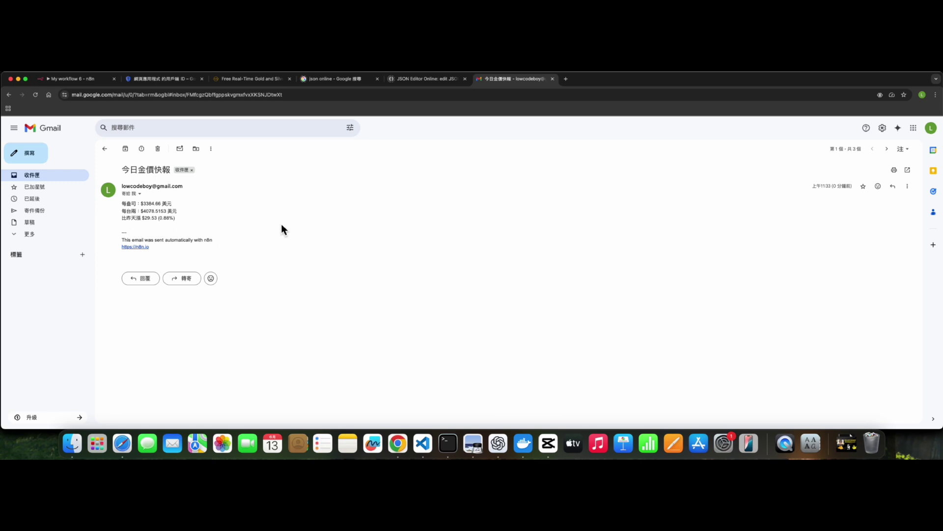
{"action": "left_click", "coordinate": [33, 176]}
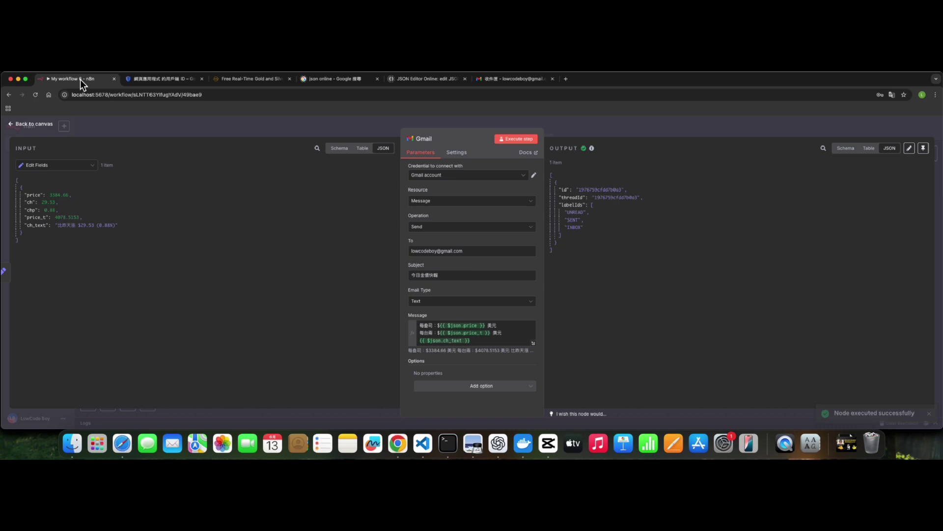
{"action": "left_click", "coordinate": [80, 78]}
Open the HTTP Request node and pin its output data
{"action": "left_click", "coordinate": [34, 124]}
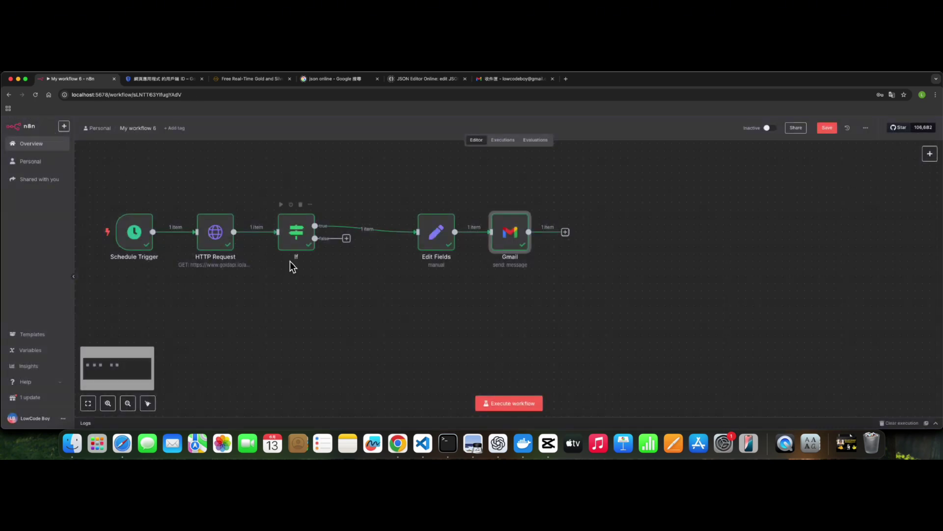
{"action": "scroll", "coordinate": [291, 261], "scroll_direction": "left", "scroll_amount": 1}
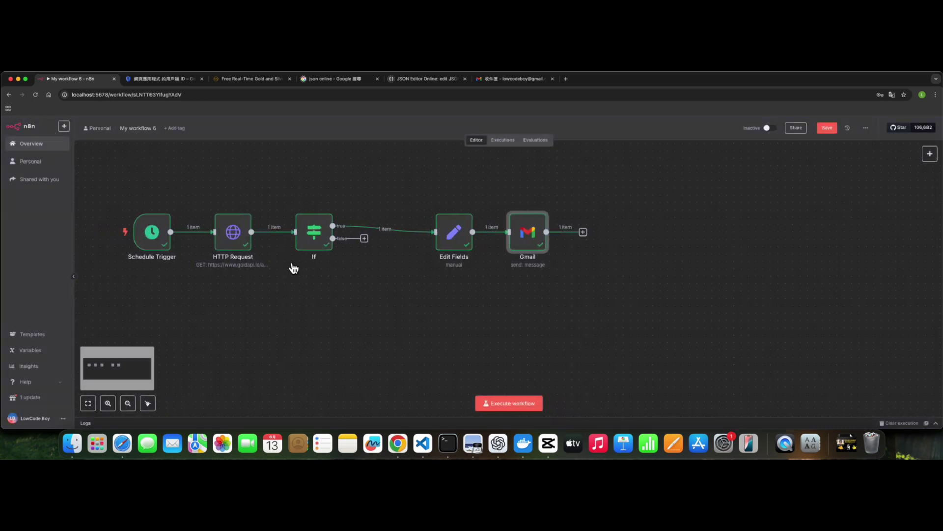
{"action": "double_click", "coordinate": [237, 229]}
{"action": "mouse_move", "coordinate": [762, 227]}
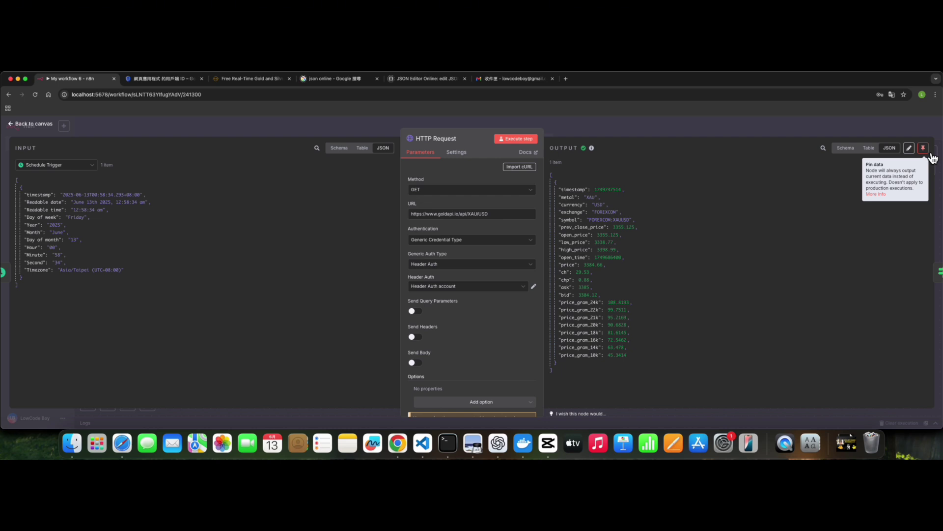
{"action": "left_click", "coordinate": [928, 153]}
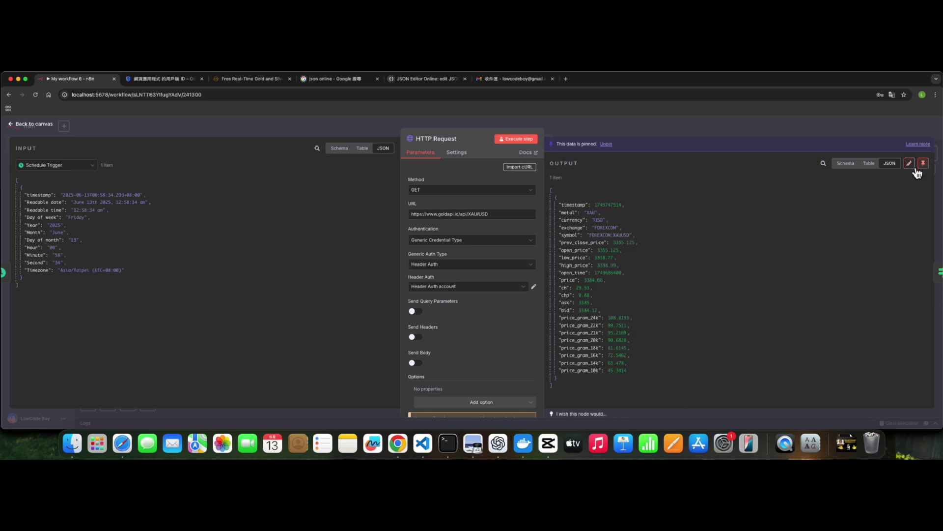
Edit the pinned output so ch and chp are both 0, and save it
{"action": "left_click", "coordinate": [910, 164]}
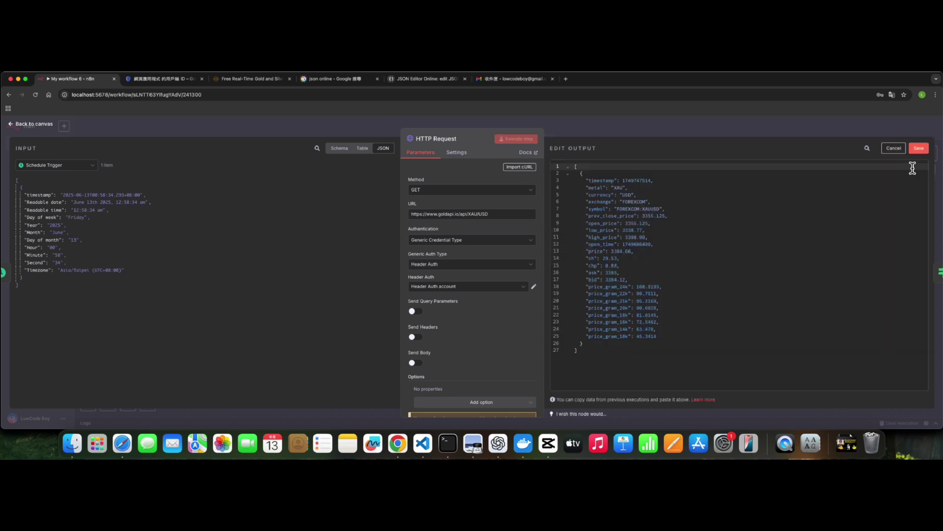
{"action": "left_click", "coordinate": [618, 259]}
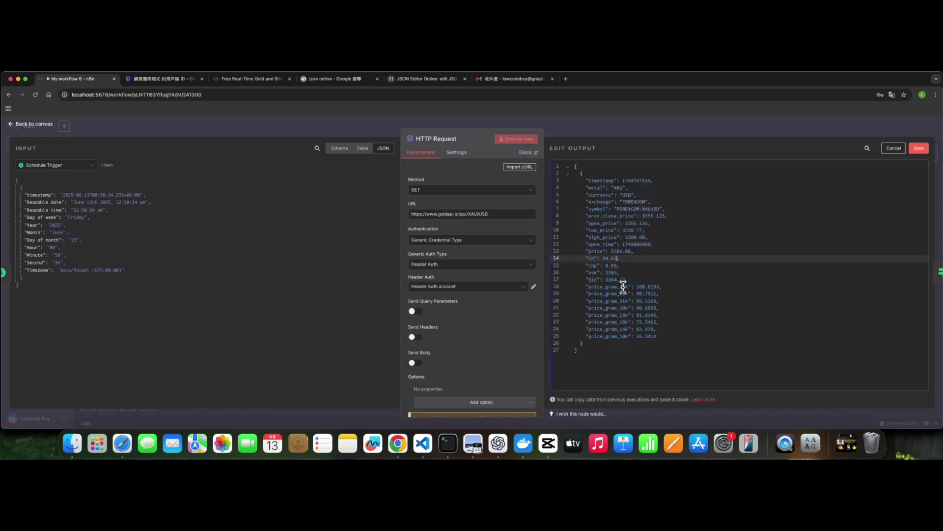
{"action": "key", "text": "BackSpace"}
{"action": "key", "text": "BackSpace"}
{"action": "key", "text": "BackSpace"}
{"action": "key", "text": "BackSpace"}
{"action": "key", "text": "BackSpace"}
{"action": "key", "text": "Down"}
{"action": "key", "text": "Right"}
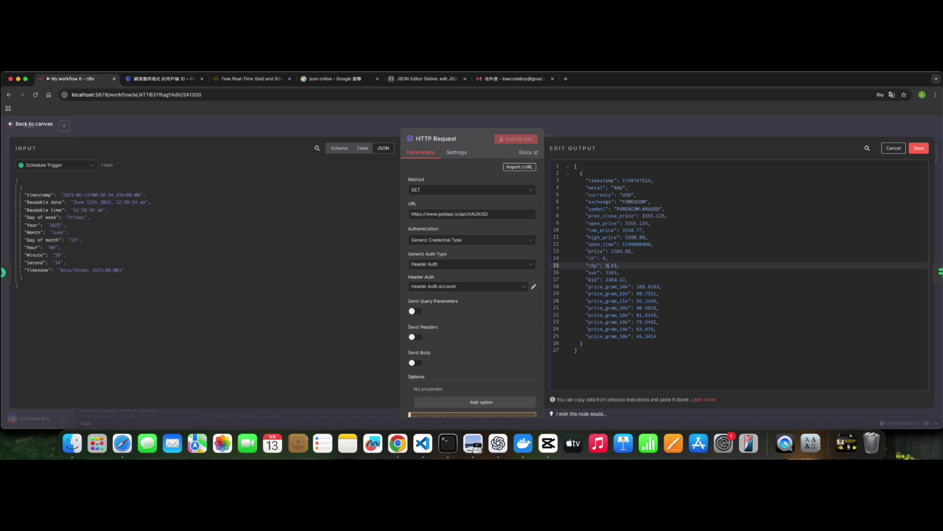
{"action": "key", "text": "BackSpace"}
{"action": "key", "text": "BackSpace"}
{"action": "left_click", "coordinate": [924, 152]}
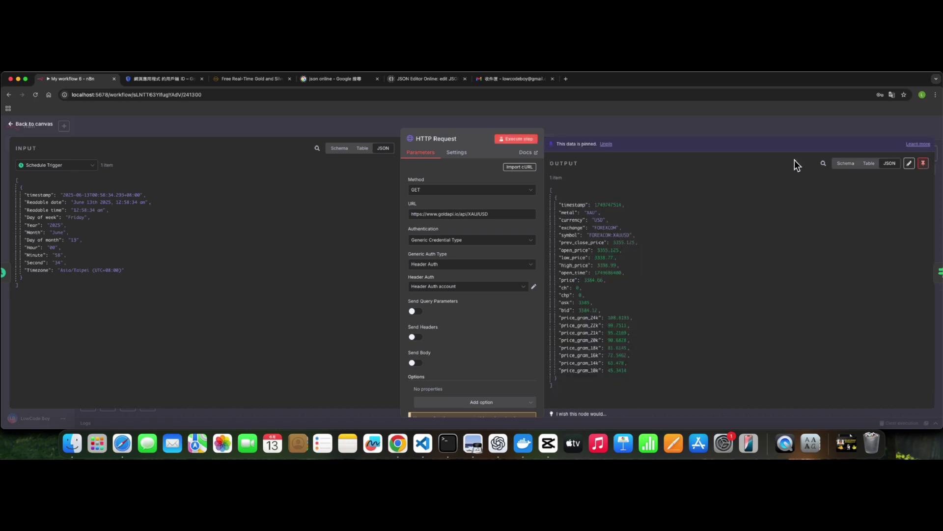
{"action": "left_click", "coordinate": [46, 130]}
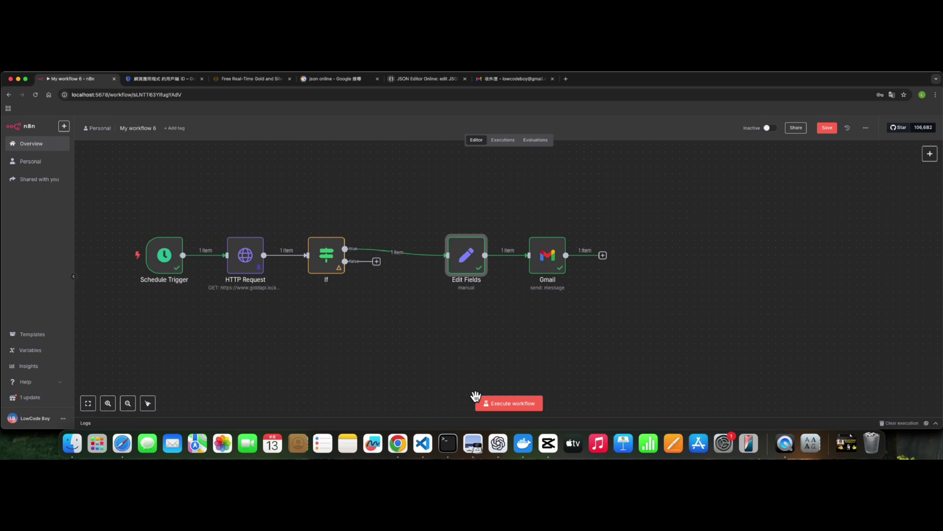
Execute the workflow and confirm the If node sends the 1 item to its false branch
{"action": "left_click", "coordinate": [510, 405]}
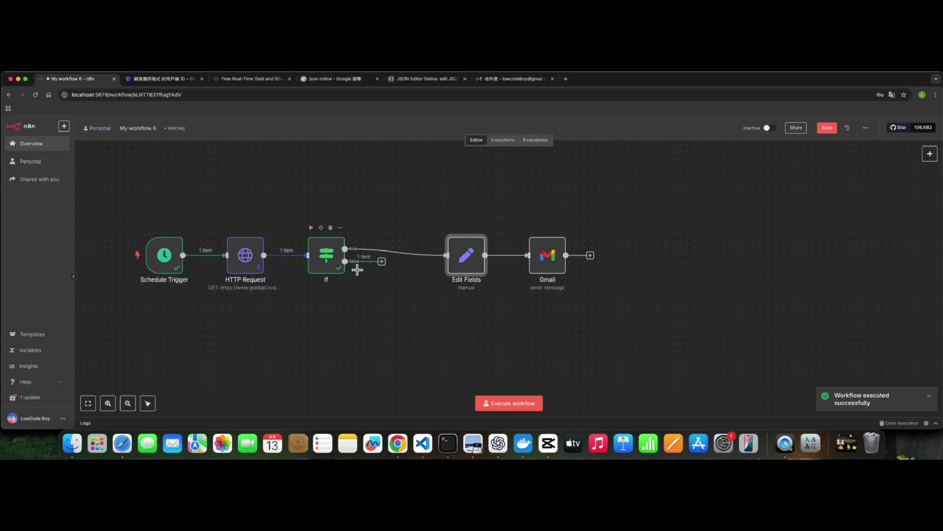
{"action": "mouse_move", "coordinate": [473, 269]}
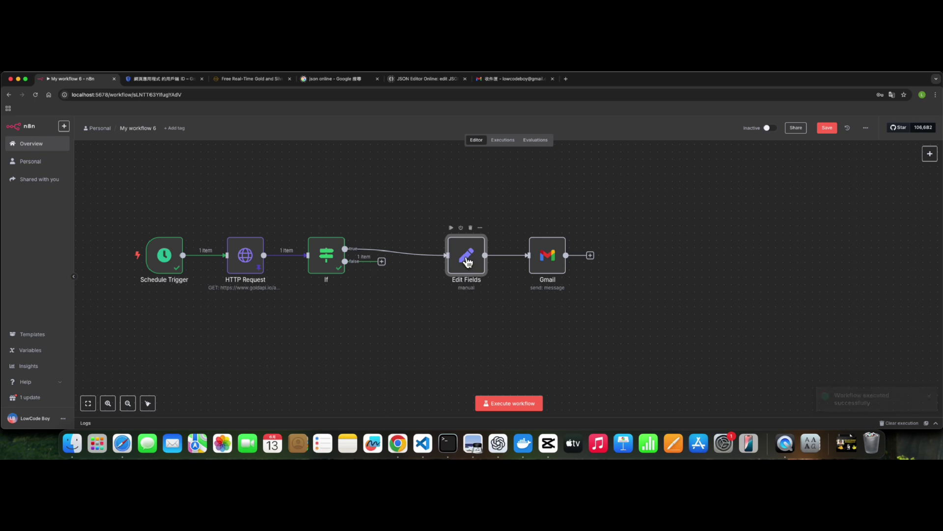
{"action": "double_click", "coordinate": [326, 264]}
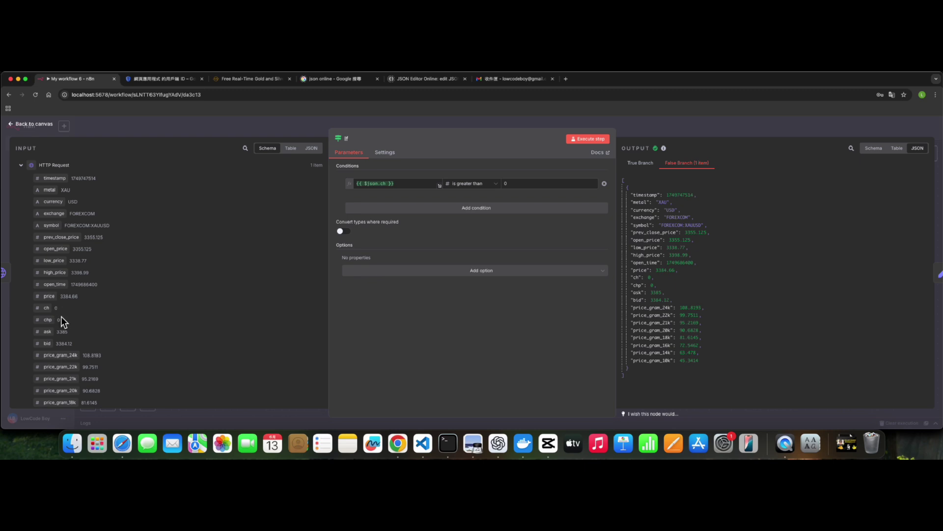
{"action": "left_click", "coordinate": [44, 130]}
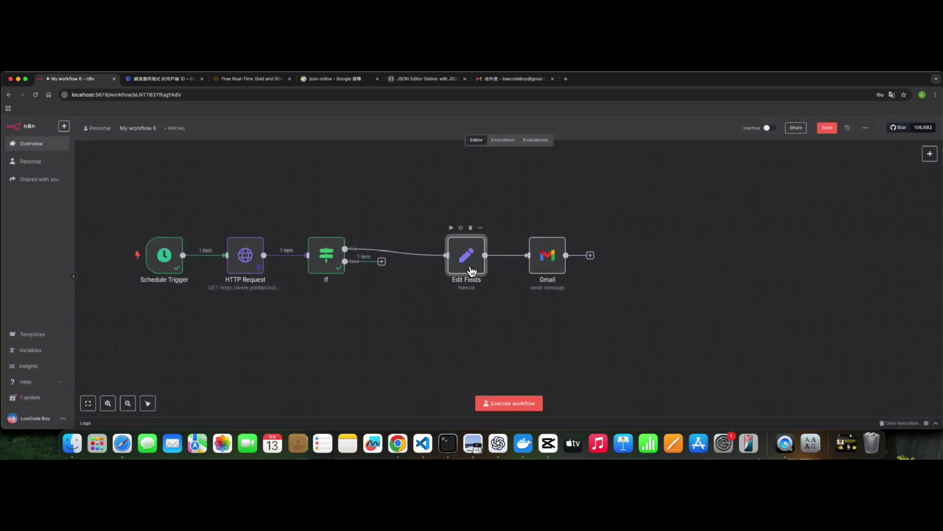
Paste a copy of Edit Fields as Edit Fields1 and rearrange Gmail, Edit Fields and Edit Fields1
{"action": "key", "text": "super+c"}
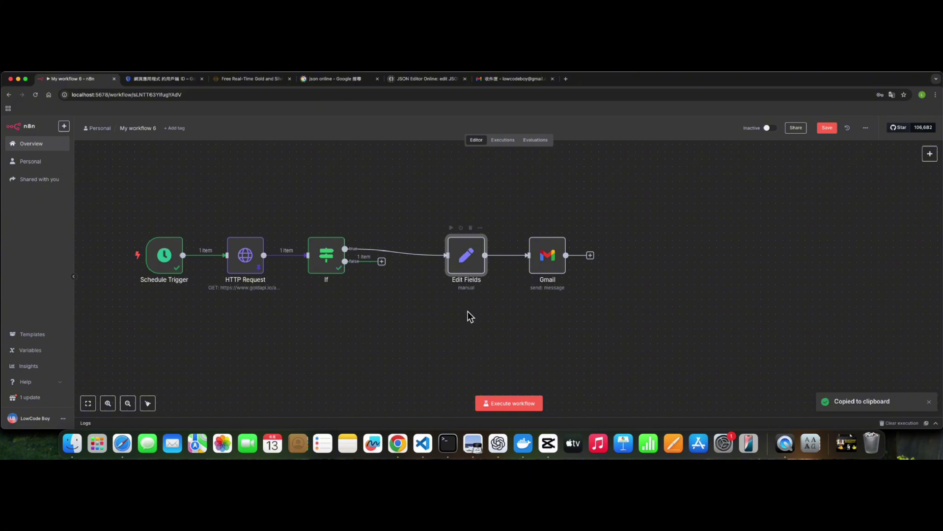
{"action": "key", "text": "super+v"}
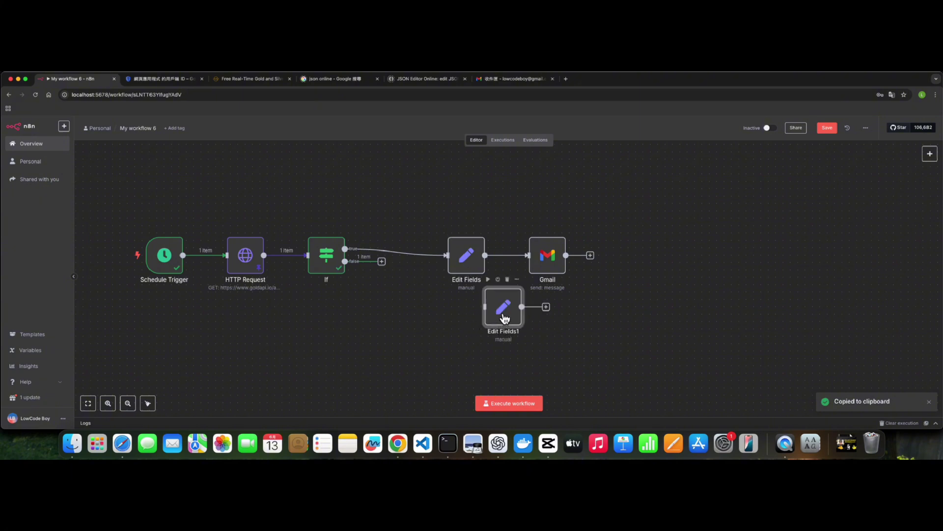
{"action": "left_click_drag", "start_coordinate": [502, 319], "coordinate": [465, 340]}
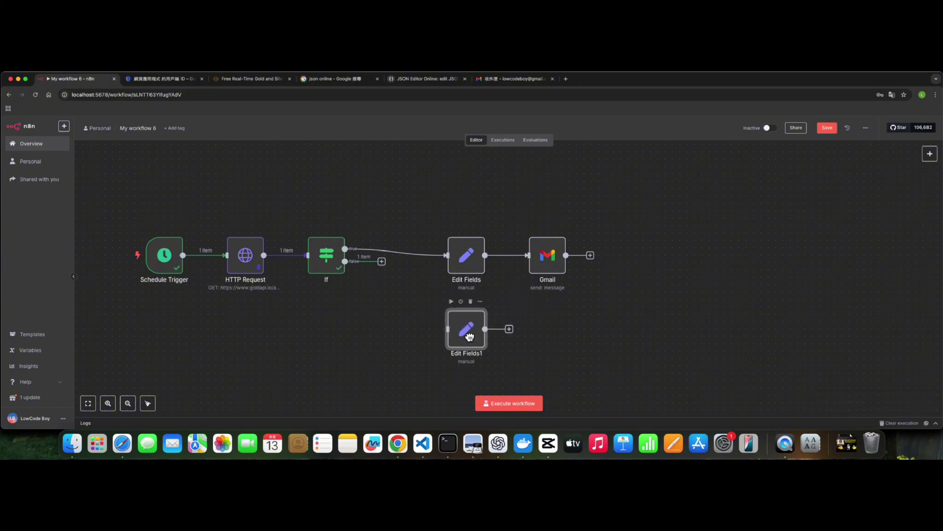
{"action": "scroll", "coordinate": [579, 337], "scroll_direction": "down", "scroll_amount": 2}
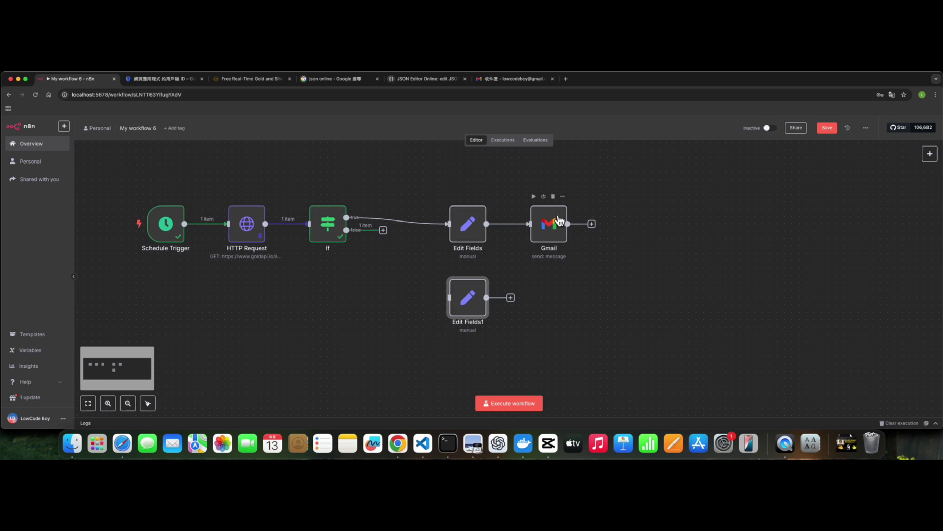
{"action": "left_click_drag", "start_coordinate": [549, 222], "coordinate": [600, 193]}
{"action": "left_click_drag", "start_coordinate": [473, 218], "coordinate": [517, 203]}
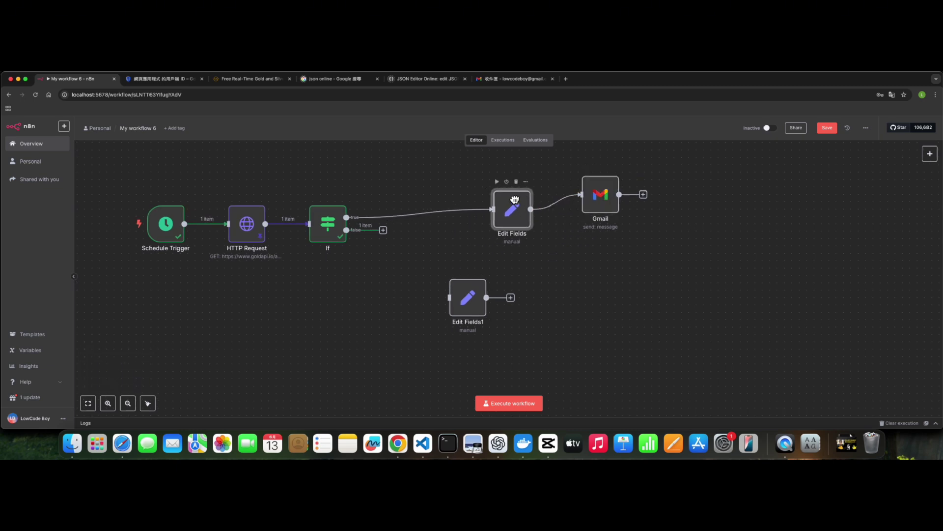
{"action": "left_click_drag", "start_coordinate": [473, 286], "coordinate": [517, 272]}
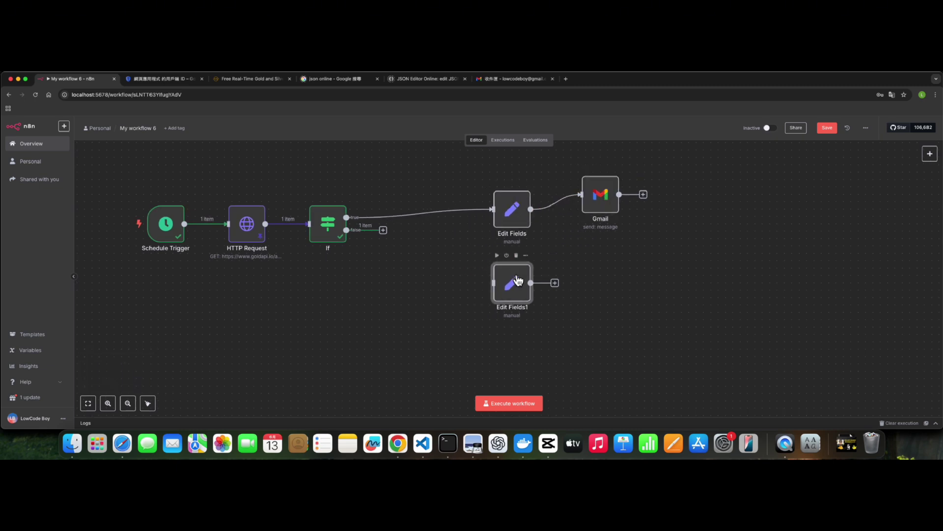
Paste a second copy, Edit Fields2, under Edit Fields1
{"action": "key", "text": "super+v"}
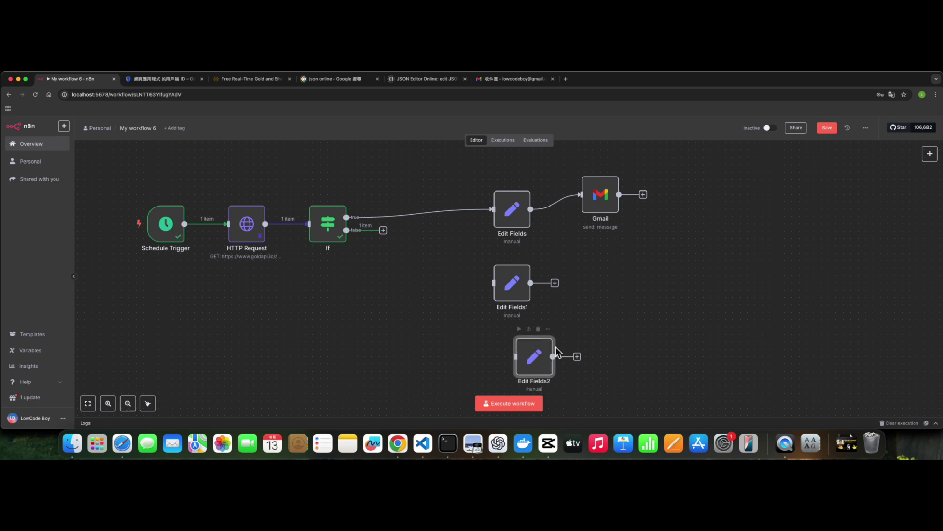
{"action": "left_click_drag", "start_coordinate": [543, 355], "coordinate": [522, 360]}
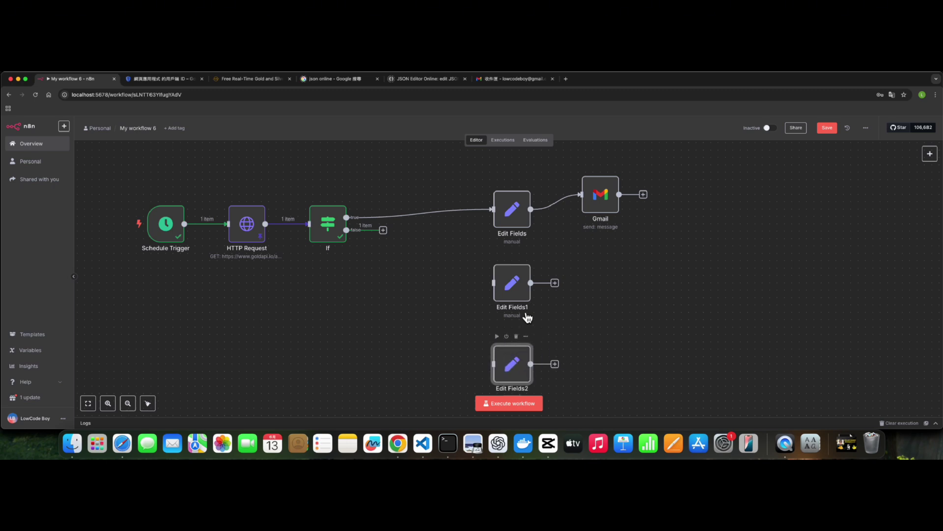
{"action": "left_click", "coordinate": [383, 230]}
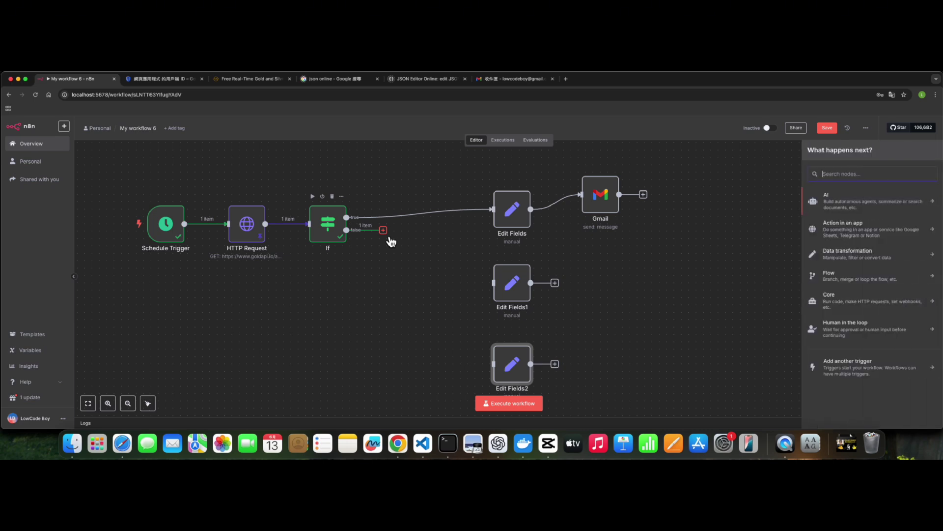
Add an If1 node on the If false branch testing ch Number is equal to 0, and run it
{"action": "left_click", "coordinate": [860, 284]}
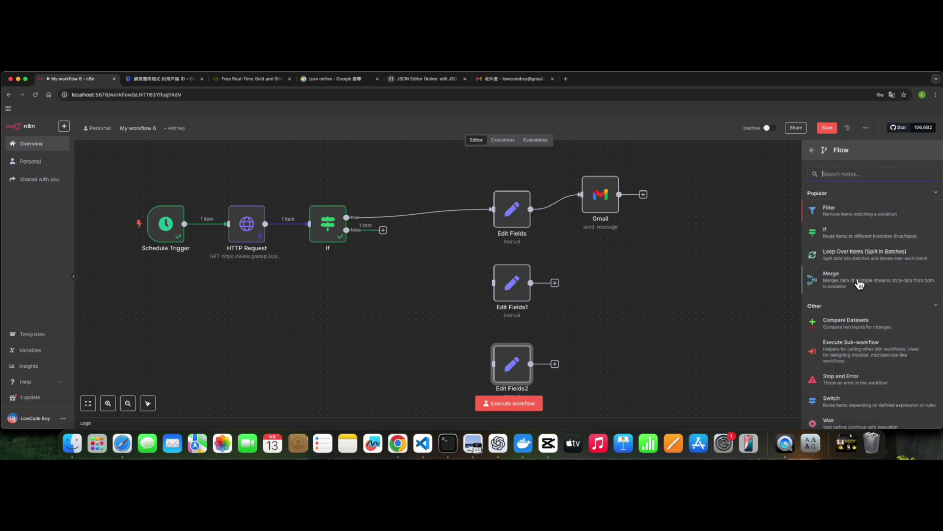
{"action": "left_click", "coordinate": [844, 234]}
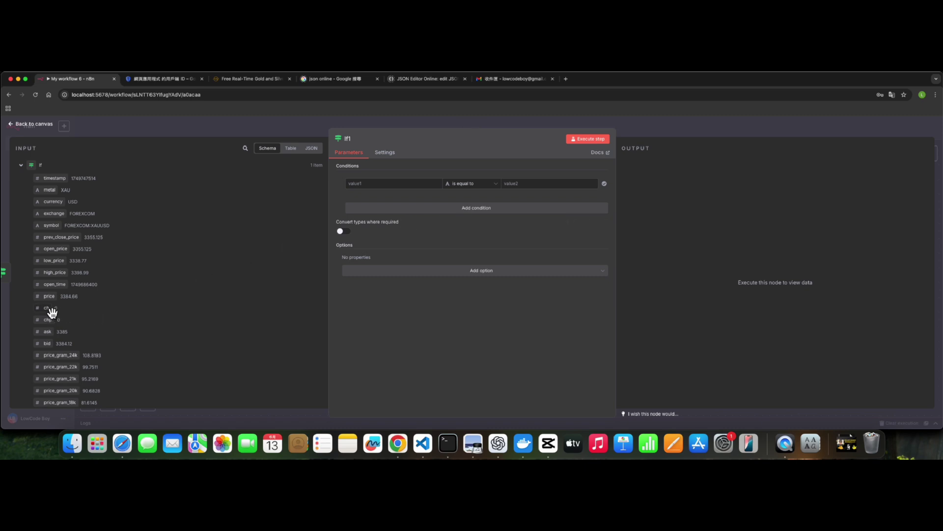
{"action": "left_click_drag", "start_coordinate": [52, 312], "coordinate": [368, 192]}
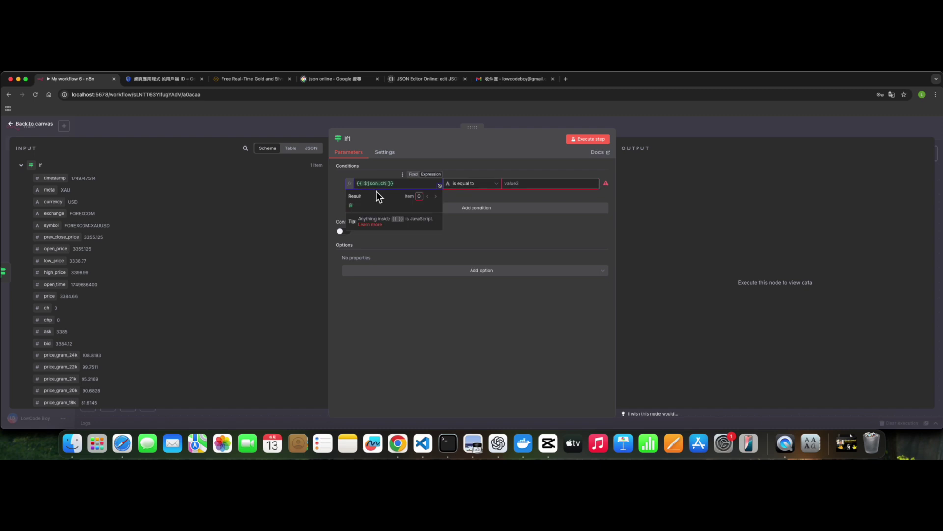
{"action": "left_click", "coordinate": [473, 189]}
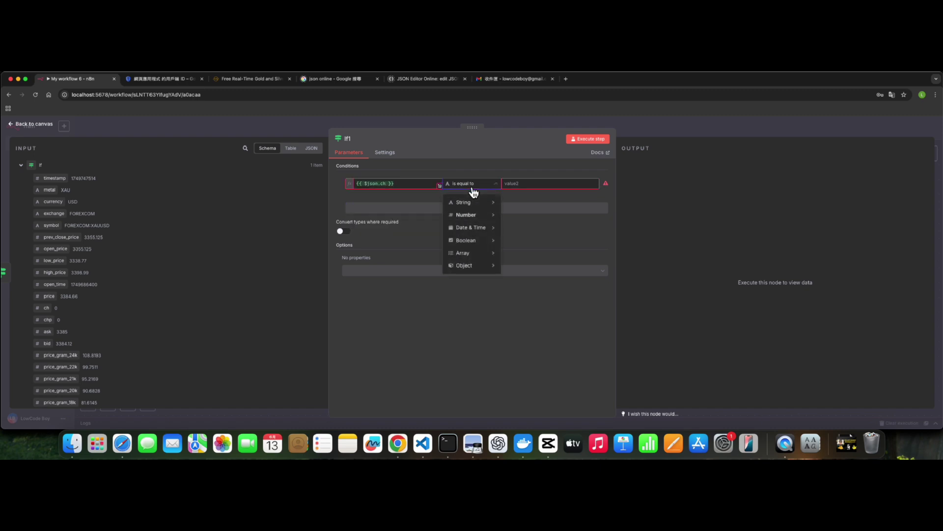
{"action": "mouse_move", "coordinate": [480, 216]}
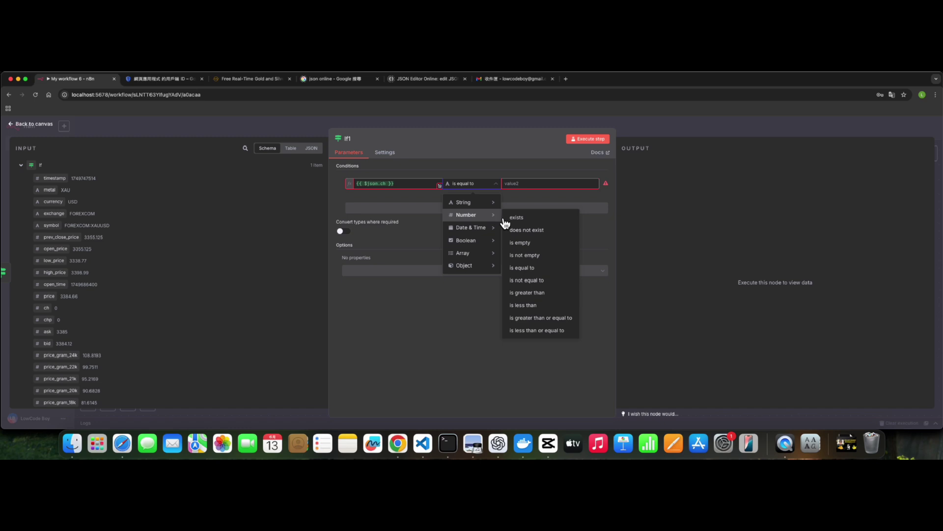
{"action": "left_click", "coordinate": [565, 274]}
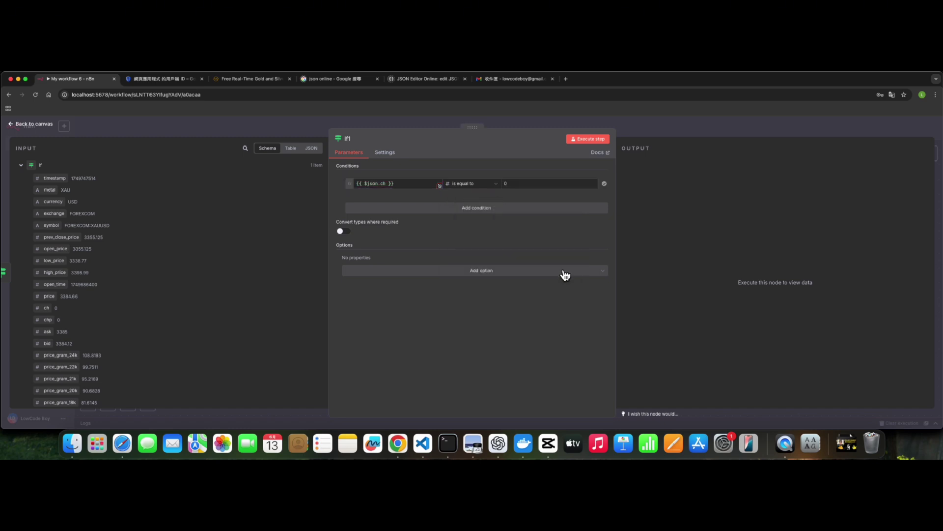
{"action": "left_click", "coordinate": [534, 185]}
{"action": "type", "text": "0"}
{"action": "left_click", "coordinate": [583, 139]}
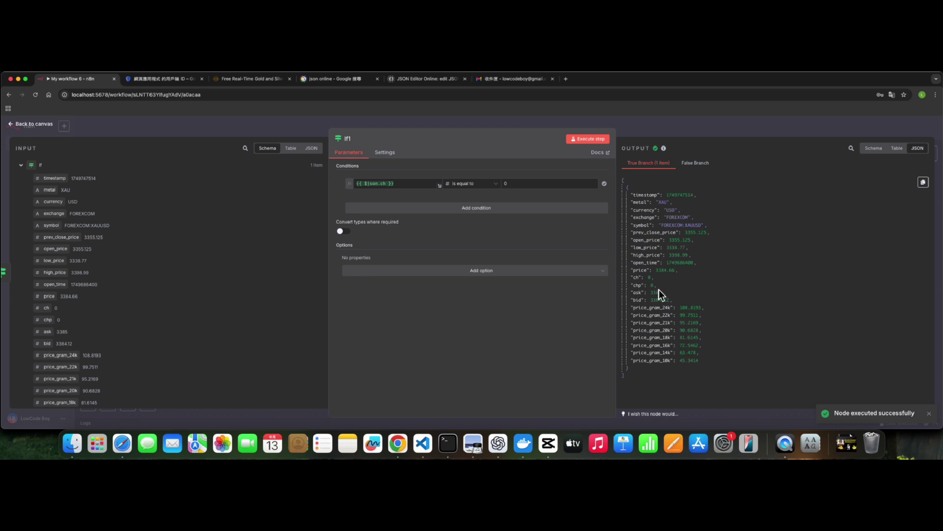
{"action": "left_click", "coordinate": [39, 126]}
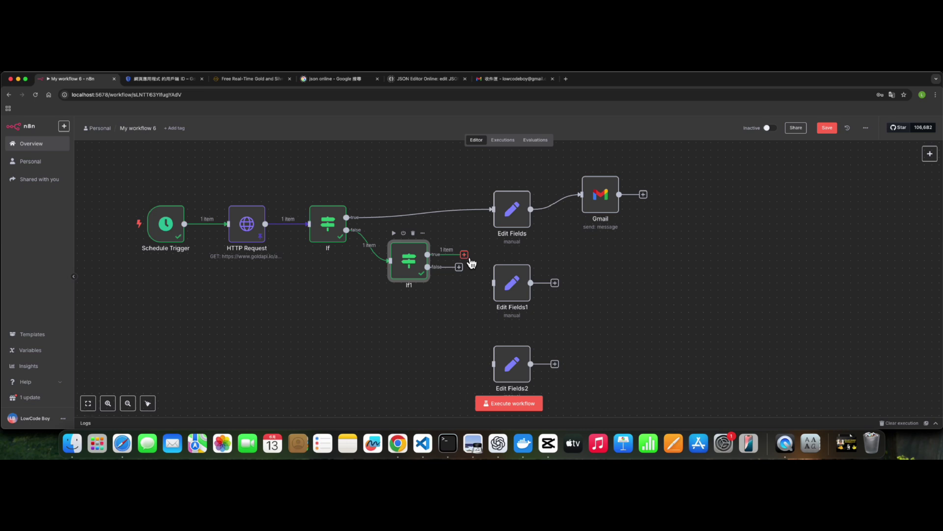
Connect If1's true output to Edit Fields1 and its false output to Edit Fields2
{"action": "left_click_drag", "start_coordinate": [468, 258], "coordinate": [495, 284]}
{"action": "left_click_drag", "start_coordinate": [411, 276], "coordinate": [393, 308]}
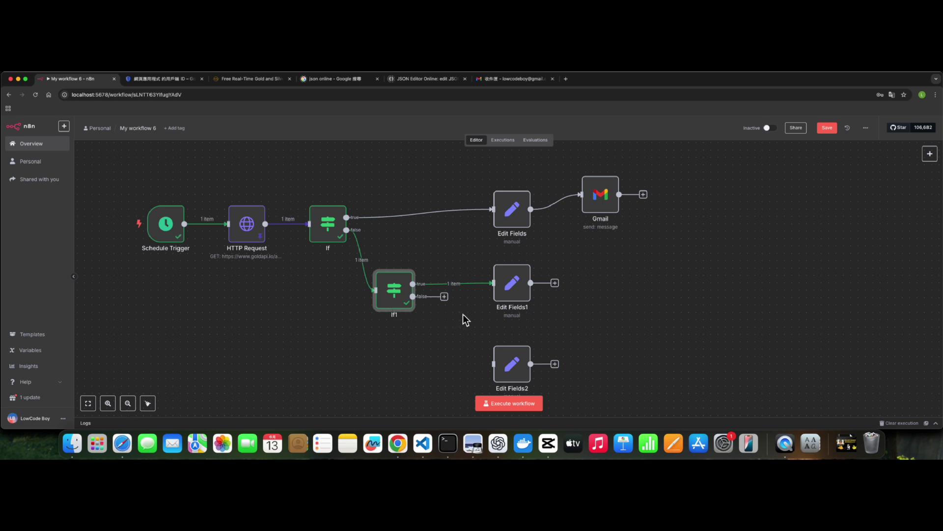
{"action": "scroll", "coordinate": [462, 310], "scroll_direction": "down", "scroll_amount": 2}
{"action": "left_click_drag", "start_coordinate": [445, 281], "coordinate": [472, 343]}
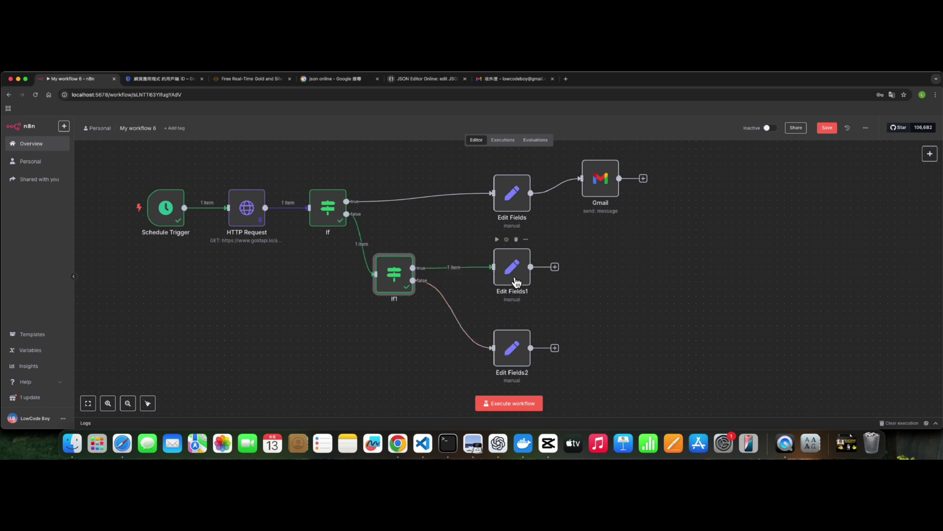
Replace Edit Fields1's ch_text expression with the text 與昨天相同 and run the node
{"action": "double_click", "coordinate": [516, 282]}
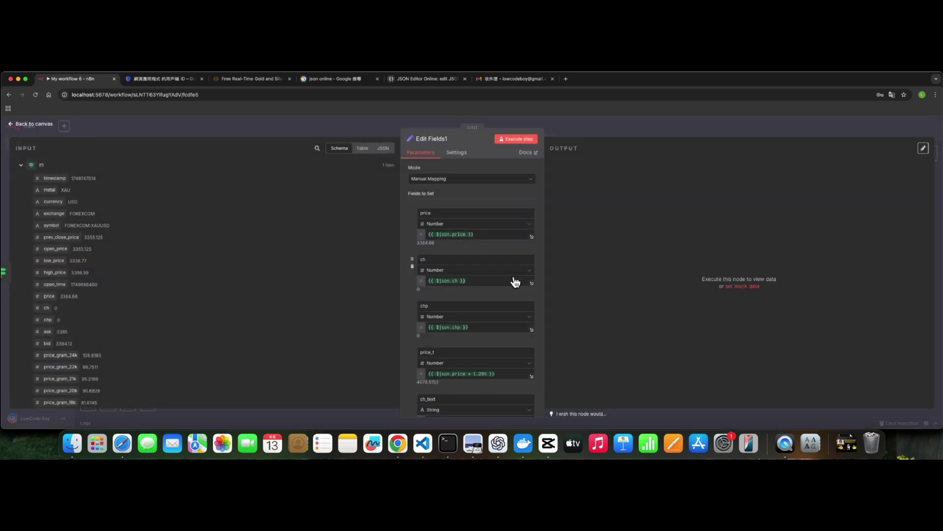
{"action": "scroll", "coordinate": [501, 311], "scroll_direction": "down", "scroll_amount": 5}
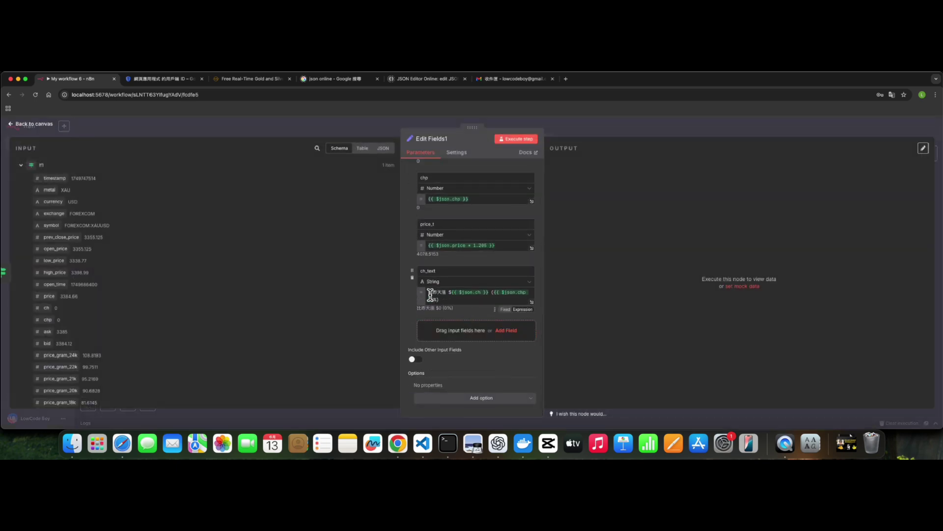
{"action": "left_click_drag", "start_coordinate": [428, 291], "coordinate": [444, 301]}
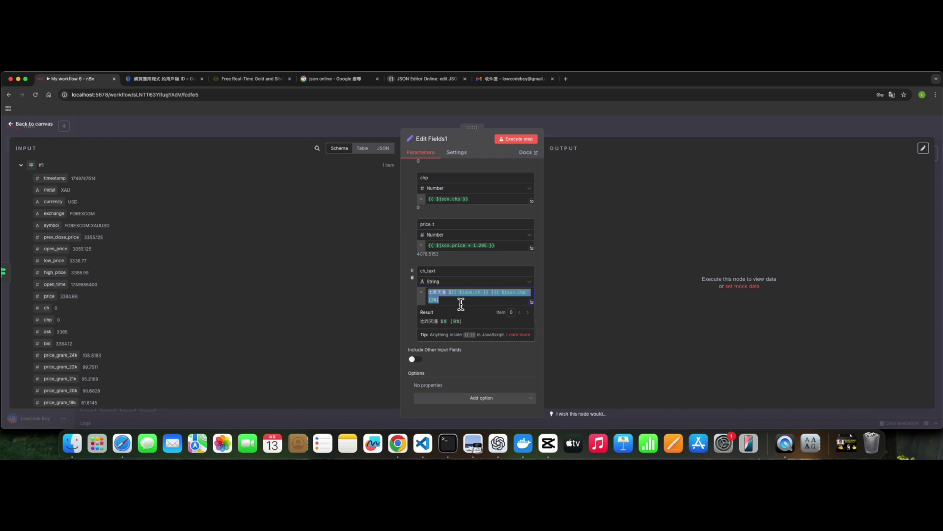
{"action": "type", "text": "與昨天一"}
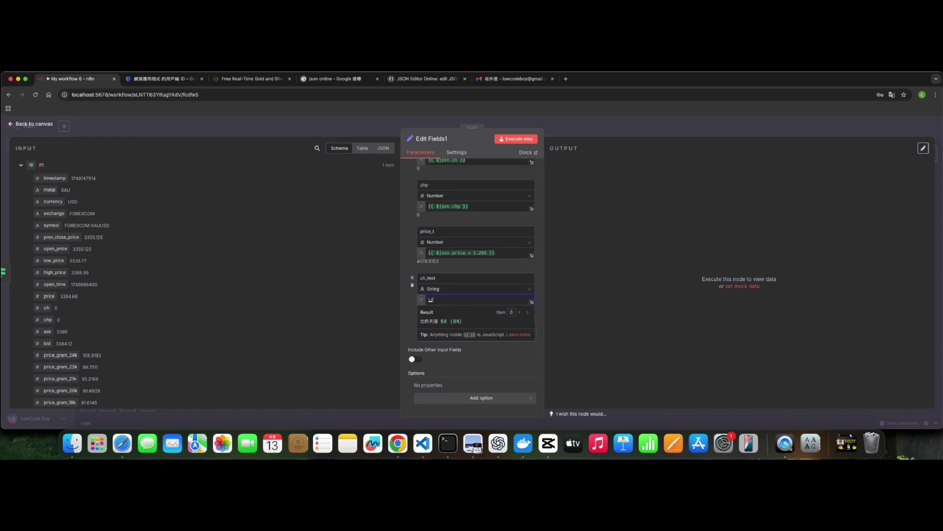
{"action": "type", "text": "相同"}
{"action": "left_click", "coordinate": [523, 142]}
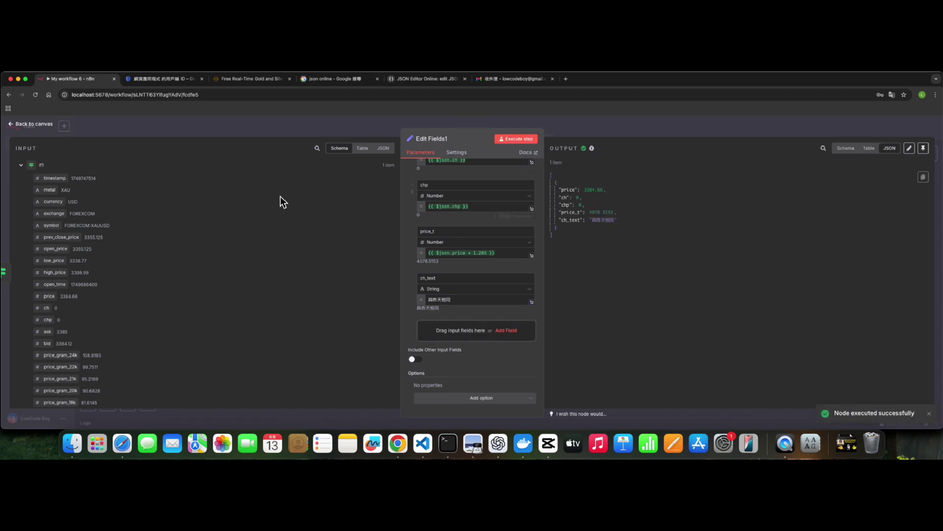
{"action": "left_click", "coordinate": [41, 125]}
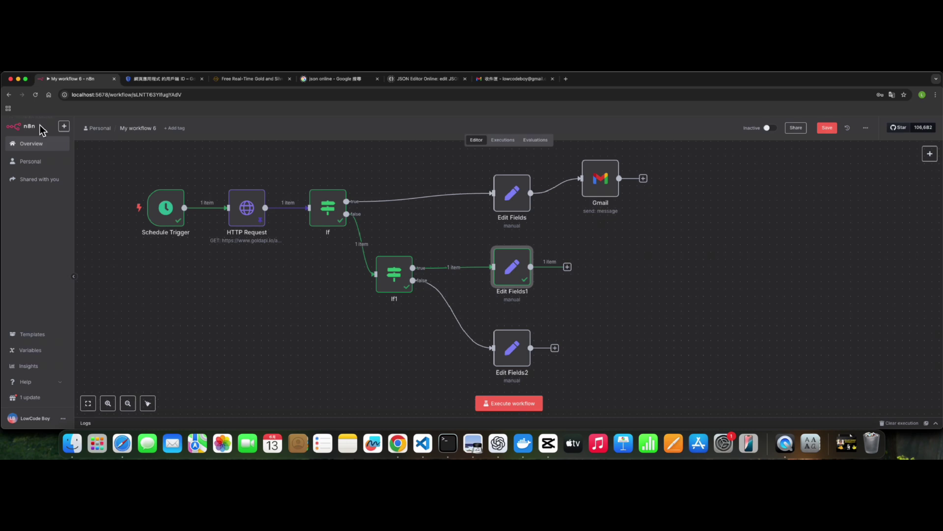
Connect Edit Fields1 to Gmail, send a test email with the 與昨天相同 data, then open Gmail
{"action": "left_click_drag", "start_coordinate": [621, 200], "coordinate": [653, 274]}
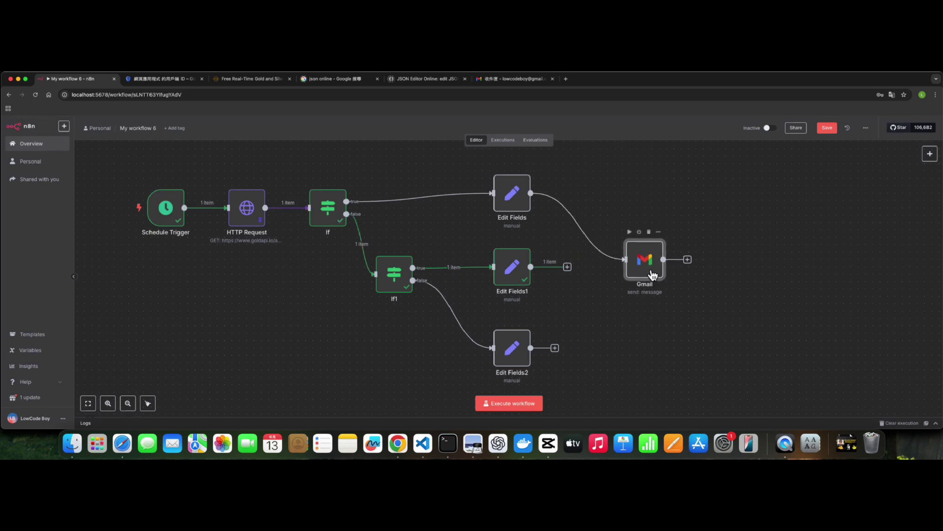
{"action": "left_click_drag", "start_coordinate": [568, 267], "coordinate": [625, 260]}
{"action": "double_click", "coordinate": [649, 274]}
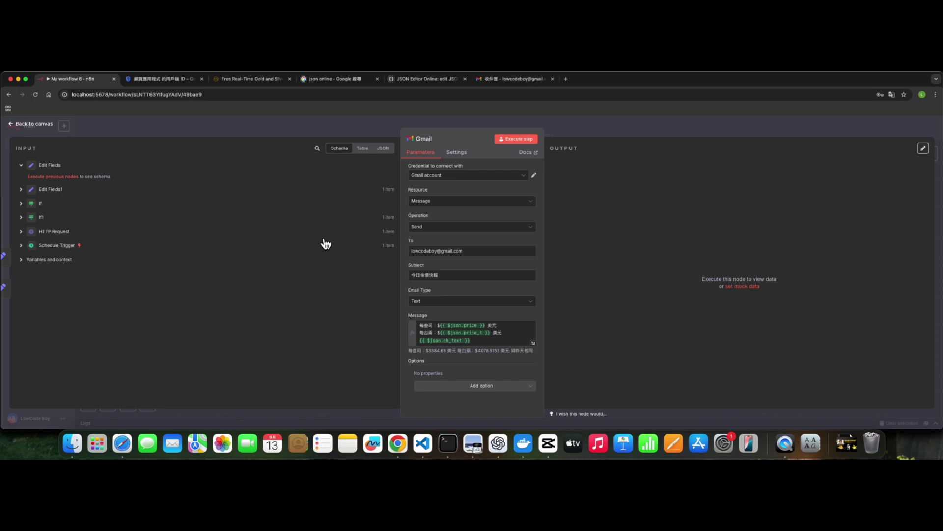
{"action": "left_click", "coordinate": [382, 151]}
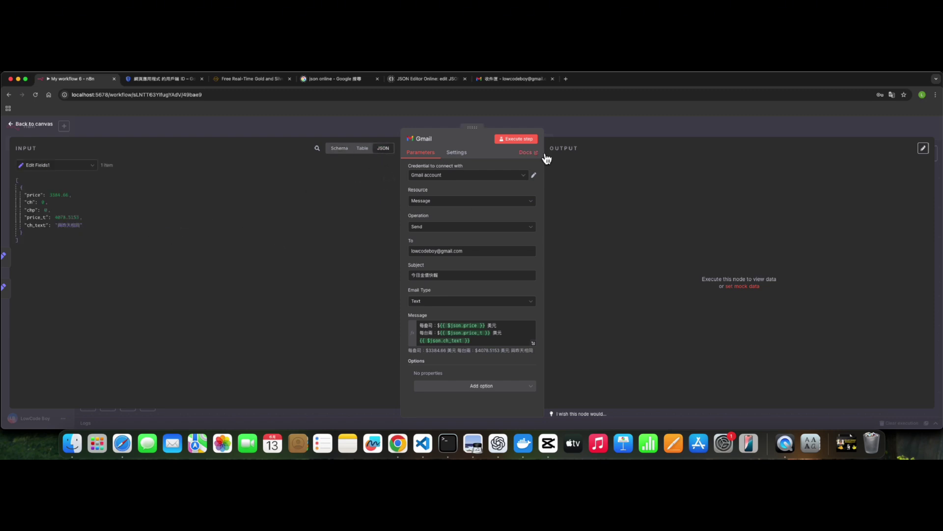
{"action": "left_click", "coordinate": [522, 142]}
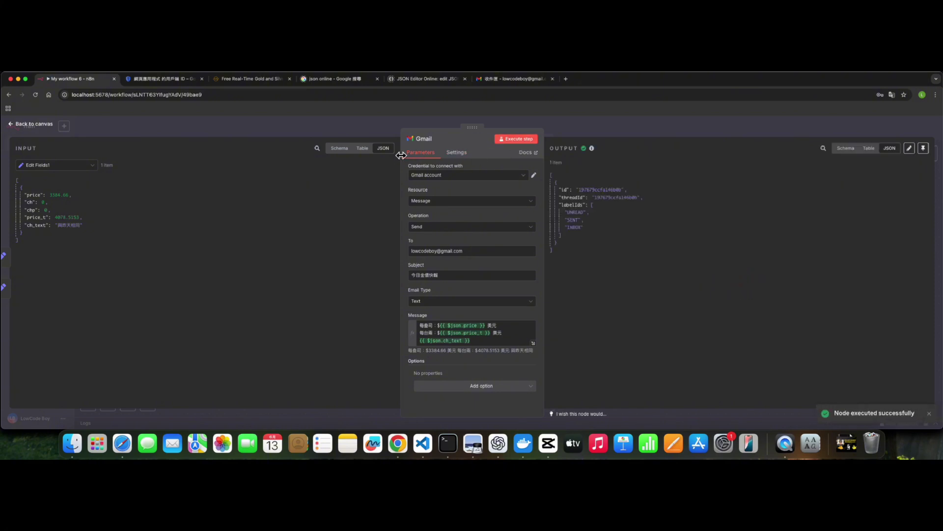
{"action": "left_click", "coordinate": [498, 83]}
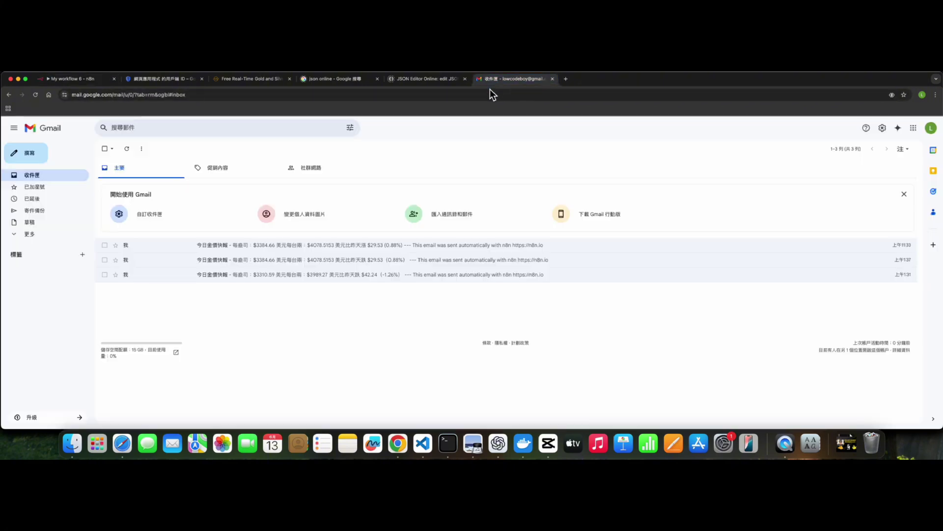
Refresh Gmail and confirm the newest 今日金價快報 email reads 與昨天相同, then go back to n8n
{"action": "left_click", "coordinate": [127, 149]}
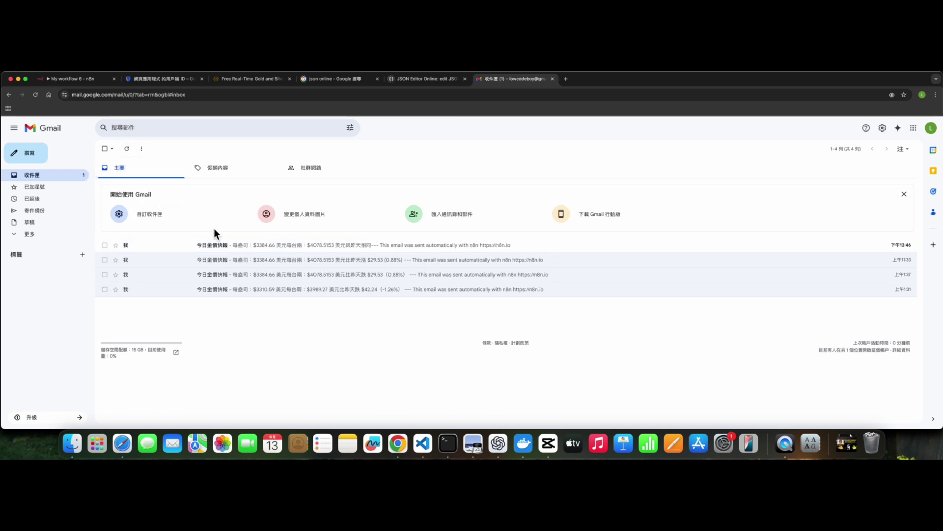
{"action": "left_click", "coordinate": [283, 245]}
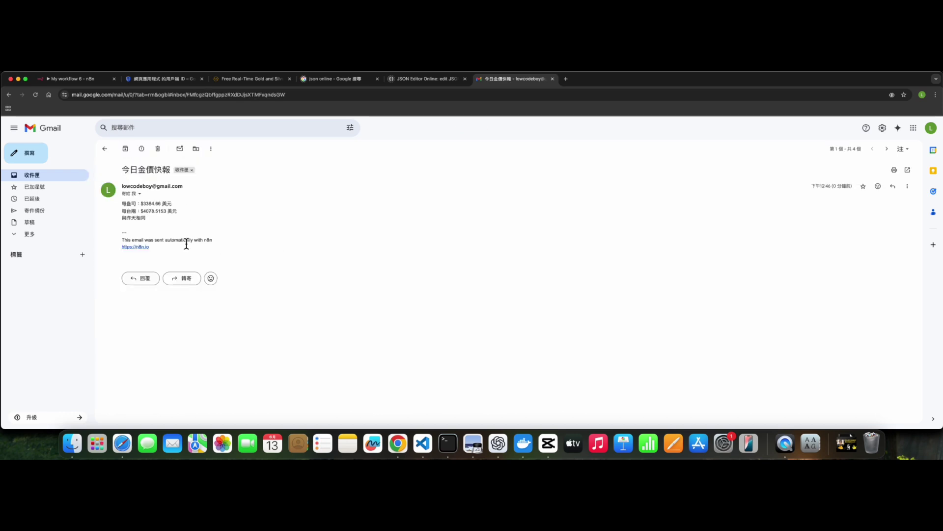
{"action": "left_click", "coordinate": [64, 178]}
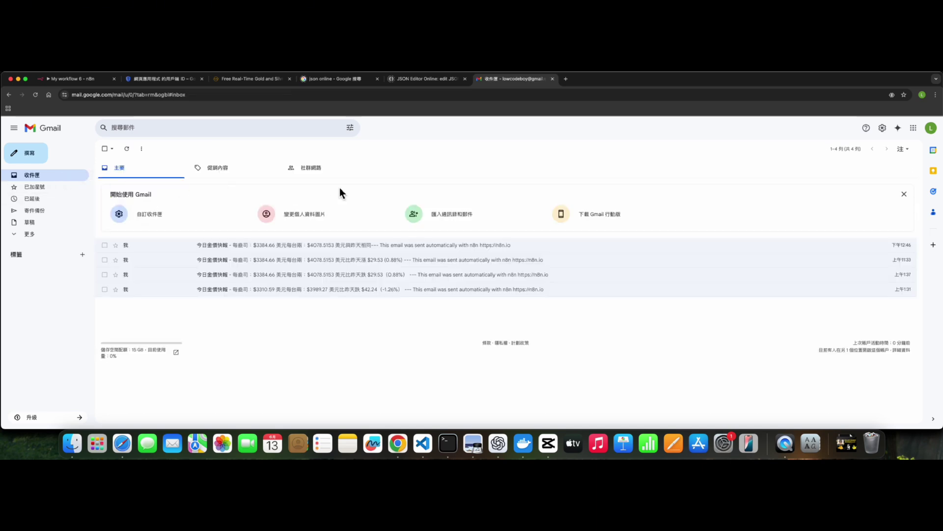
{"action": "left_click", "coordinate": [95, 81]}
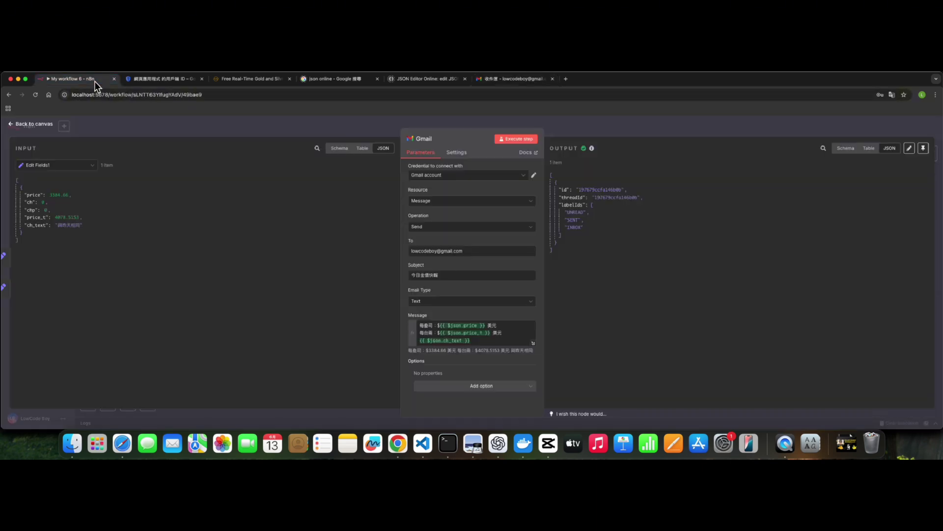
Change the HTTP Request pinned output to ch -1.05 and chp -0.88, and save
{"action": "left_click", "coordinate": [35, 124]}
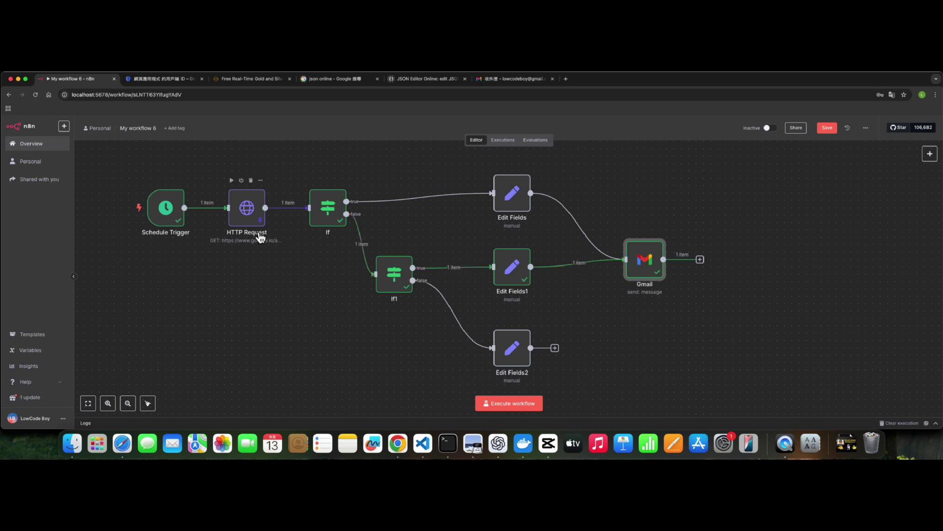
{"action": "double_click", "coordinate": [246, 214]}
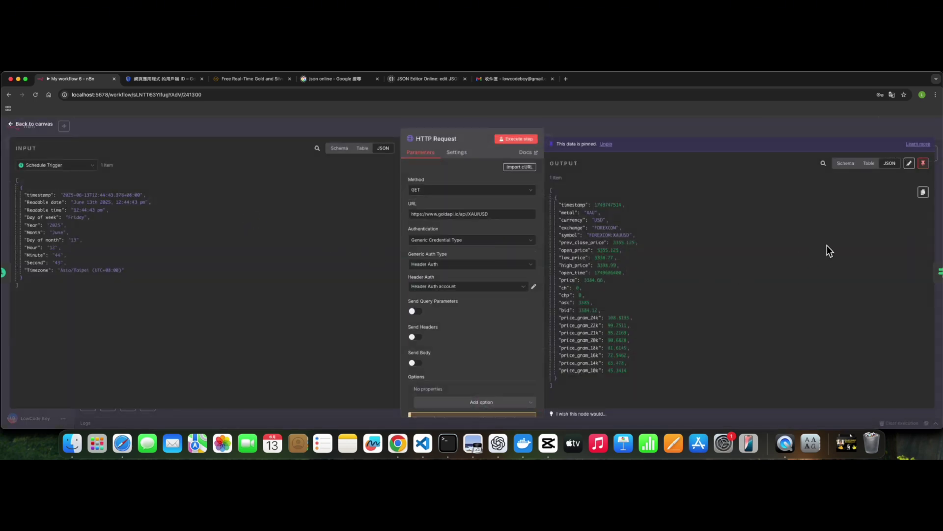
{"action": "left_click", "coordinate": [911, 166]}
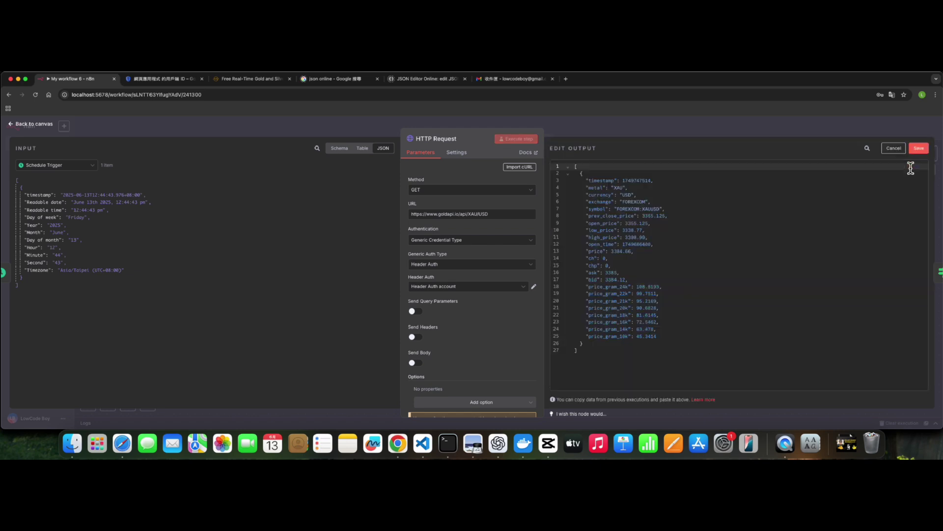
{"action": "left_click", "coordinate": [607, 260]}
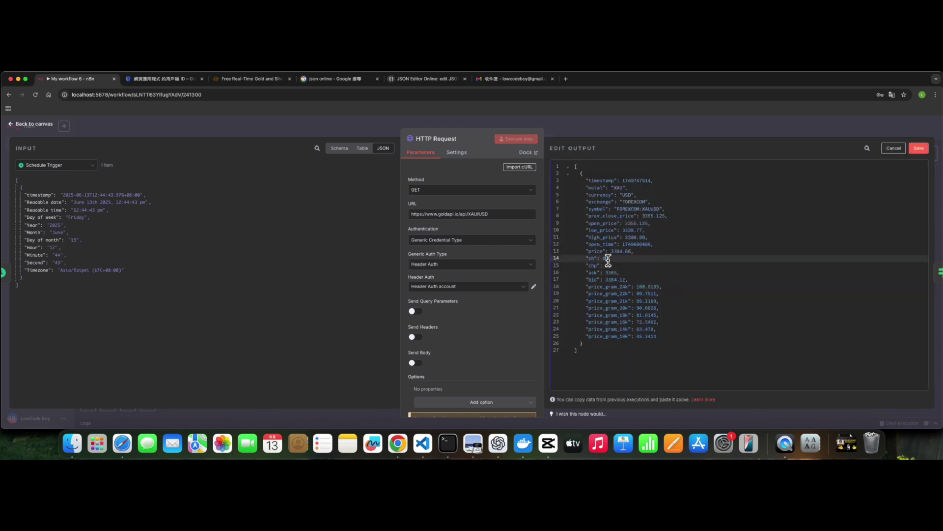
{"action": "key", "text": "BackSpace"}
{"action": "type", "text": "ㄦ"}
{"action": "type", "text": "-"}
{"action": "type", "text": "1"}
{"action": "type", "text": ".05,"}
{"action": "left_click", "coordinate": [610, 266]}
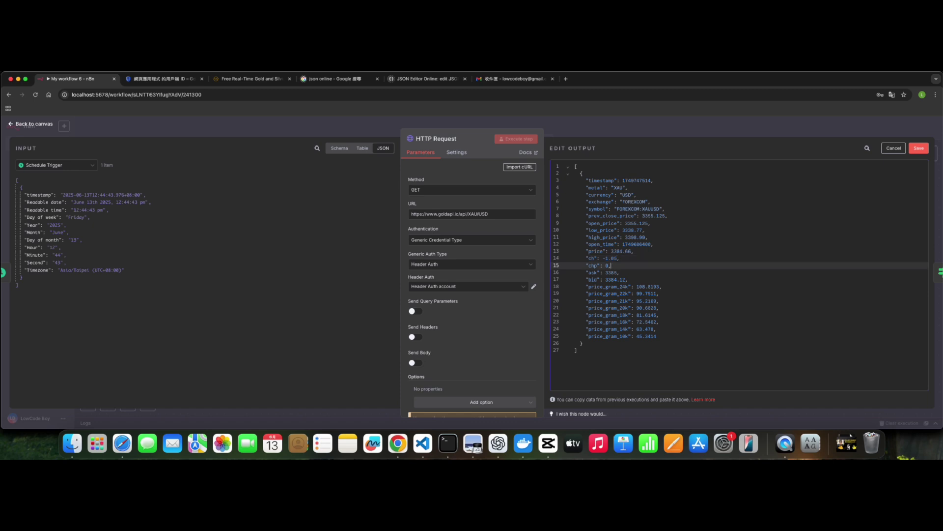
{"action": "key", "text": "BackSpace"}
{"action": "type", "text": "-0.88"}
{"action": "left_click", "coordinate": [919, 149]}
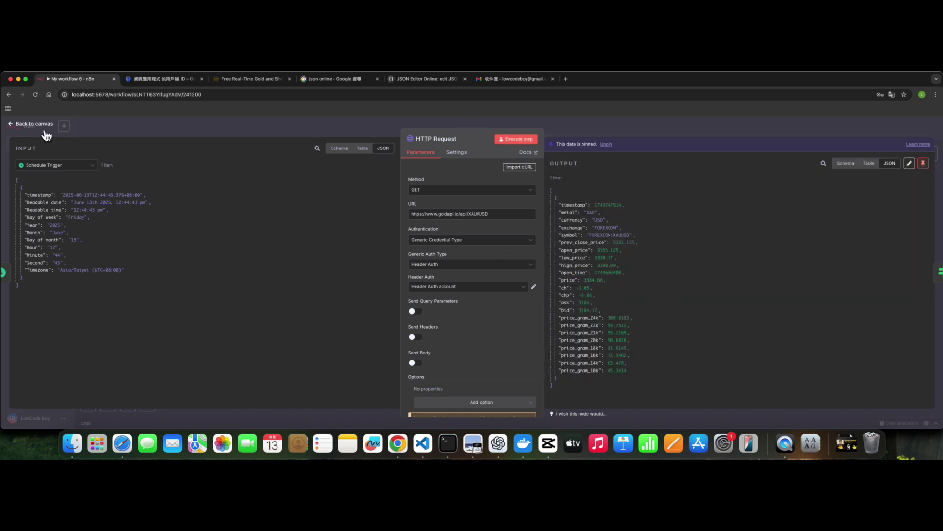
{"action": "left_click", "coordinate": [20, 125]}
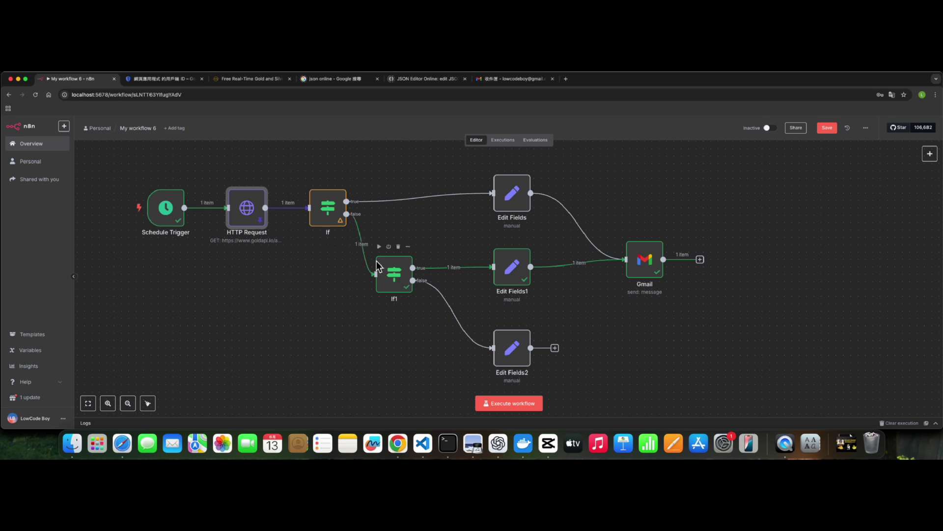
Re-execute the If node so the -1.05 price change exits its false branch
{"action": "double_click", "coordinate": [330, 220]}
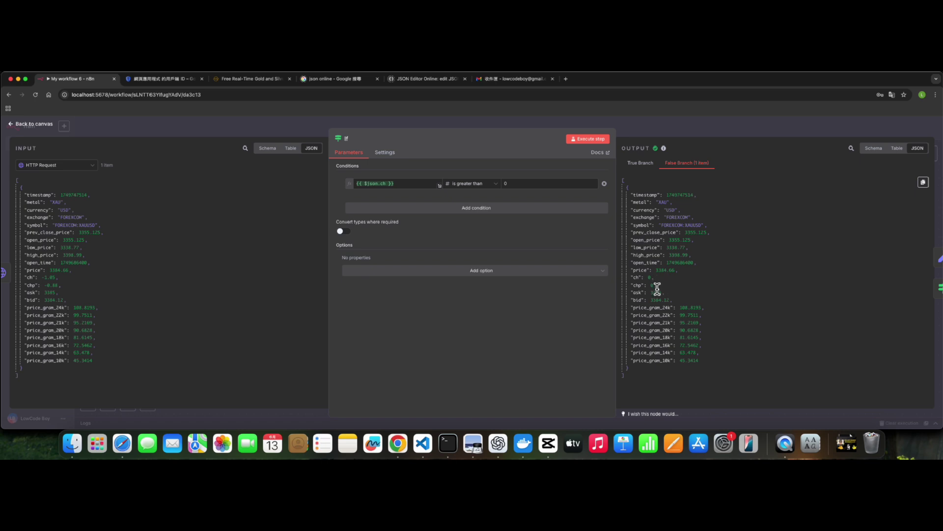
{"action": "left_click", "coordinate": [588, 139]}
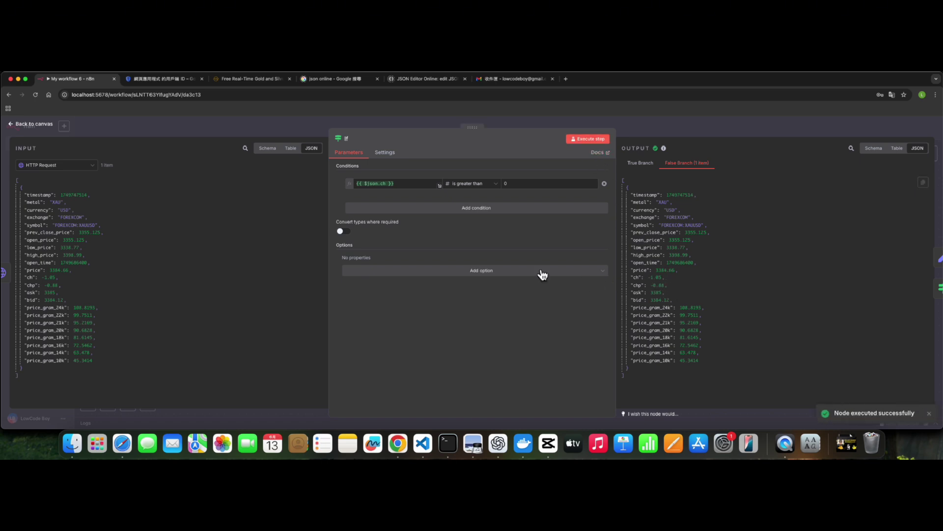
{"action": "left_click", "coordinate": [44, 127]}
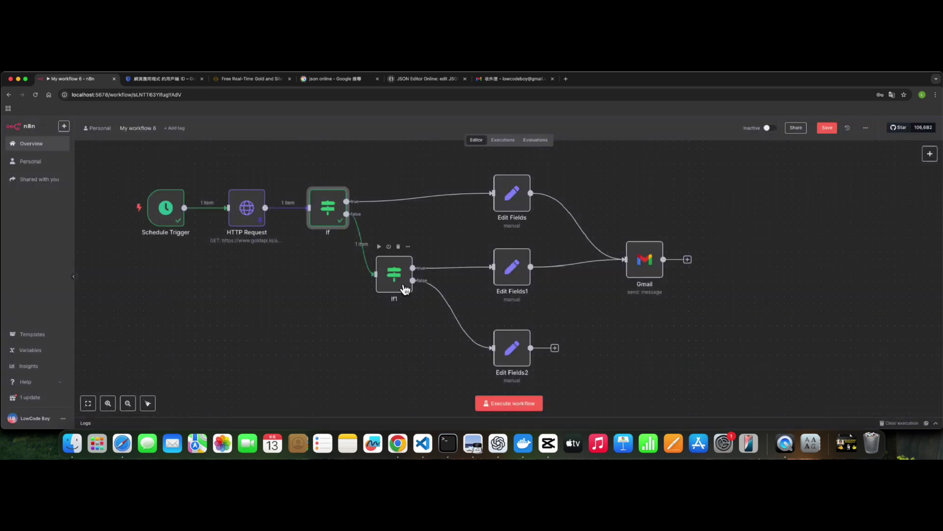
{"action": "mouse_move", "coordinate": [435, 291]}
{"action": "mouse_move", "coordinate": [521, 357]}
Load Edit Fields2's input data and change 漲 to 跌 in the ch_text value
{"action": "double_click", "coordinate": [520, 356]}
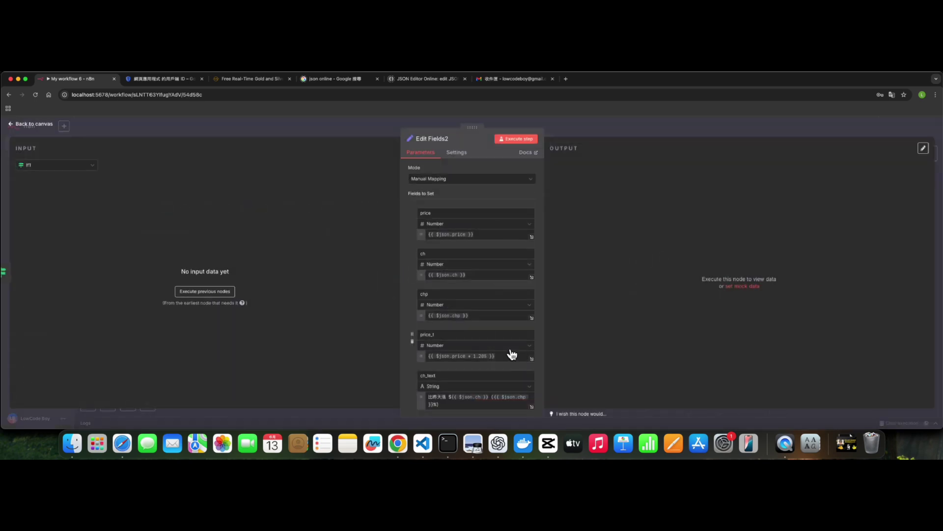
{"action": "left_click", "coordinate": [229, 295]}
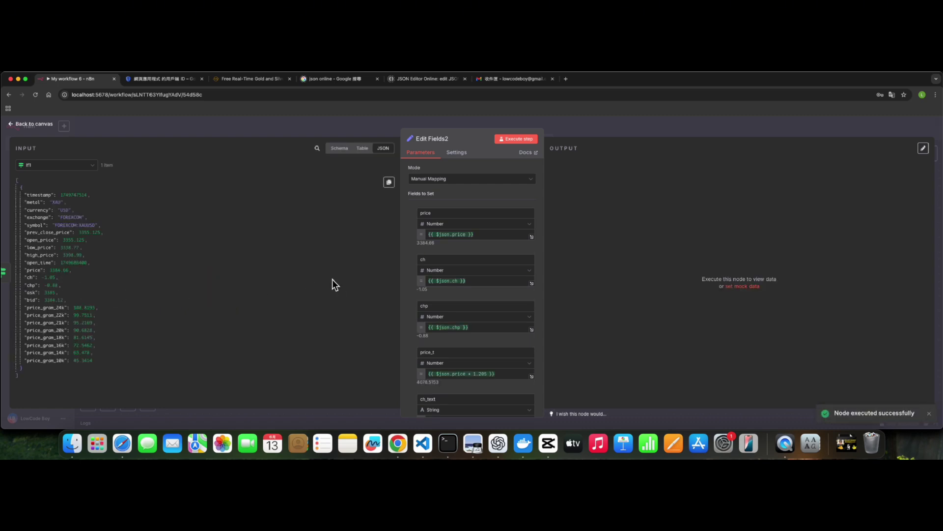
{"action": "scroll", "coordinate": [505, 326], "scroll_direction": "down", "scroll_amount": 3}
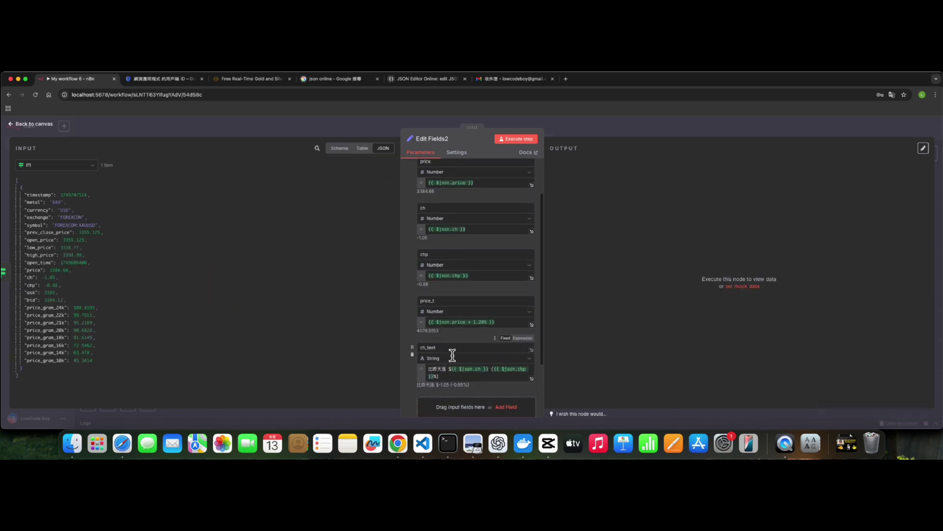
{"action": "scroll", "coordinate": [452, 354], "scroll_direction": "down", "scroll_amount": 2}
{"action": "left_click", "coordinate": [447, 336]}
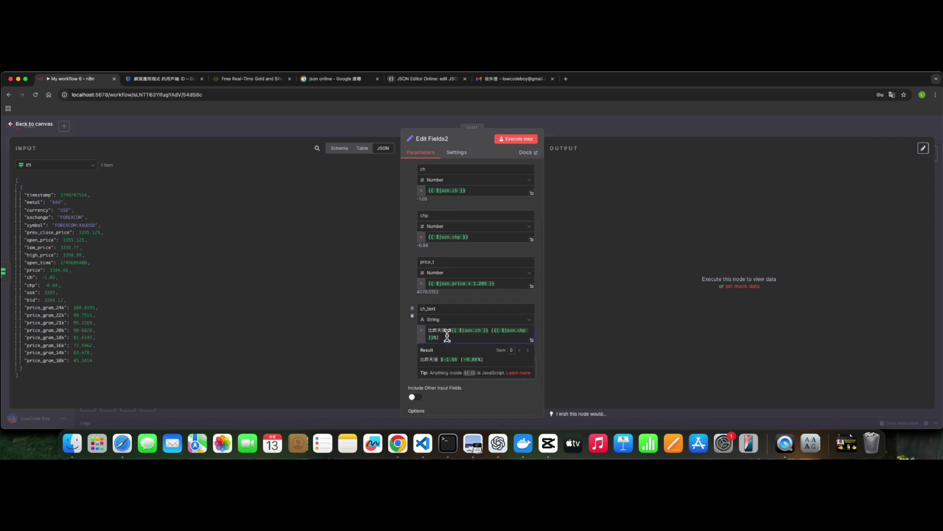
{"action": "left_click", "coordinate": [448, 331]}
{"action": "key", "text": "BackSpace"}
{"action": "type", "text": "跌"}
Add .abs() to $json.ch so ch_text reads 比昨天跌 $1.05 (-0.88%), and connect Edit Fields2 to Gmail
{"action": "left_click", "coordinate": [482, 331]}
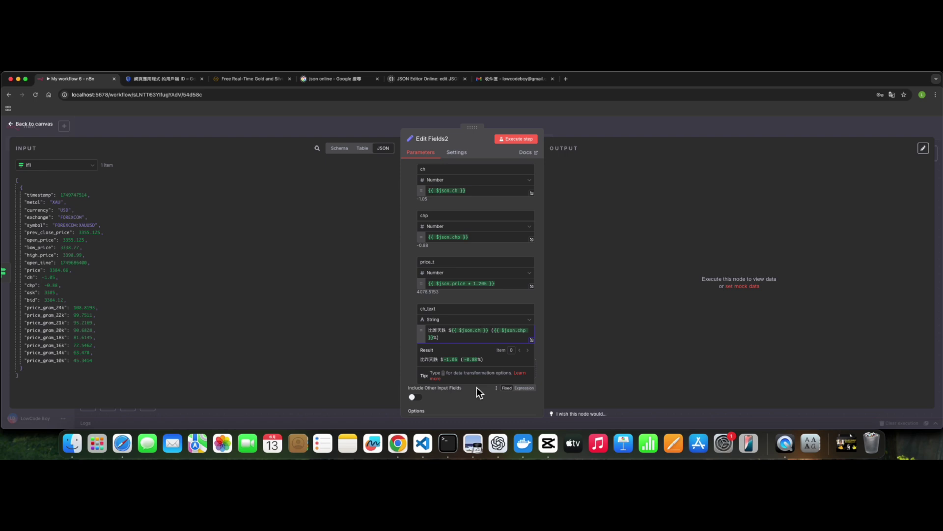
{"action": "type", "text": "."}
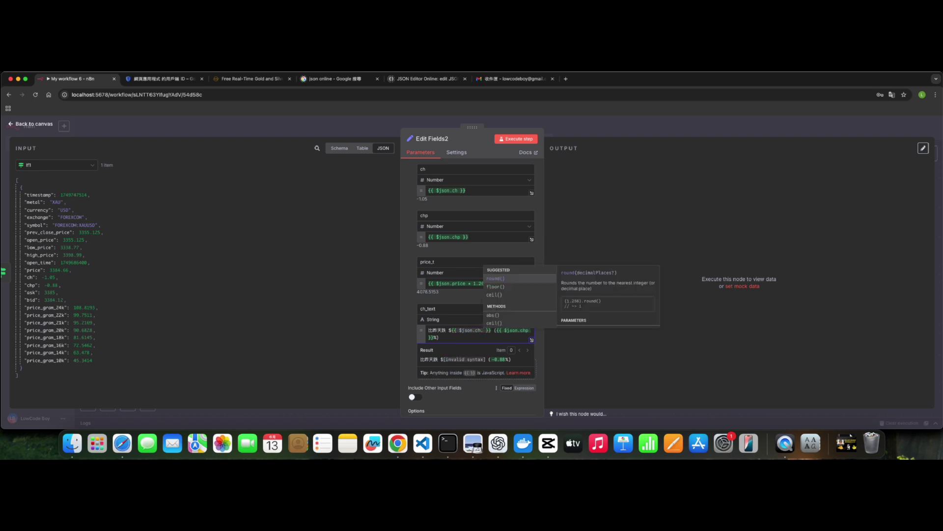
{"action": "type", "text": "abs"}
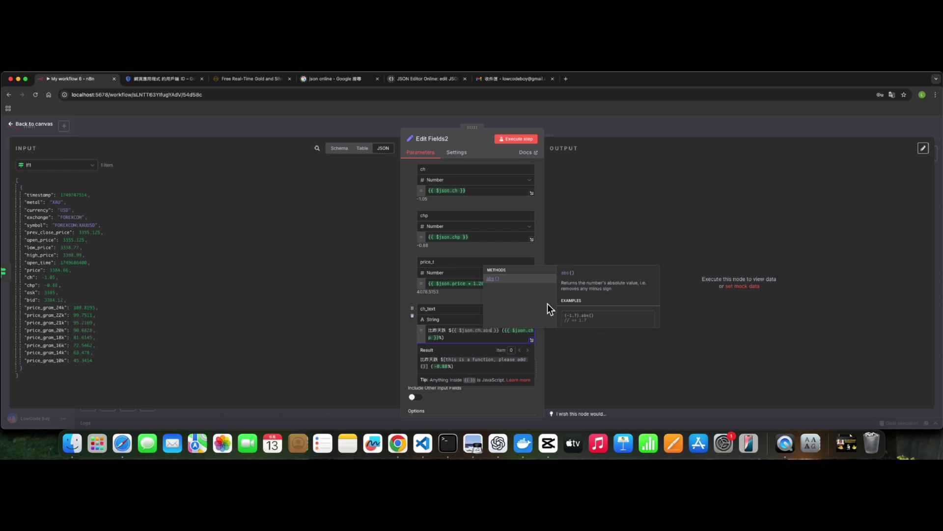
{"action": "left_click", "coordinate": [500, 280]}
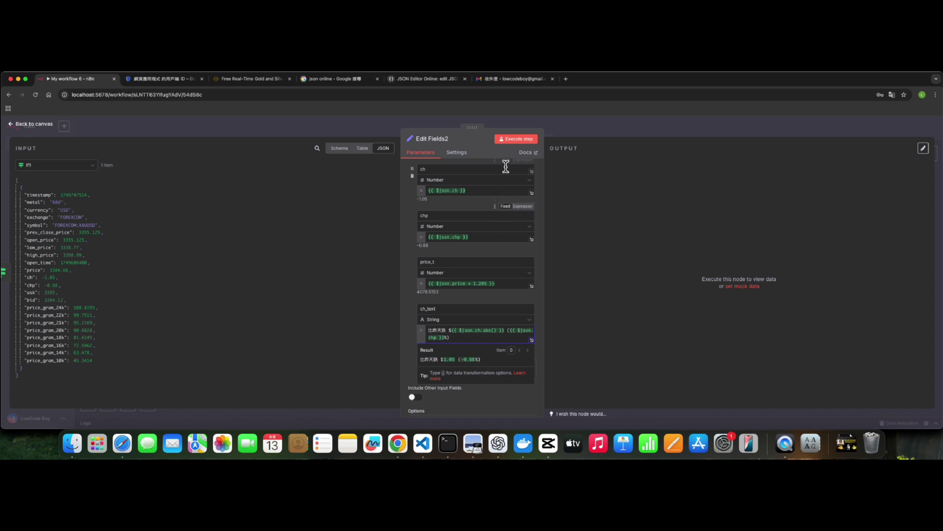
{"action": "left_click", "coordinate": [515, 142]}
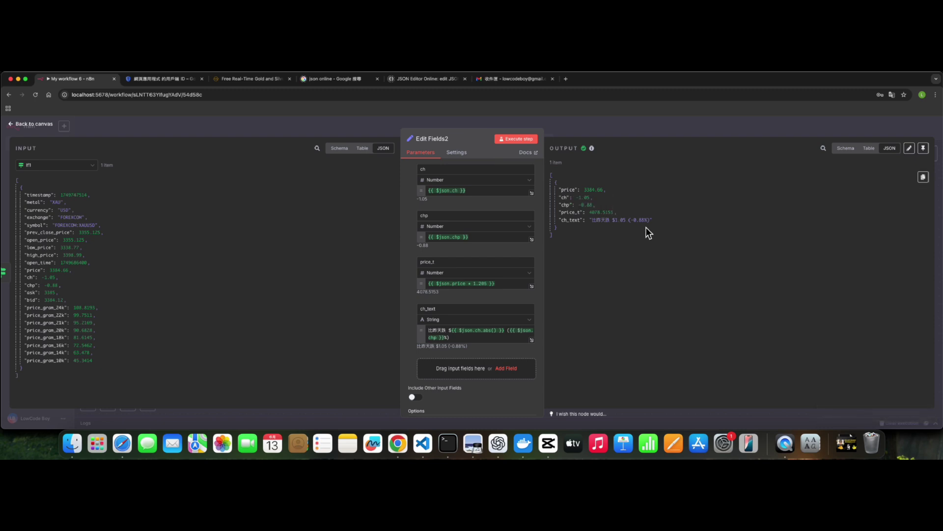
{"action": "left_click", "coordinate": [34, 125]}
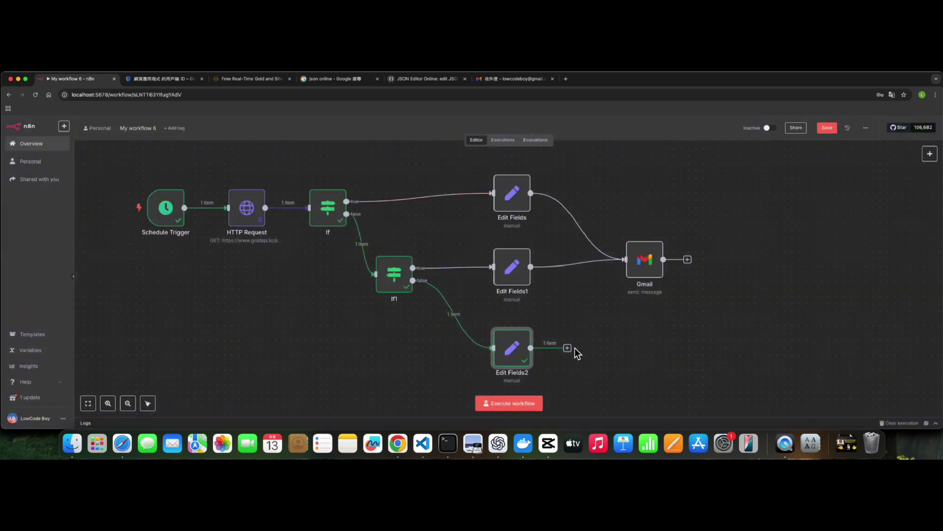
{"action": "left_click_drag", "start_coordinate": [568, 348], "coordinate": [629, 273]}
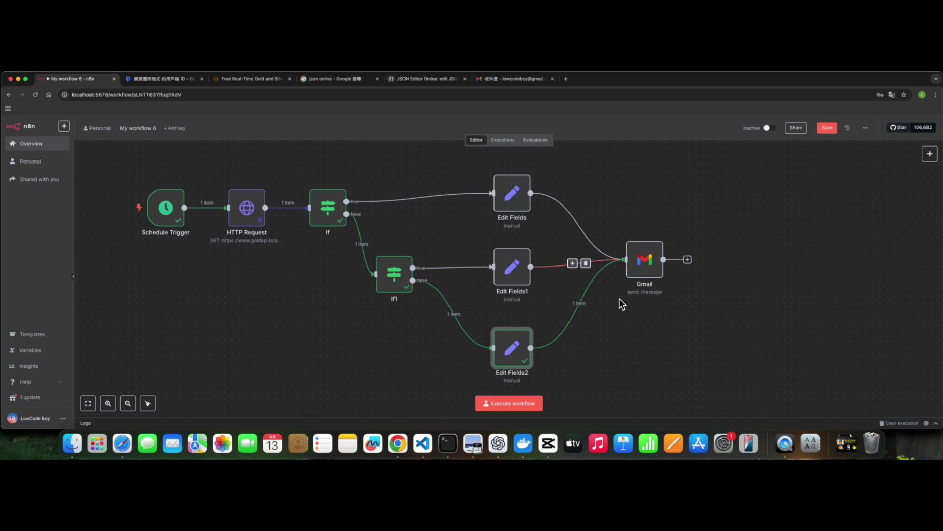
Execute the Gmail node to send a test email with 比昨天跌 $1.05 (-0.88%)
{"action": "double_click", "coordinate": [646, 266]}
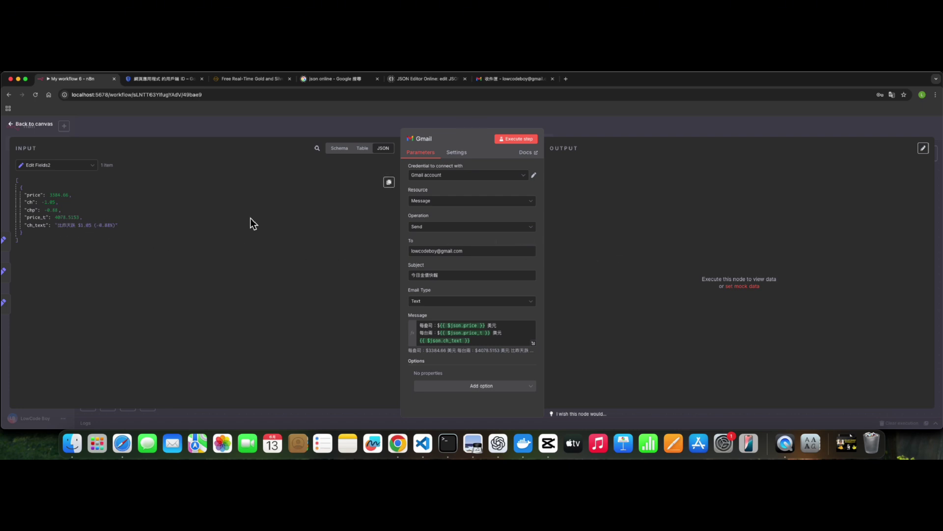
{"action": "left_click", "coordinate": [507, 140]}
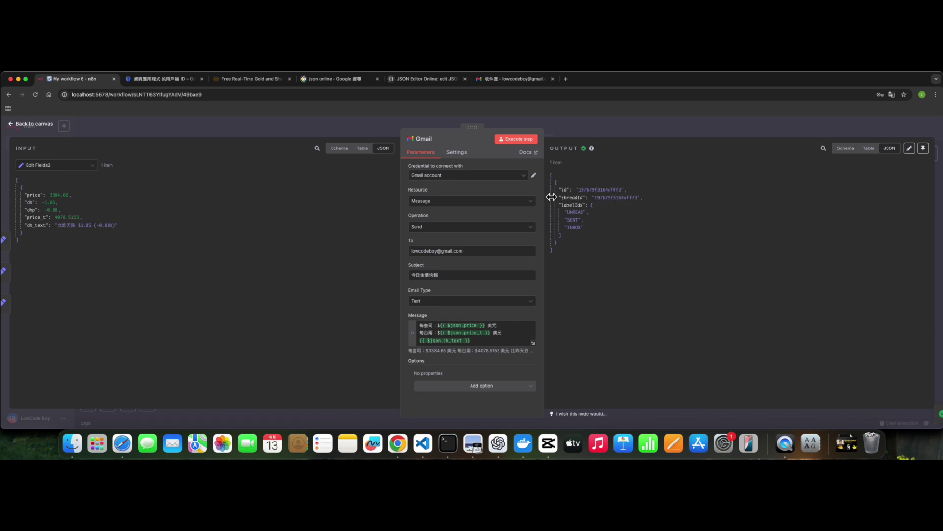
{"action": "left_click", "coordinate": [517, 79]}
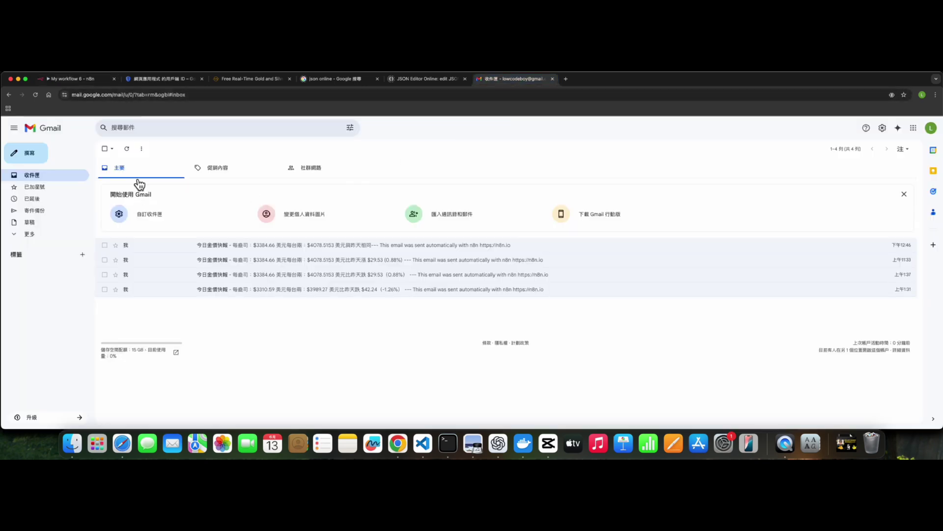
{"action": "left_click", "coordinate": [132, 152]}
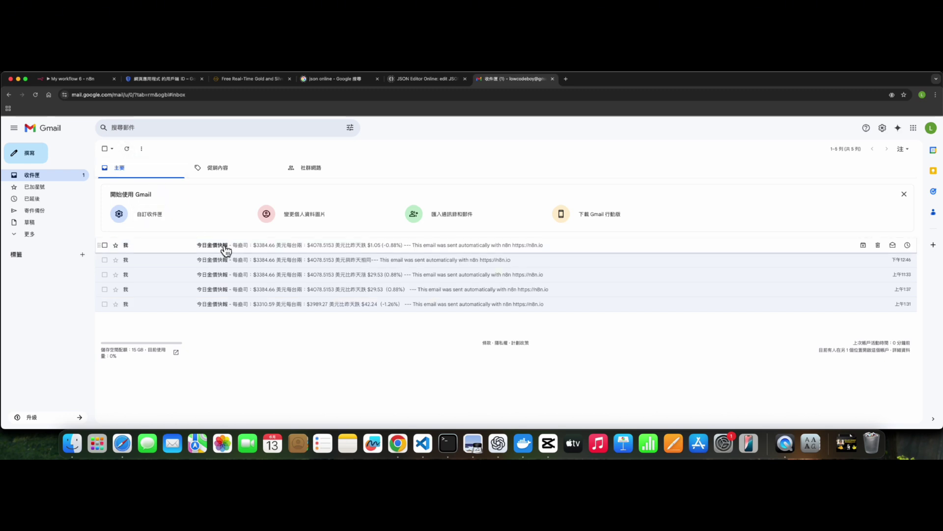
{"action": "left_click", "coordinate": [225, 248]}
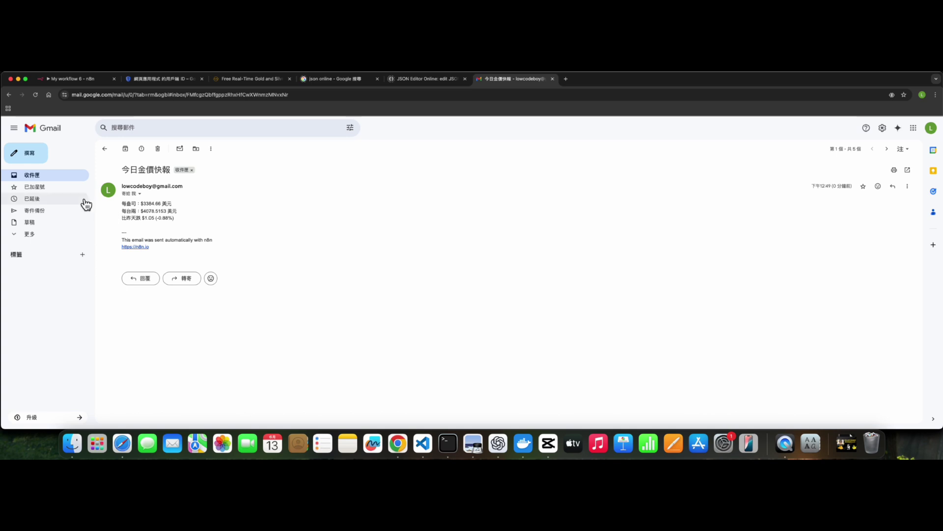
{"action": "left_click", "coordinate": [57, 179]}
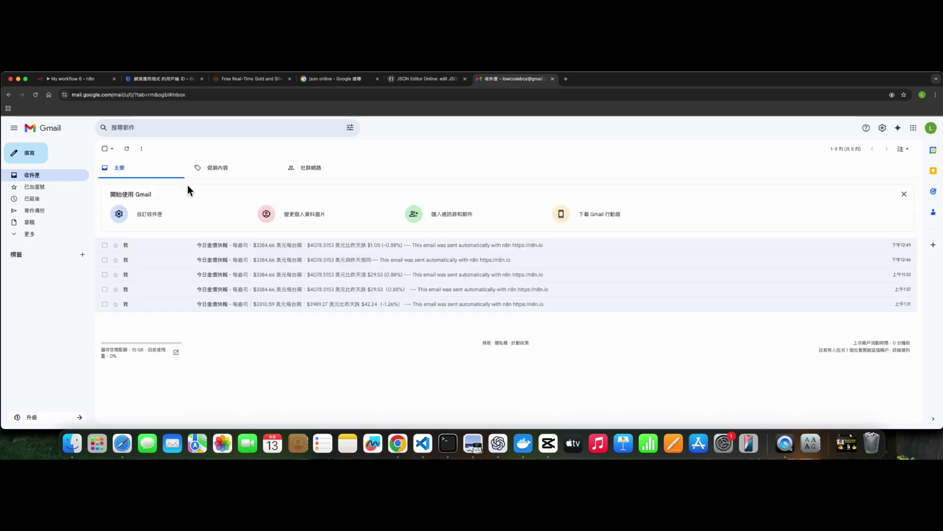
{"action": "left_click", "coordinate": [90, 81]}
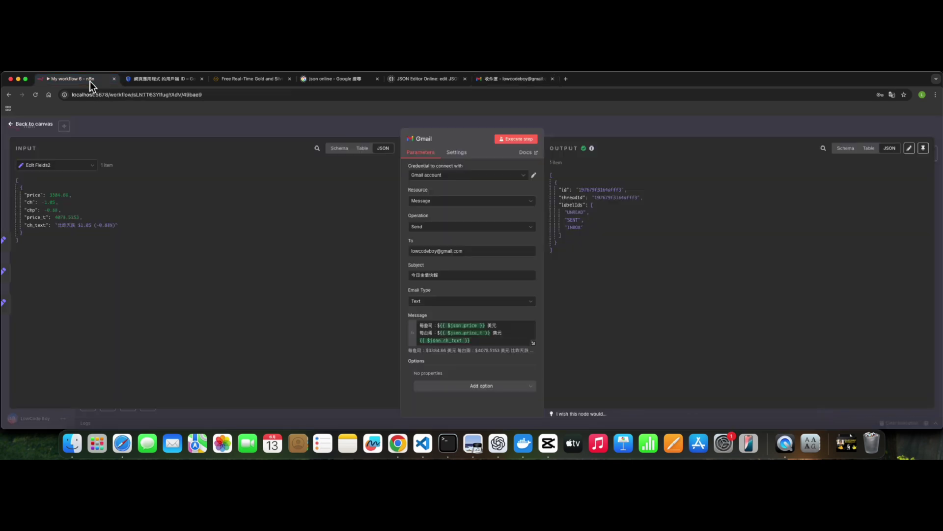
Unpin the HTTP Request test data and execute the whole workflow on live gold prices
{"action": "left_click", "coordinate": [44, 126]}
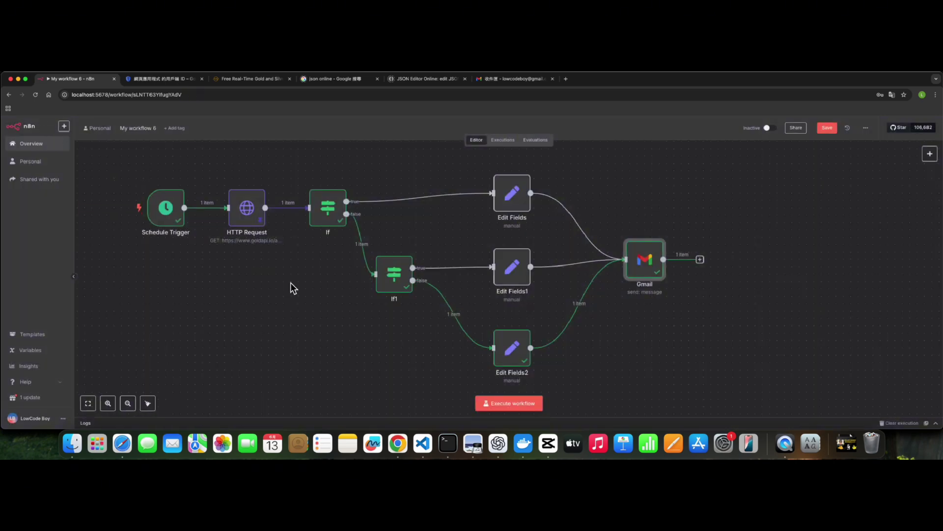
{"action": "double_click", "coordinate": [249, 216]}
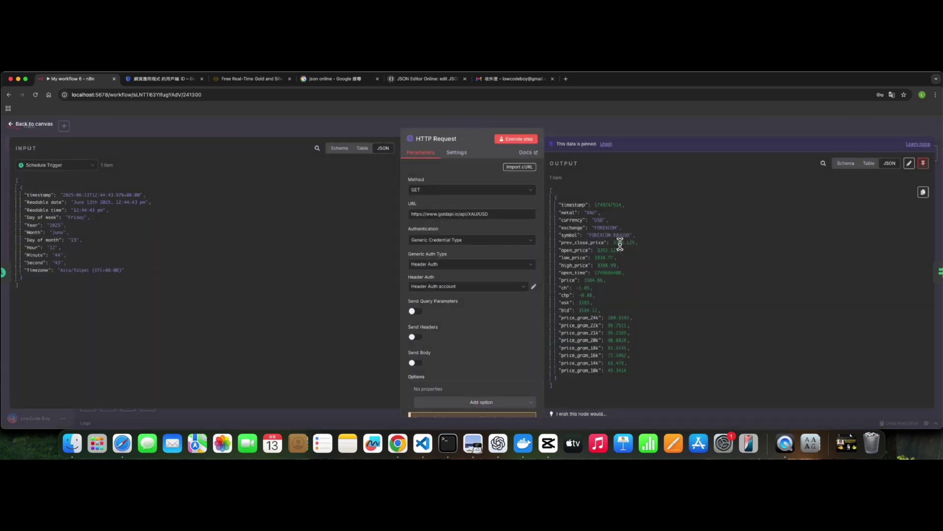
{"action": "left_click", "coordinate": [924, 163]}
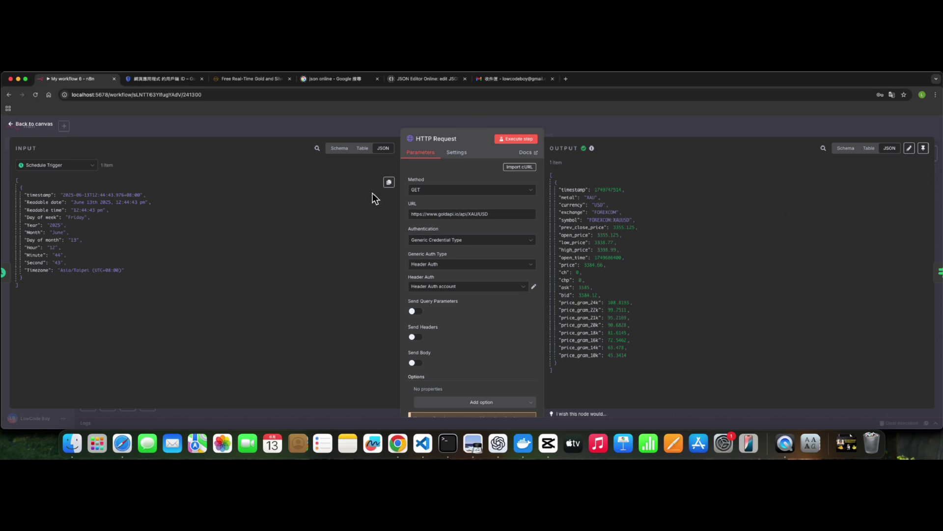
{"action": "left_click", "coordinate": [33, 124]}
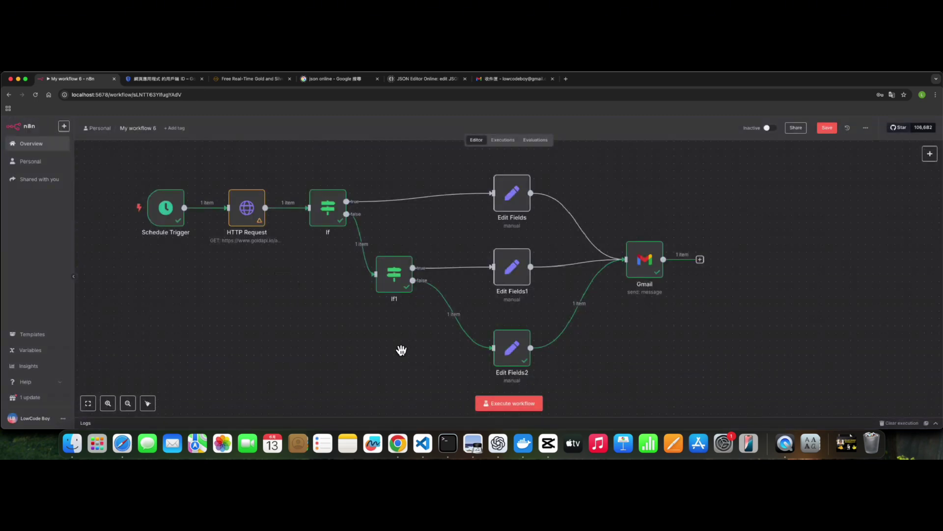
{"action": "left_click", "coordinate": [519, 411]}
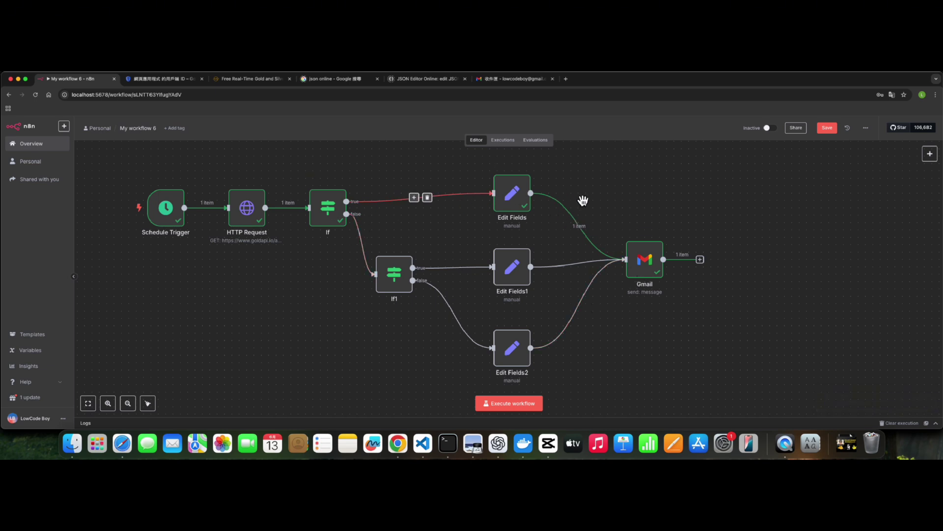
{"action": "left_click", "coordinate": [523, 79]}
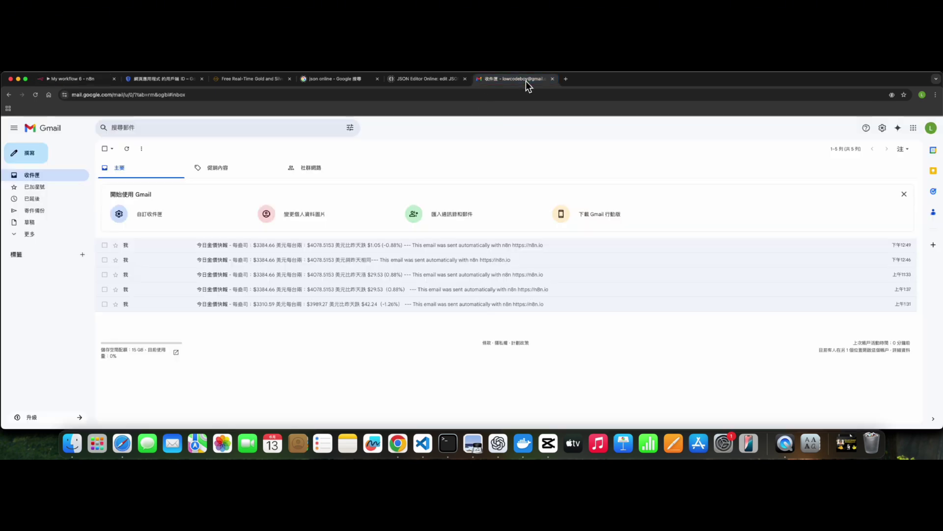
Check the new 今日金價快報 email showing 比昨天漲 $40.15 (1.2%), then return to n8n
{"action": "left_click", "coordinate": [127, 148]}
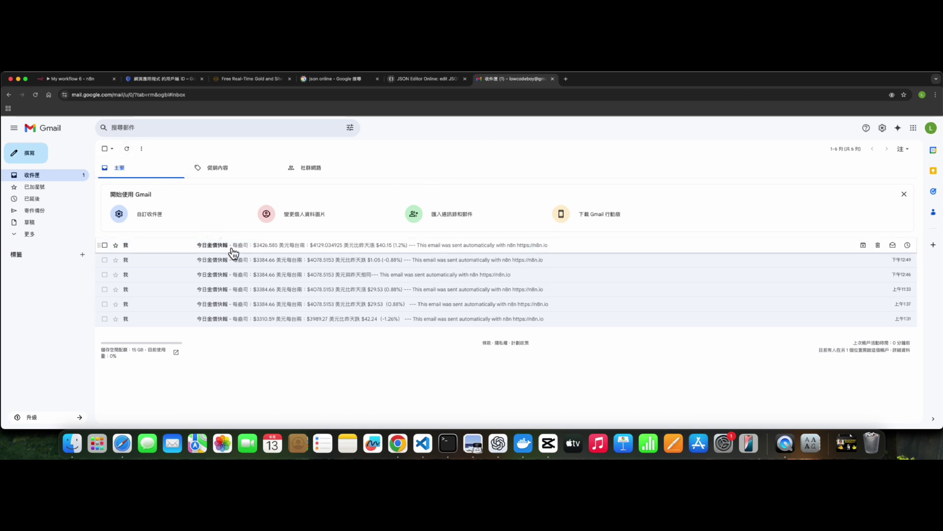
{"action": "left_click", "coordinate": [229, 246]}
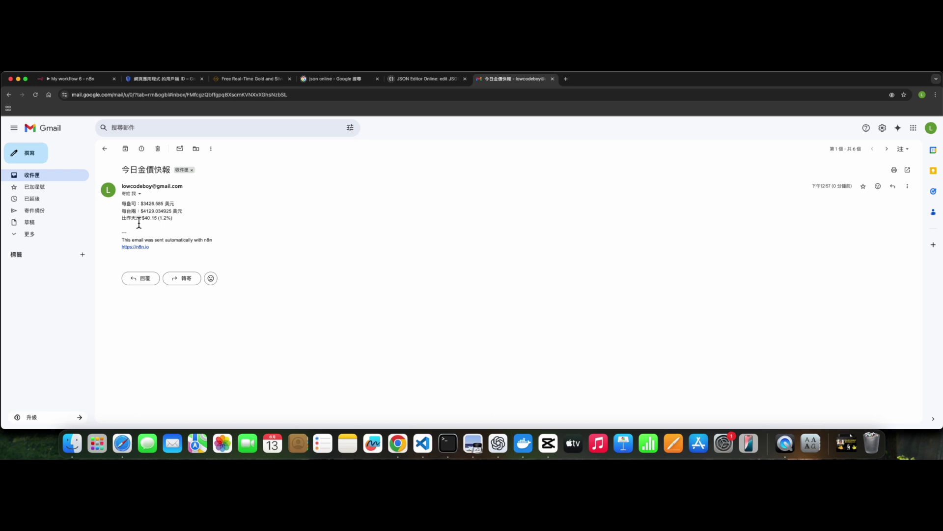
{"action": "left_click", "coordinate": [43, 174]}
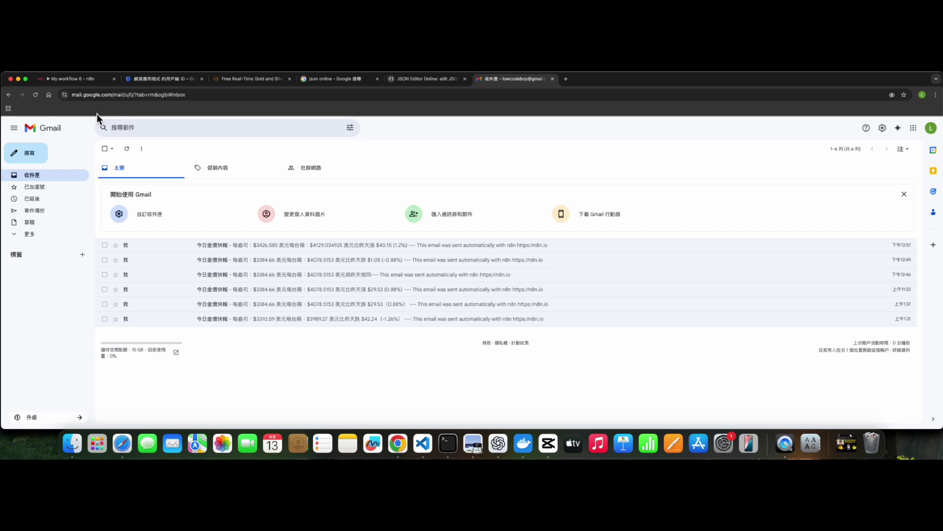
{"action": "left_click", "coordinate": [90, 83]}
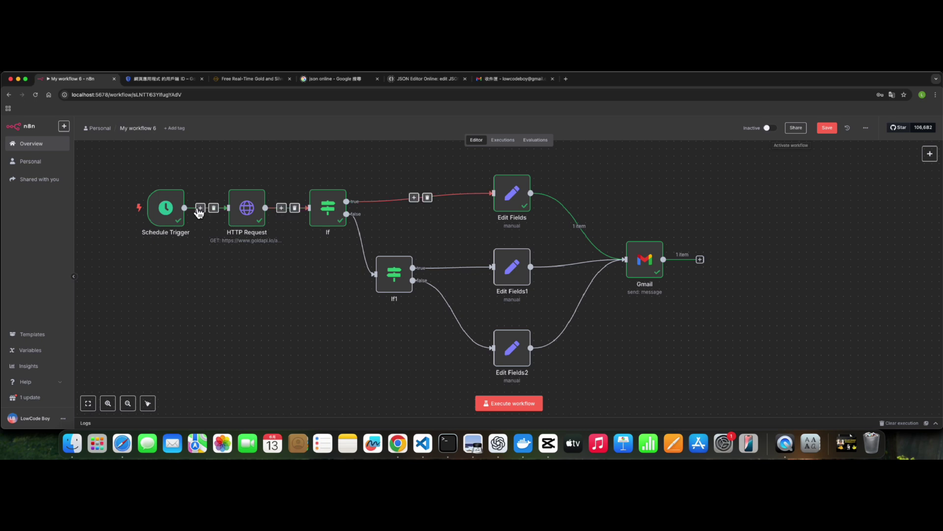
{"action": "double_click", "coordinate": [166, 213]}
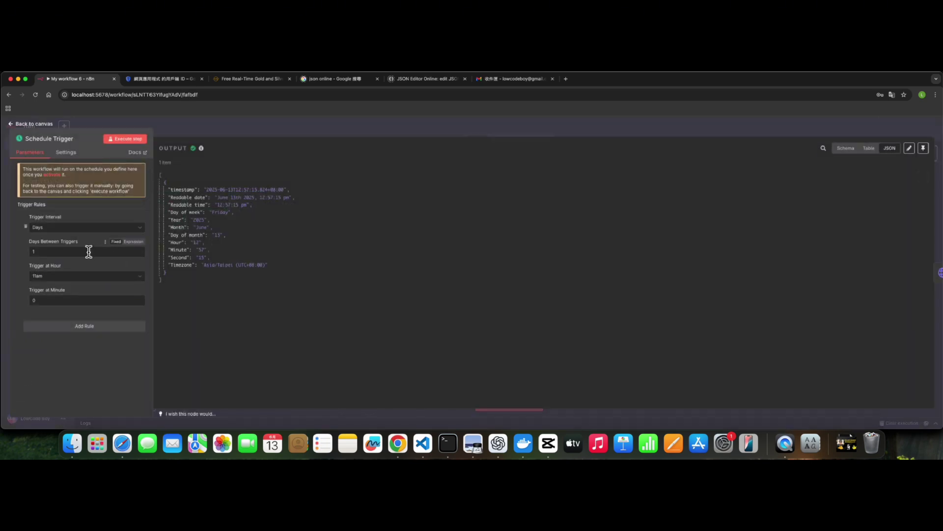
{"action": "left_click", "coordinate": [61, 277]}
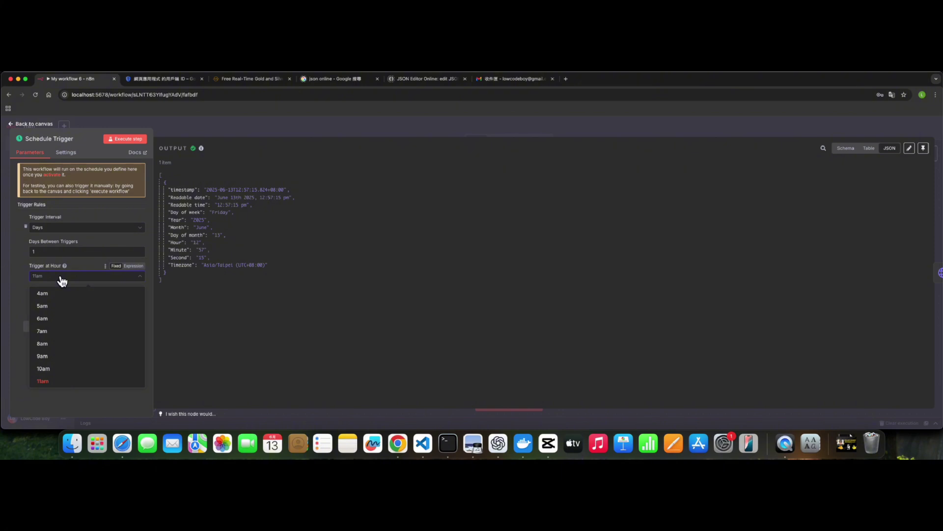
{"action": "left_click", "coordinate": [61, 278]}
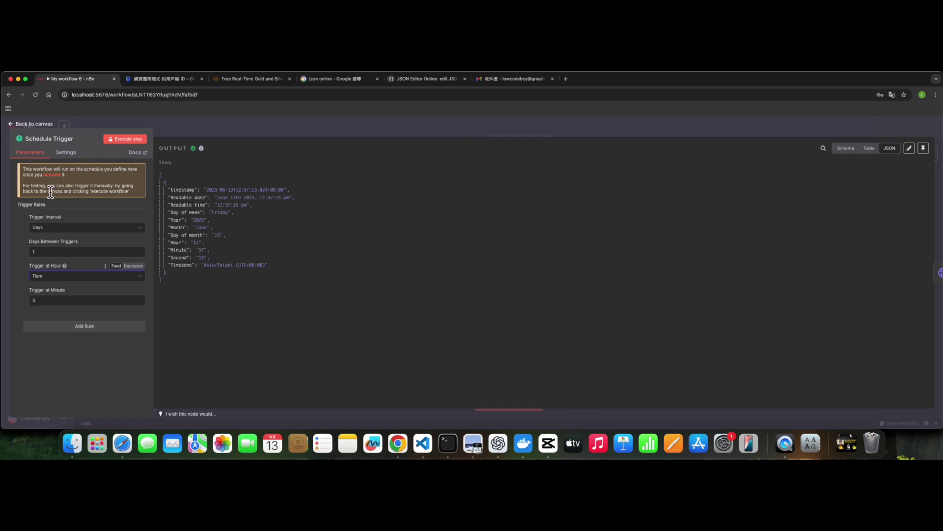
{"action": "left_click", "coordinate": [33, 127]}
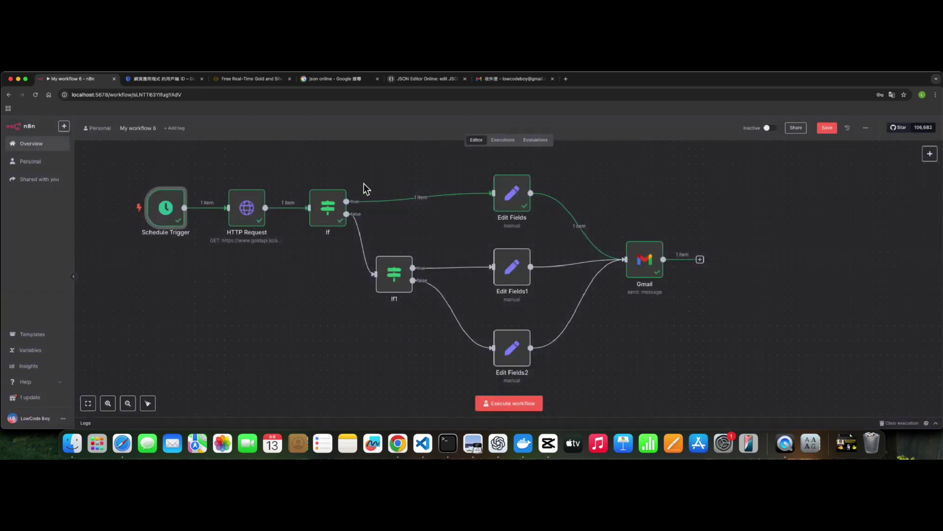
Activate the workflow and rename it AM11_GoldAPI_to_Gmail
{"action": "left_click", "coordinate": [770, 129]}
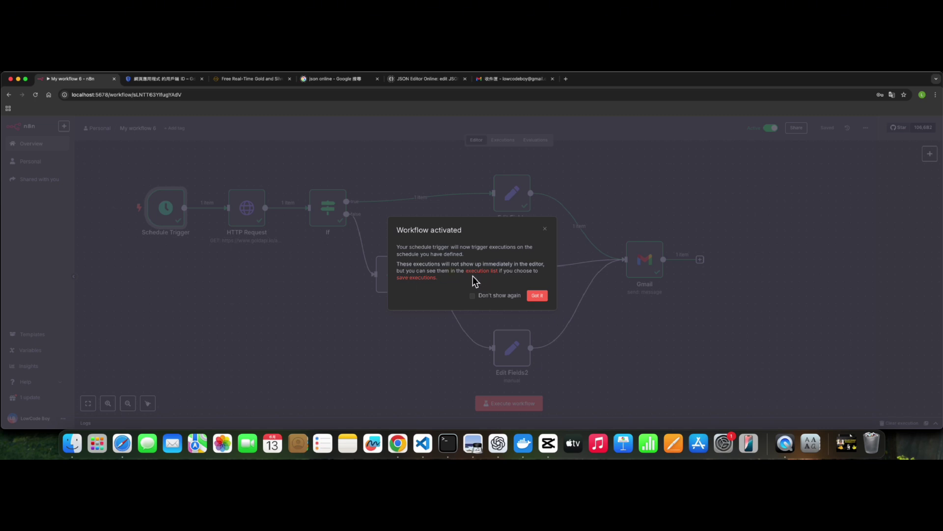
{"action": "left_click", "coordinate": [537, 296]}
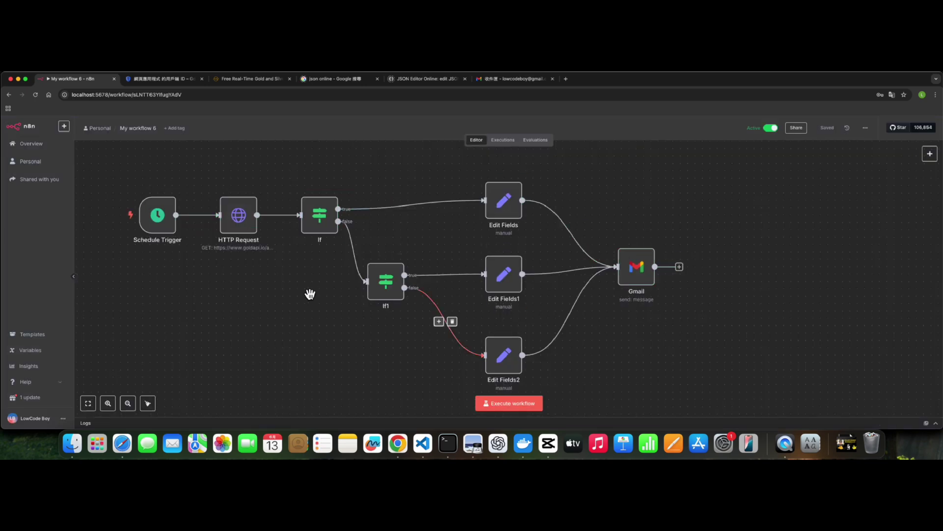
{"action": "left_click", "coordinate": [145, 129]}
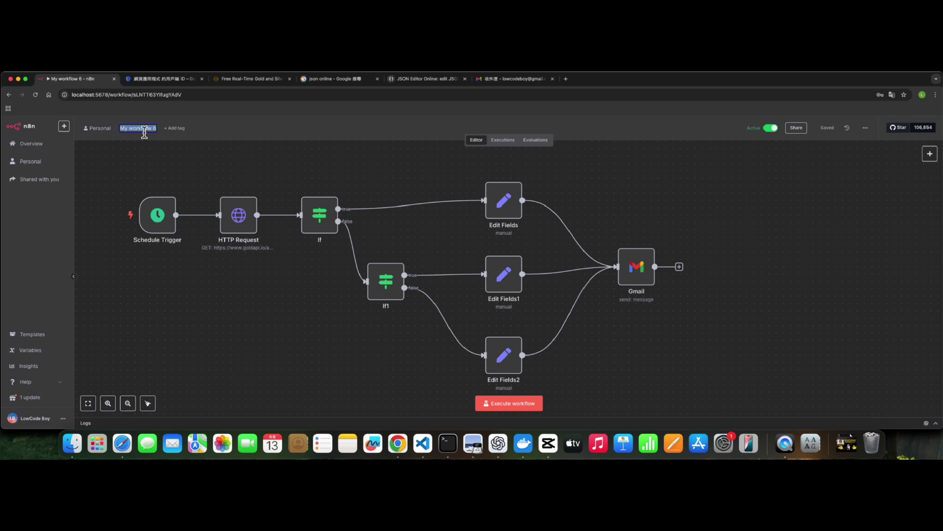
{"action": "type", "text": "AM11_GoldAPI_"}
{"action": "key", "text": "BackSpace"}
{"action": "type", "text": "_to_Gmail"}
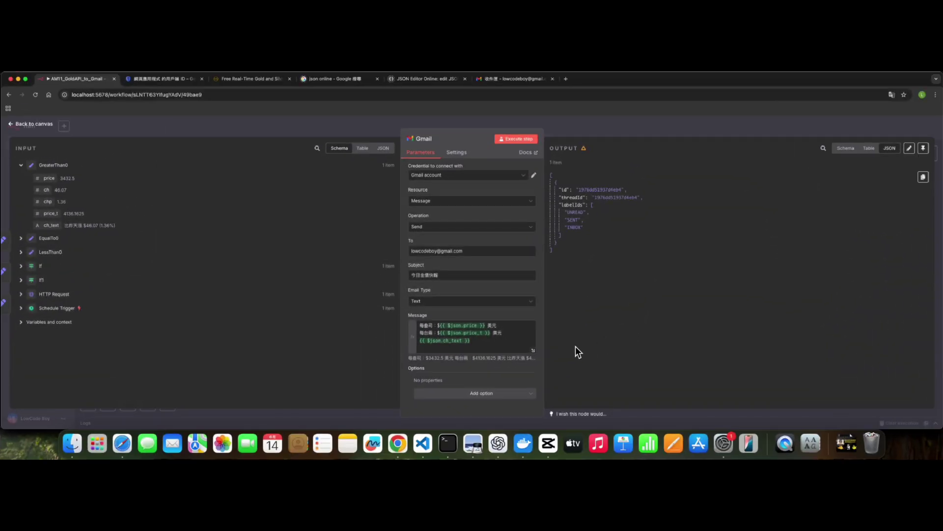
Inspect the message preview's long unrounded price decimals, then check ChatGPT's rounding answer
{"action": "left_click", "coordinate": [513, 347]}
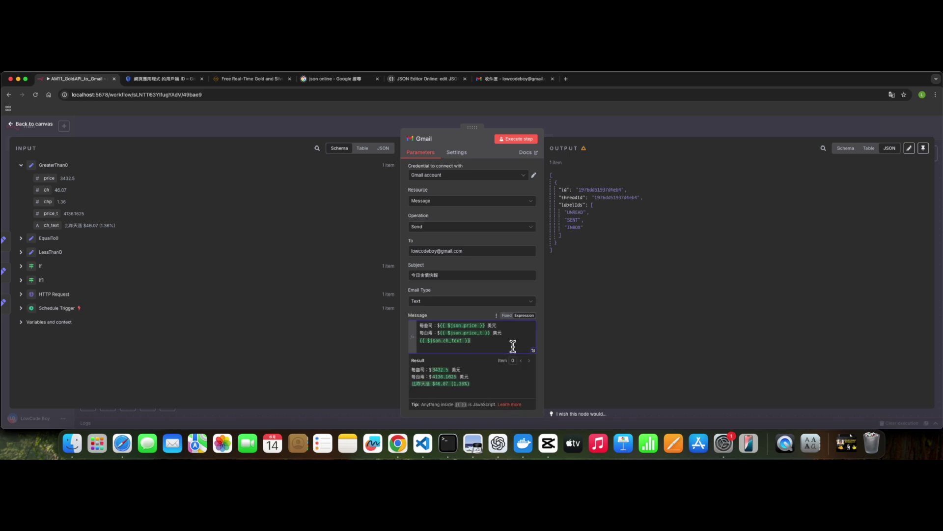
{"action": "triple_click", "coordinate": [442, 371]}
{"action": "double_click", "coordinate": [451, 377]}
{"action": "left_click", "coordinate": [488, 381]}
{"action": "left_click", "coordinate": [499, 444]}
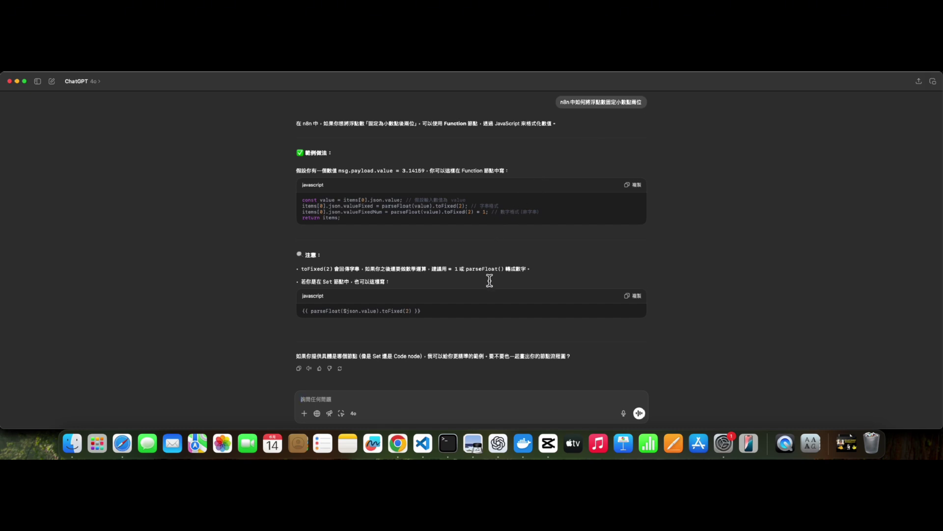
Highlight toFixed(2) in ChatGPT's suggested expression as the two-decimal rounding method
{"action": "left_click_drag", "start_coordinate": [382, 311], "coordinate": [412, 311]}
Append .toFixed(2) to $json.price and $json.price_t in the message, previewing $3432.50 and $4136.16
{"action": "left_click", "coordinate": [399, 442]}
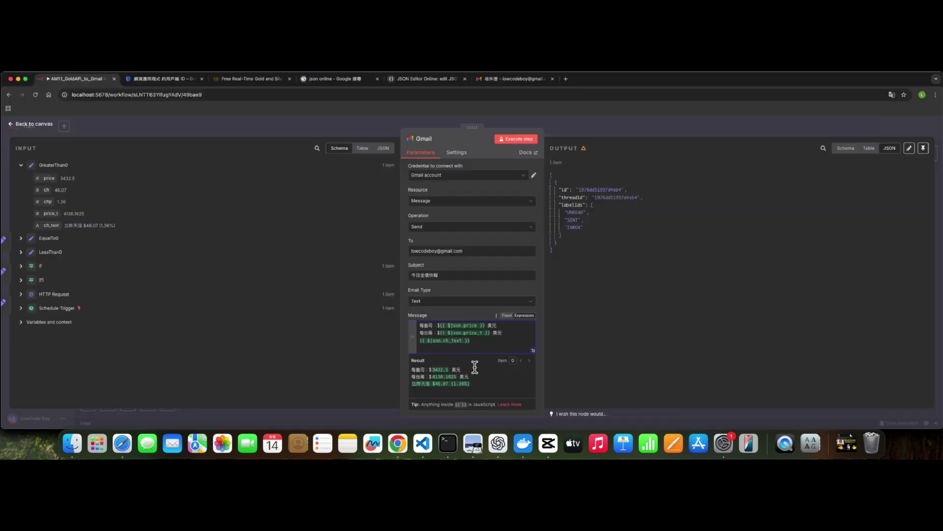
{"action": "left_click", "coordinate": [478, 326]}
{"action": "type", "text": ".toFixed(2"}
{"action": "left_click", "coordinate": [485, 333]}
{"action": "type", "text": ".toFi"}
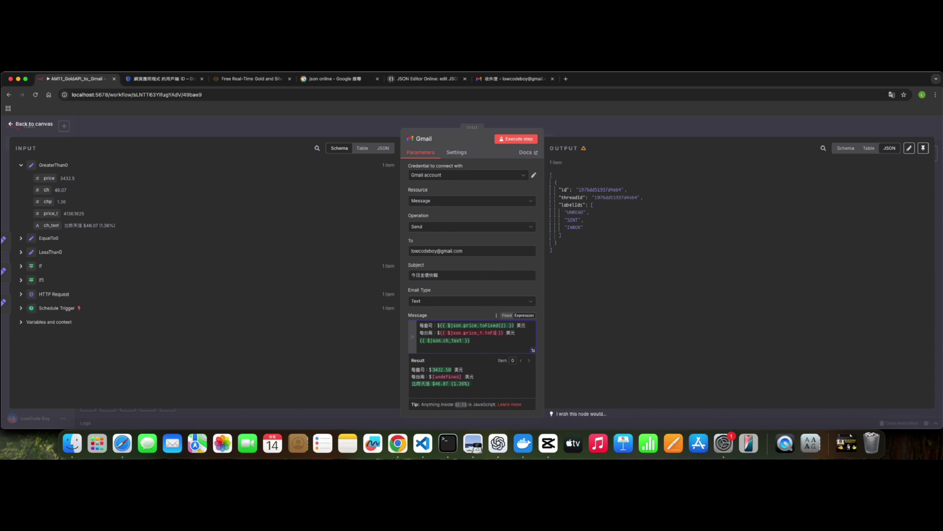
{"action": "type", "text": "xed(2"}
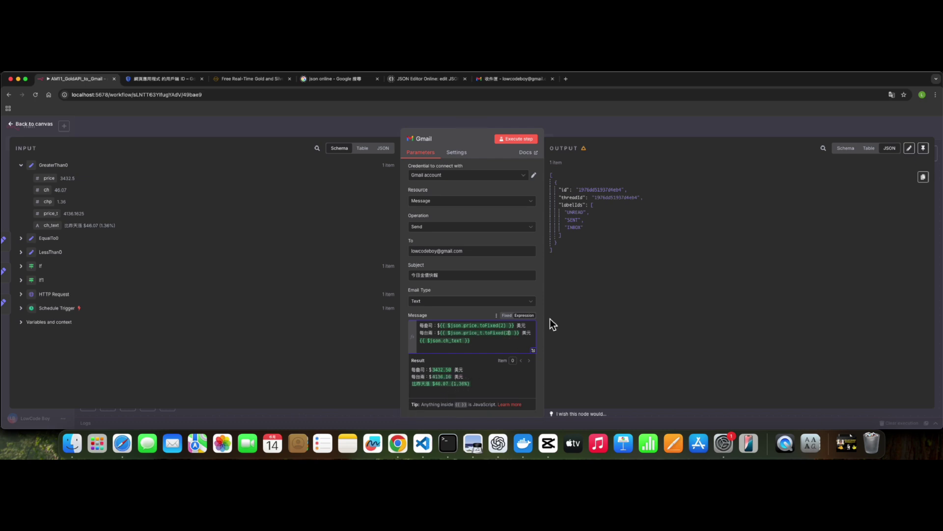
{"action": "left_click", "coordinate": [542, 299]}
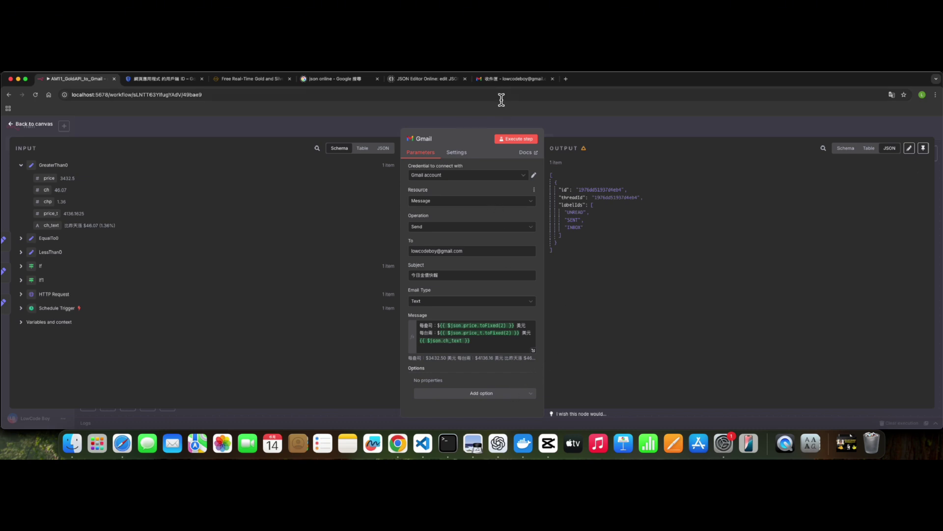
{"action": "left_click", "coordinate": [502, 80]}
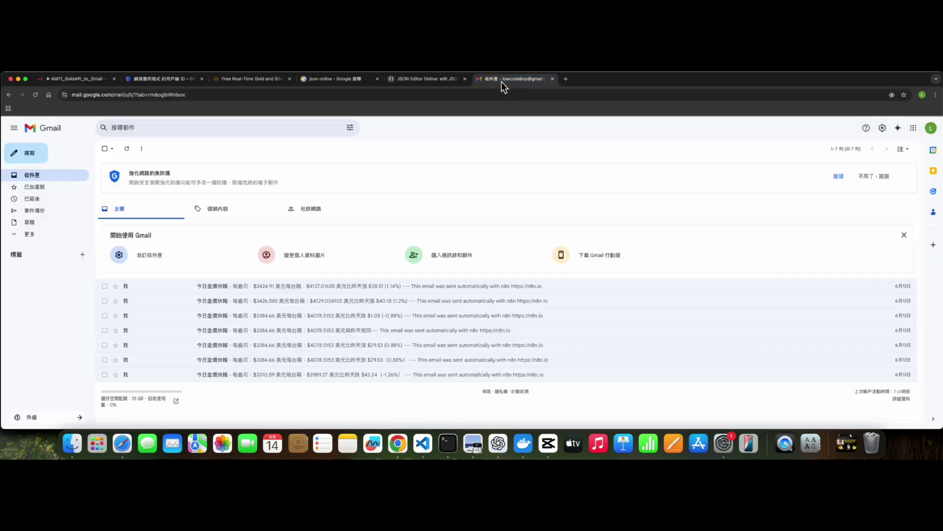
Open the newest 今日金價快報 email and examine its automatic n8n signature lines
{"action": "left_click", "coordinate": [226, 287]}
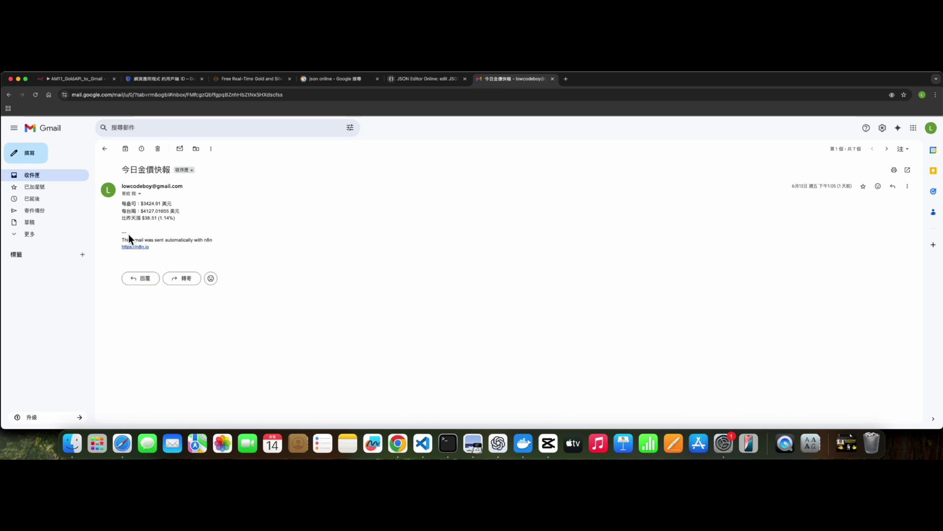
{"action": "left_click_drag", "start_coordinate": [128, 234], "coordinate": [180, 247]}
{"action": "left_click", "coordinate": [241, 244]}
{"action": "left_click", "coordinate": [92, 81]}
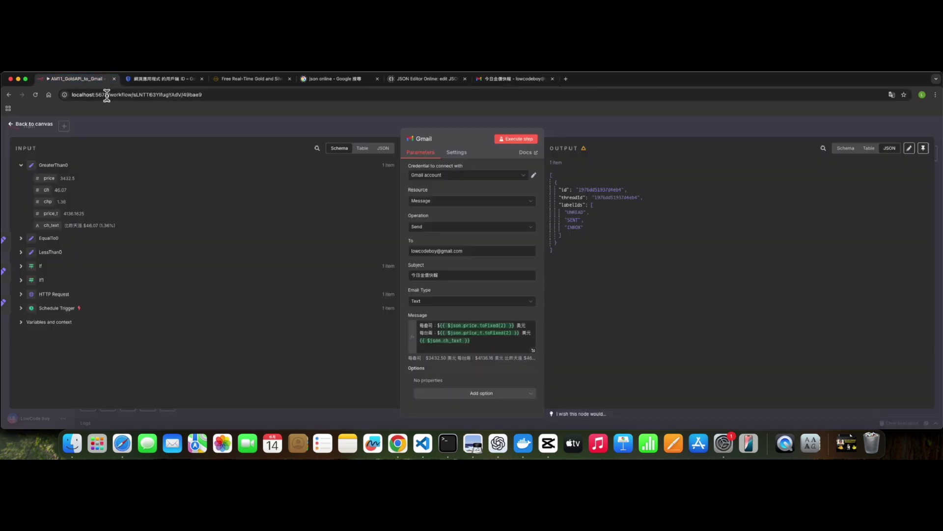
Add the Append n8n Attribution option to the Gmail node, left off, and re-run the step
{"action": "left_click", "coordinate": [462, 397]}
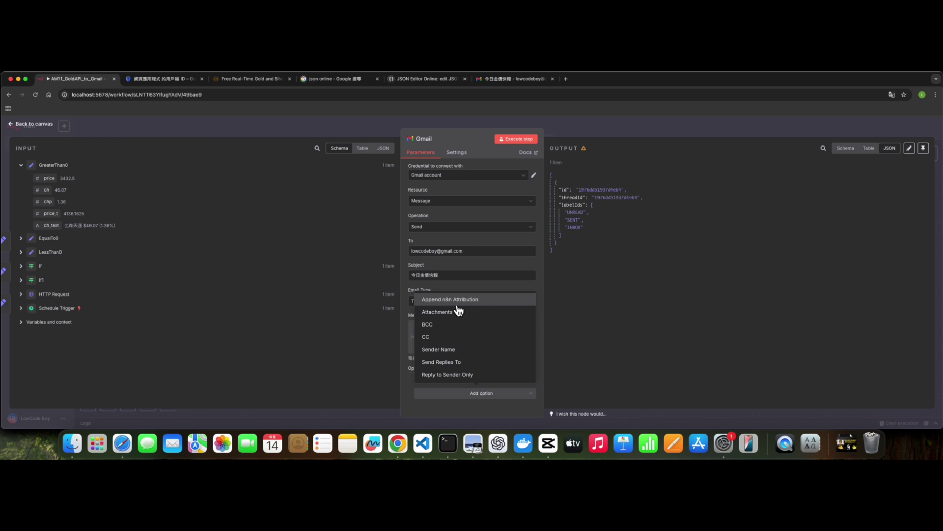
{"action": "left_click", "coordinate": [503, 301]}
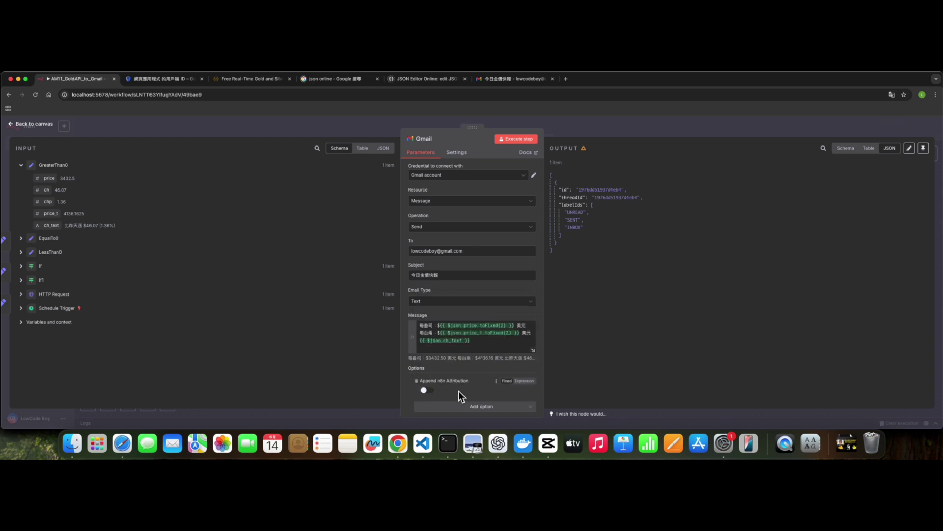
{"action": "scroll", "coordinate": [482, 393], "scroll_direction": "down", "scroll_amount": 1}
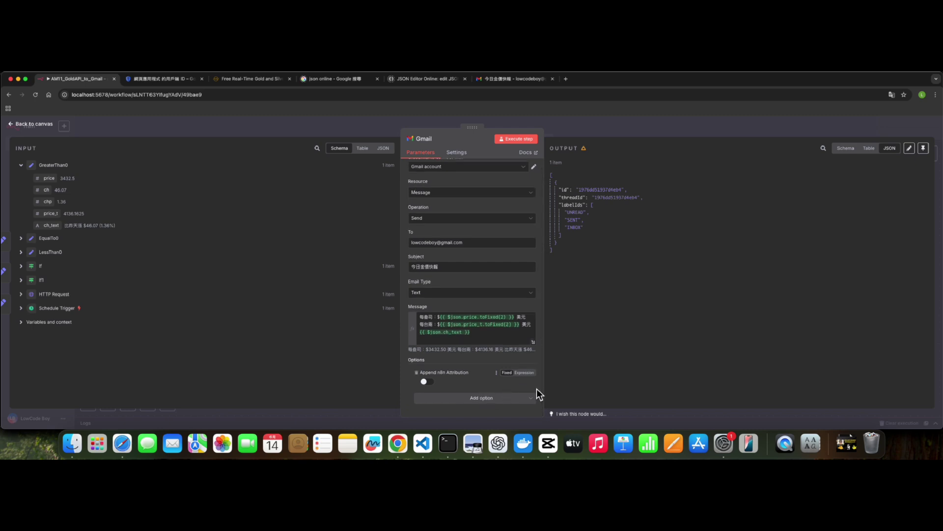
{"action": "left_click", "coordinate": [523, 143]}
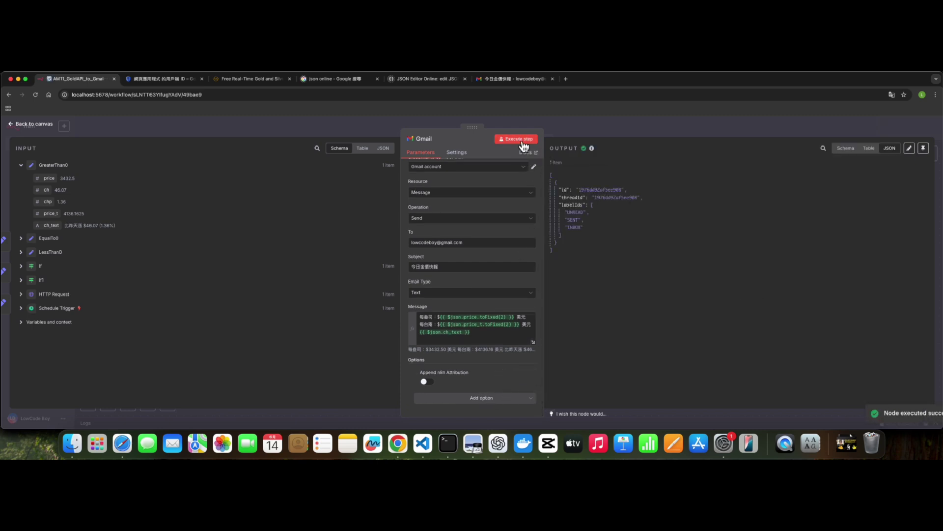
Refresh the Gmail inbox and open the newest 今日金價快報 email
{"action": "left_click", "coordinate": [505, 82]}
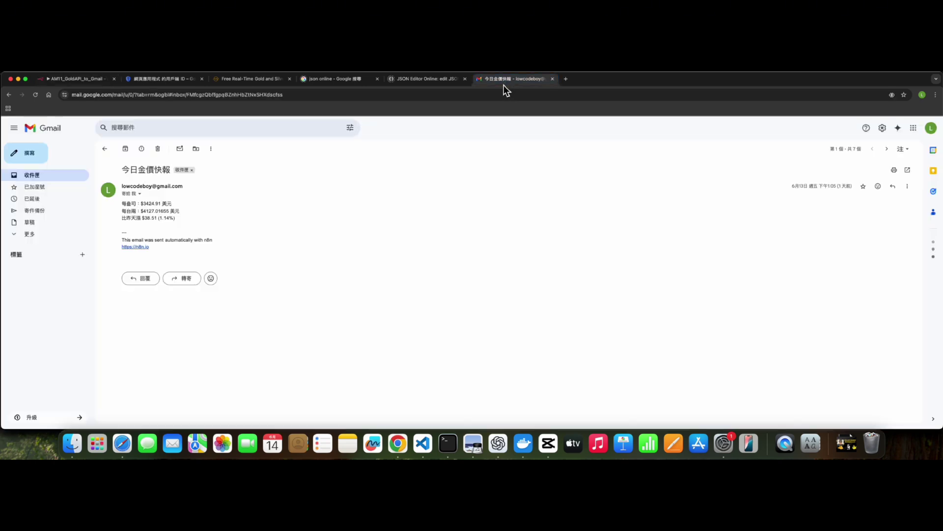
{"action": "left_click", "coordinate": [62, 175]}
{"action": "left_click", "coordinate": [127, 150]}
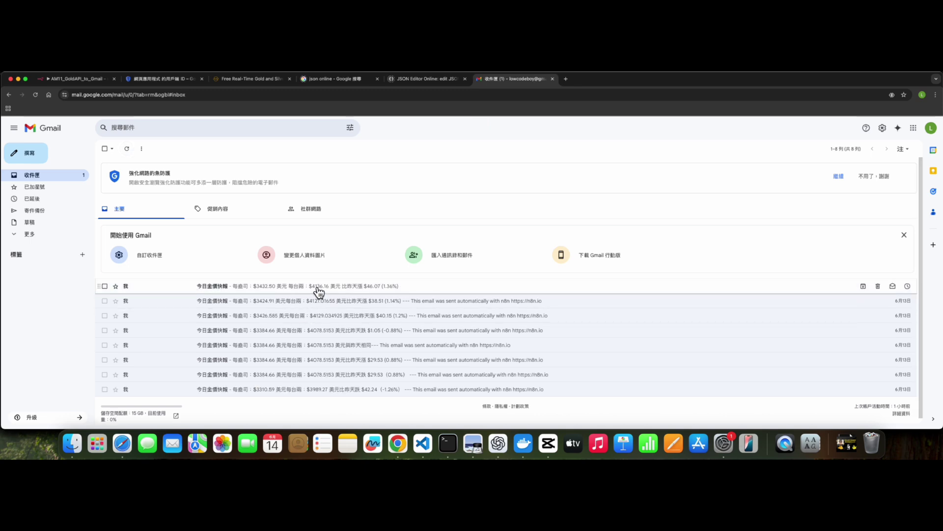
{"action": "left_click", "coordinate": [317, 290]}
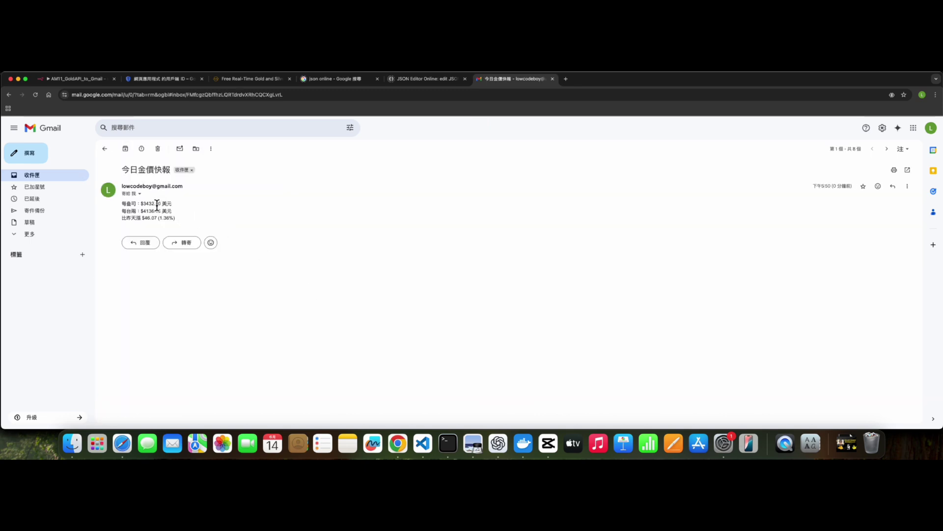
Check the prices read $3432.50 and $4136.16 with no n8n signature, then return to n8n
{"action": "left_click_drag", "start_coordinate": [156, 203], "coordinate": [161, 211]}
{"action": "left_click", "coordinate": [57, 175]}
{"action": "left_click", "coordinate": [90, 83]}
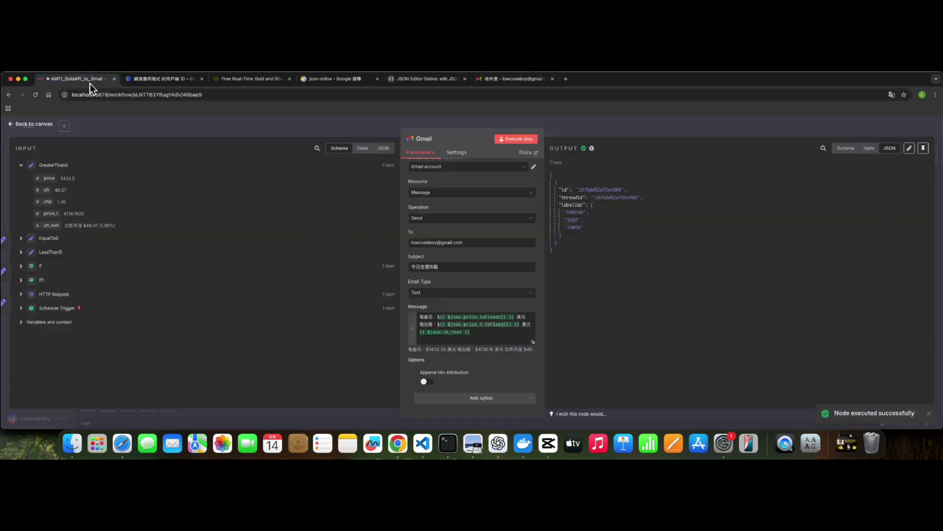